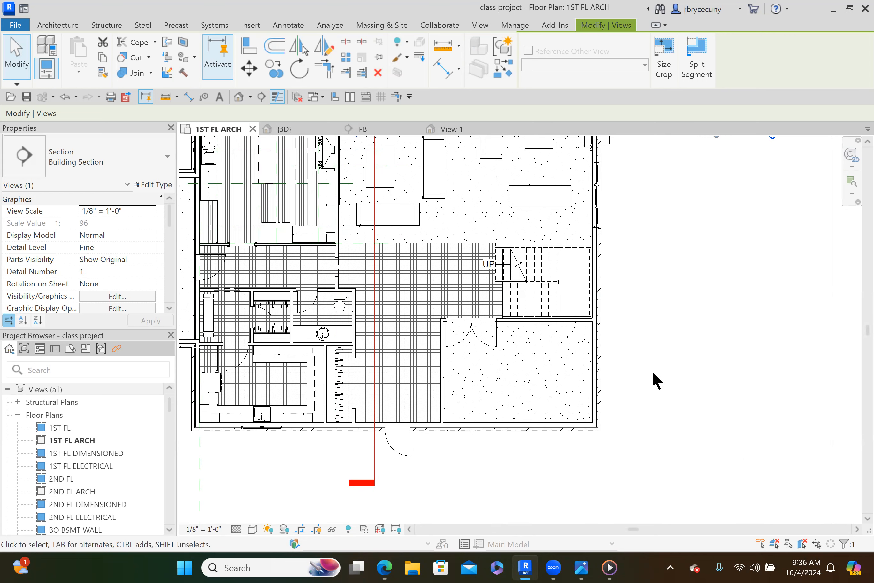
Step: Try to draw a vertical stacked wall outside the house with the Exterior - Brick W brickl Stud type
left_click(597, 367)
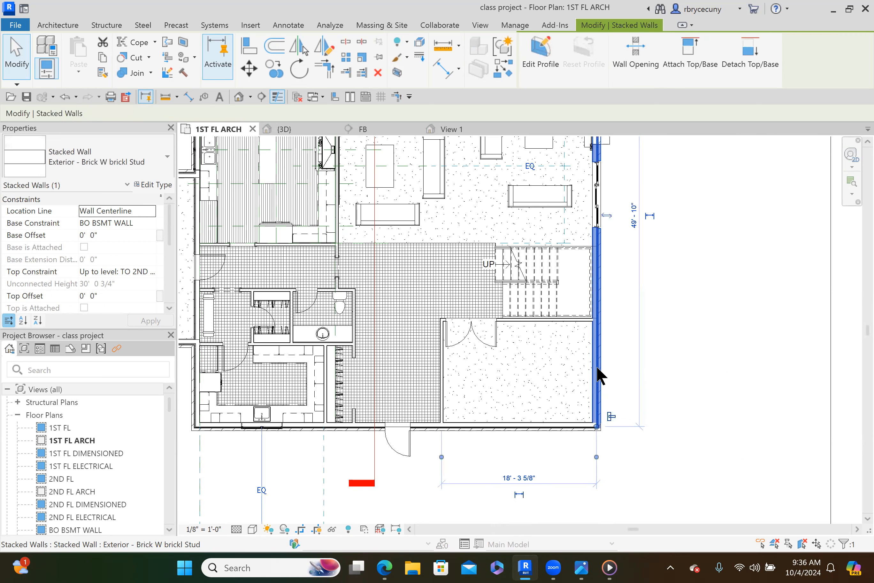
right_click(597, 367)
key("Escape")
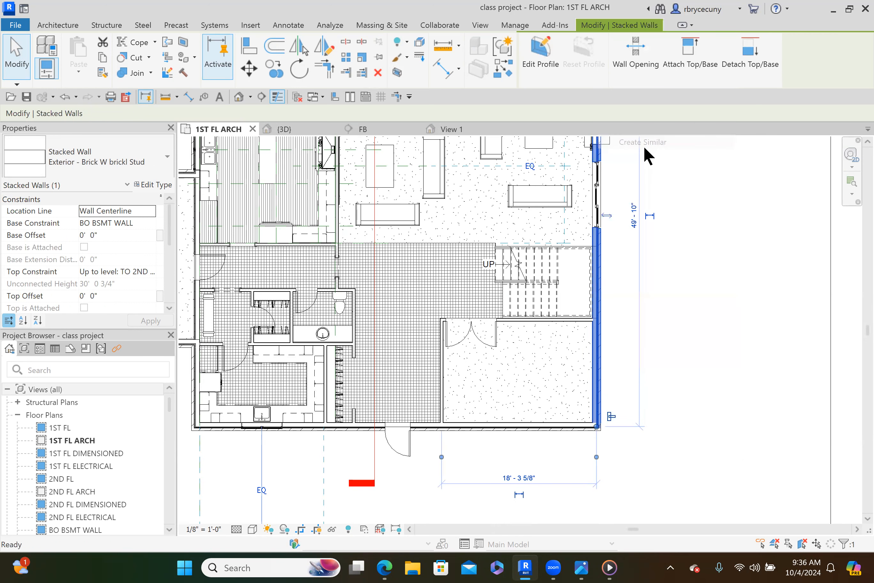
key("w")
key("a")
left_click(718, 319)
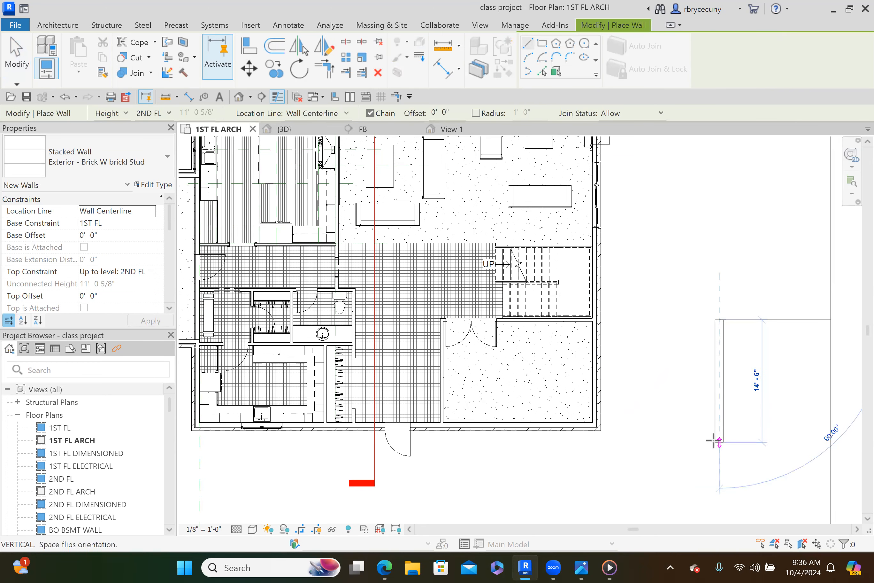
left_click(717, 457)
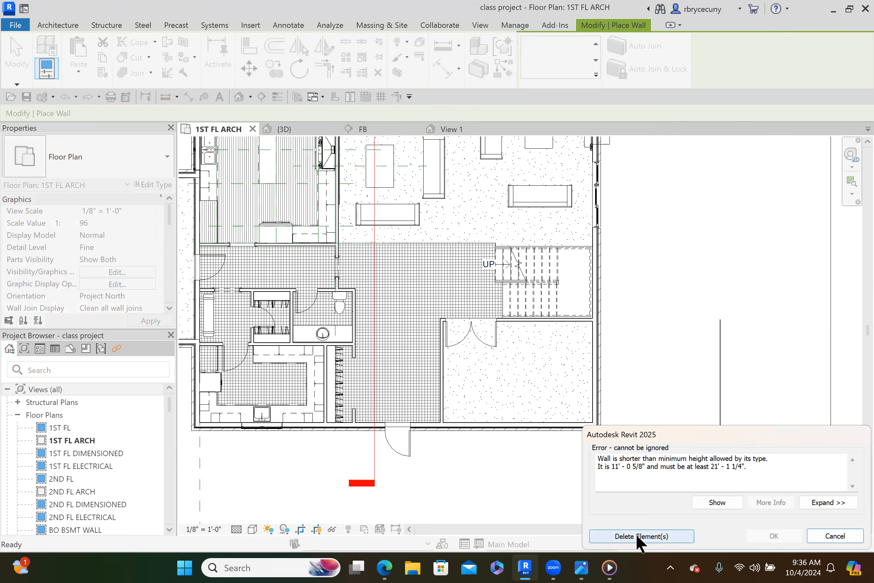
left_click(840, 542)
key("Escape")
key("Escape")
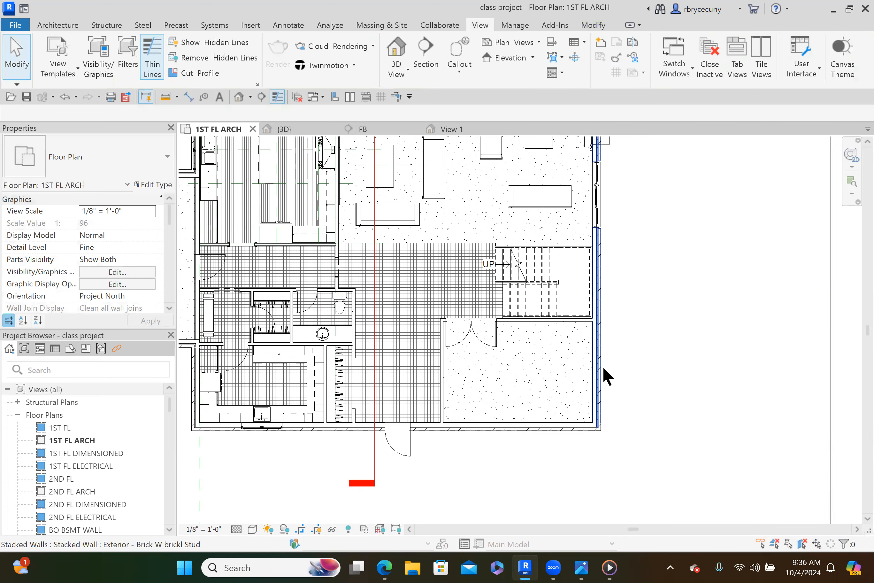
Step: Copy the exterior wall on the stair side about 11' outward from the house
left_click(603, 369)
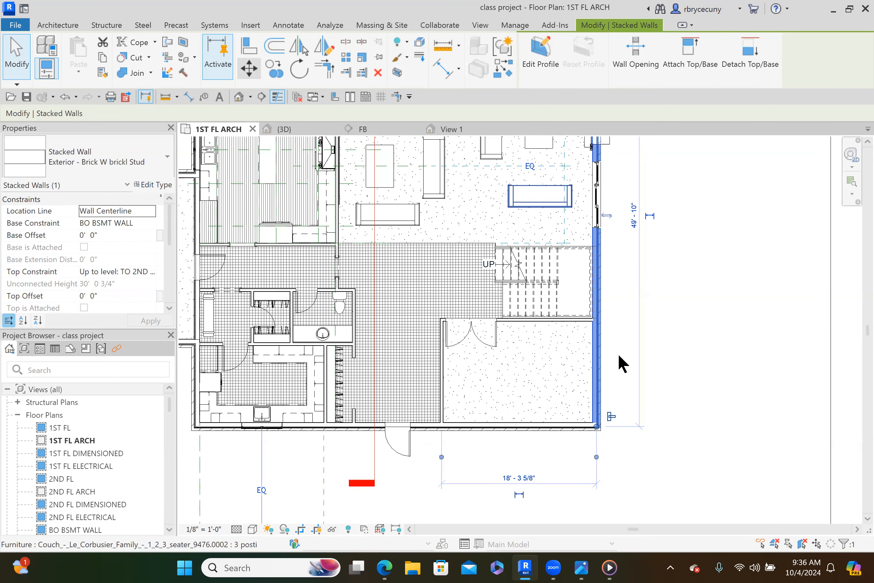
key("c")
key("o")
left_click(635, 400)
left_click(726, 399)
key("Escape")
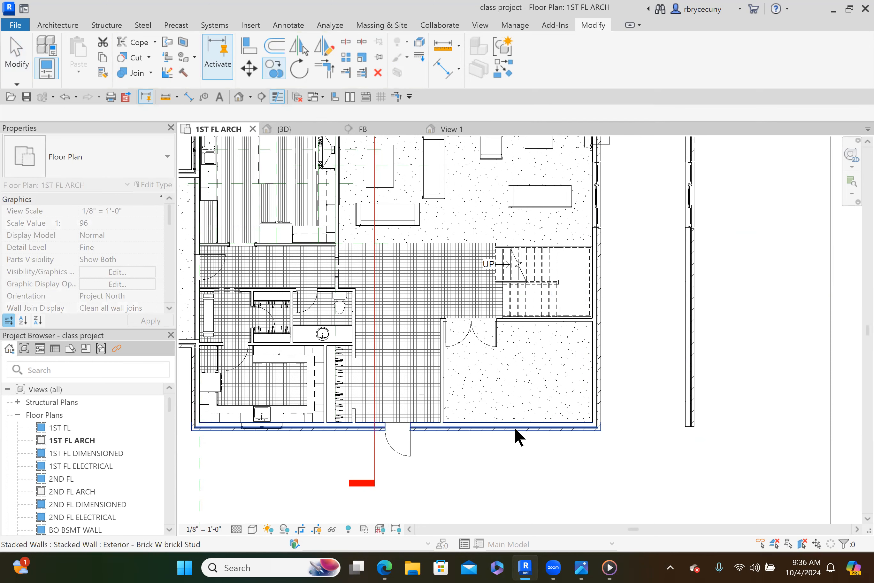
Step: Copy the front exterior wall, with its window and entry door, about 9' forward of the house
left_click(515, 428)
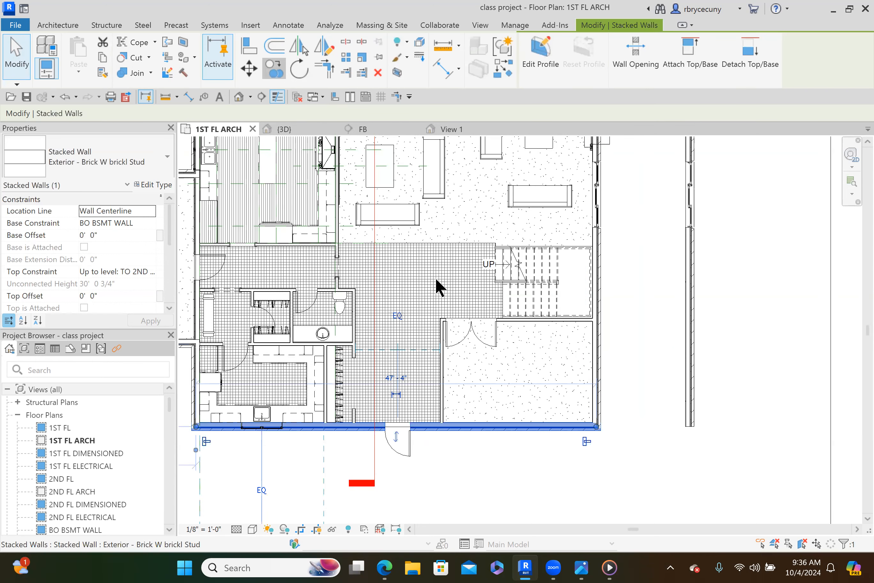
left_click(273, 66)
left_click(524, 430)
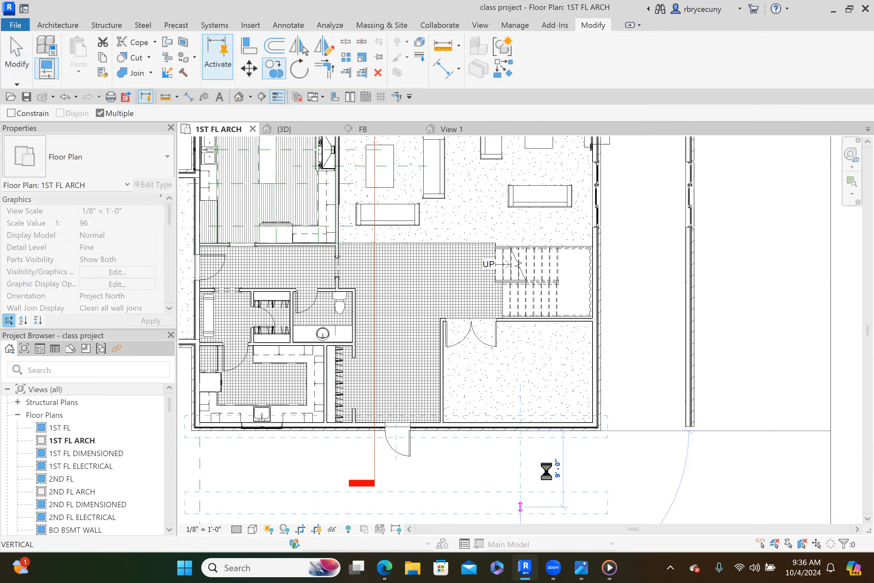
middle_click_drag(537, 464, 549, 410)
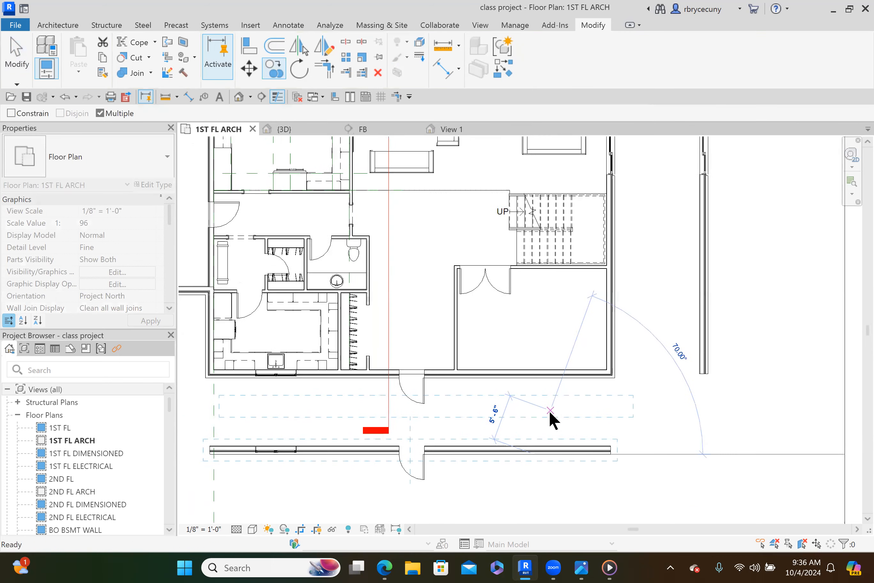
key("Escape")
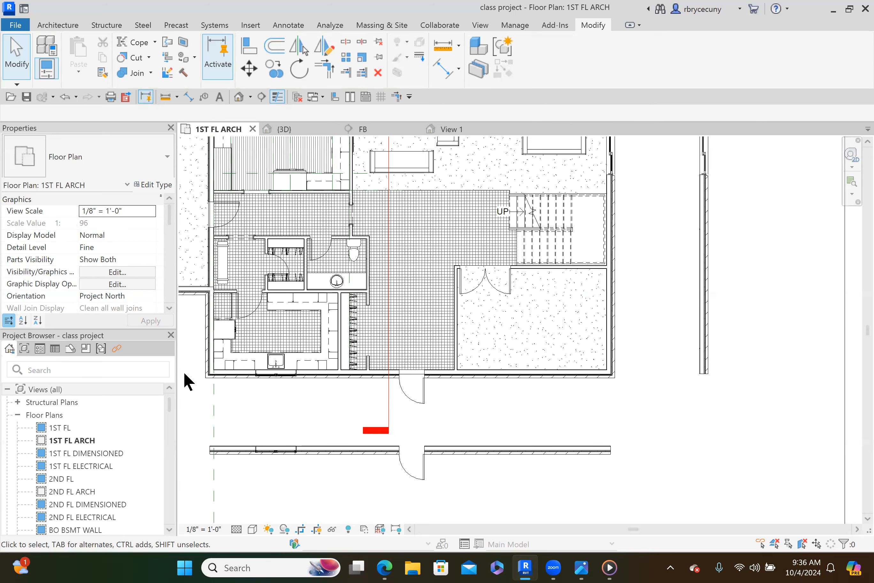
Step: Copy the short exterior wall beside the laundry-side room so it crosses the front wall at the double-door room's side wall
left_click(201, 344)
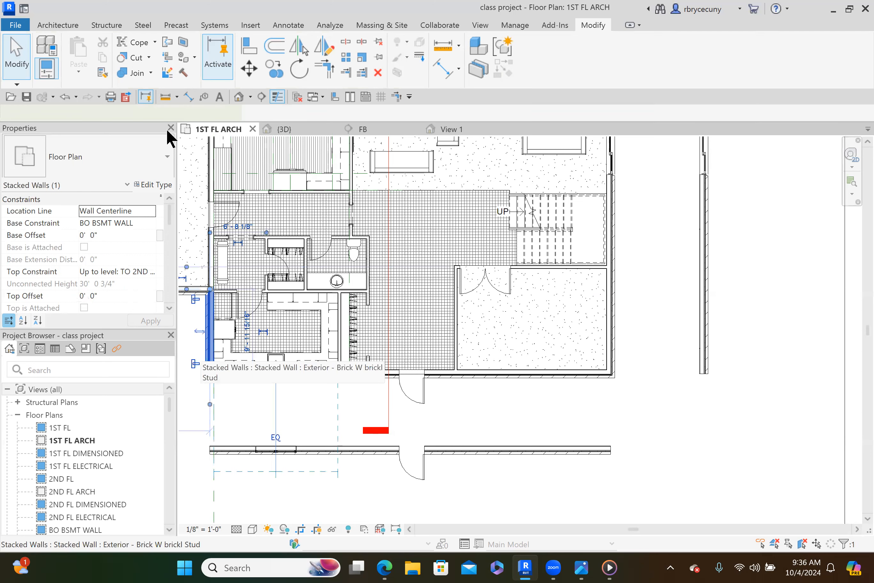
left_click(276, 77)
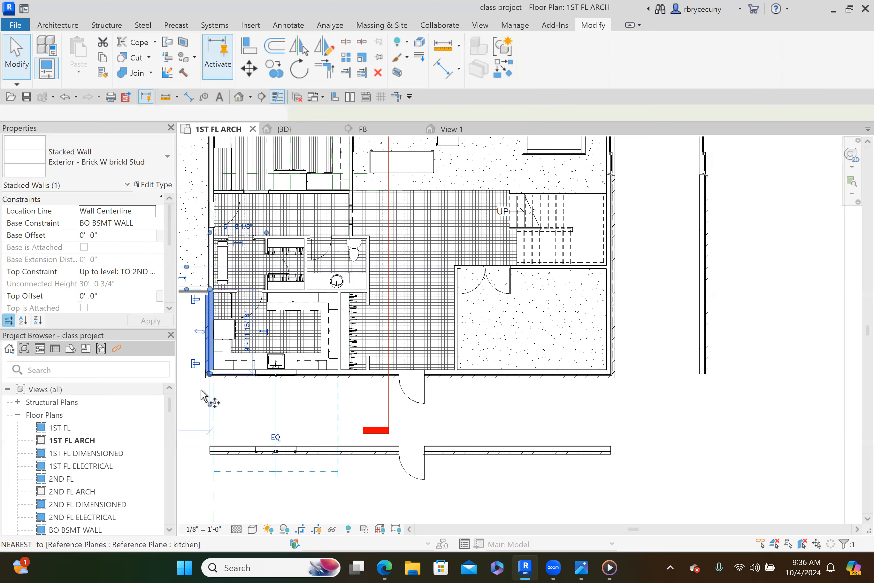
left_click(210, 375)
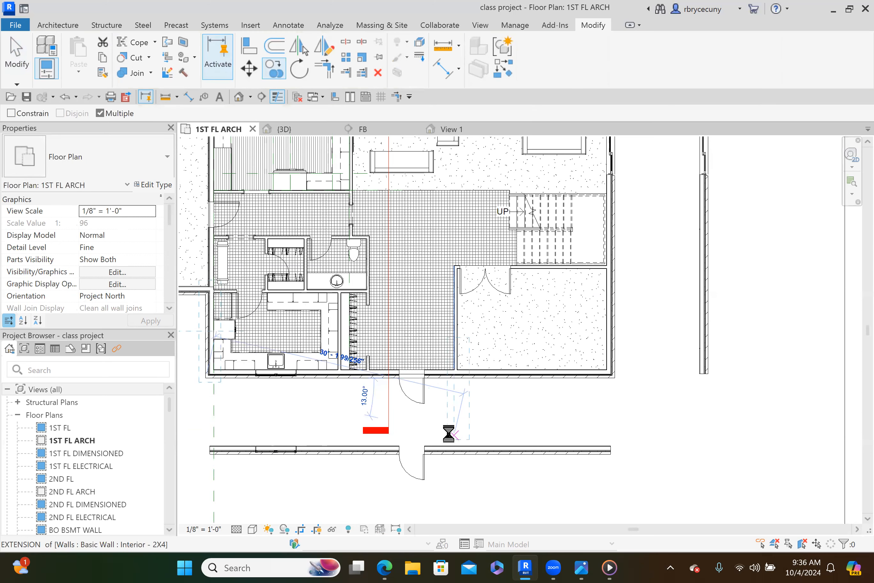
left_click(492, 493)
left_click(7, 64)
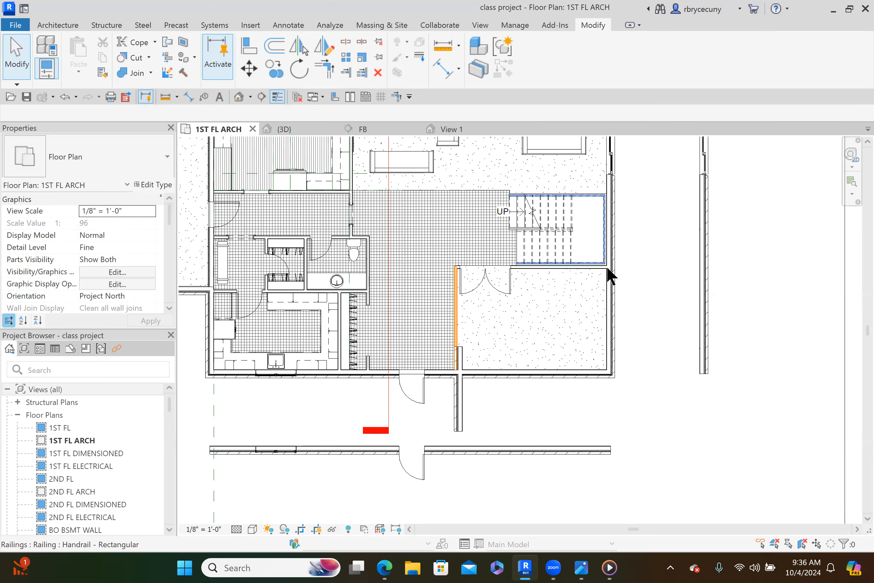
Step: Copy the rear exterior wall with its windows to the empty area beyond the copied side wall
middle_click_drag(642, 373, 607, 504)
scroll(611, 425, "down", 5)
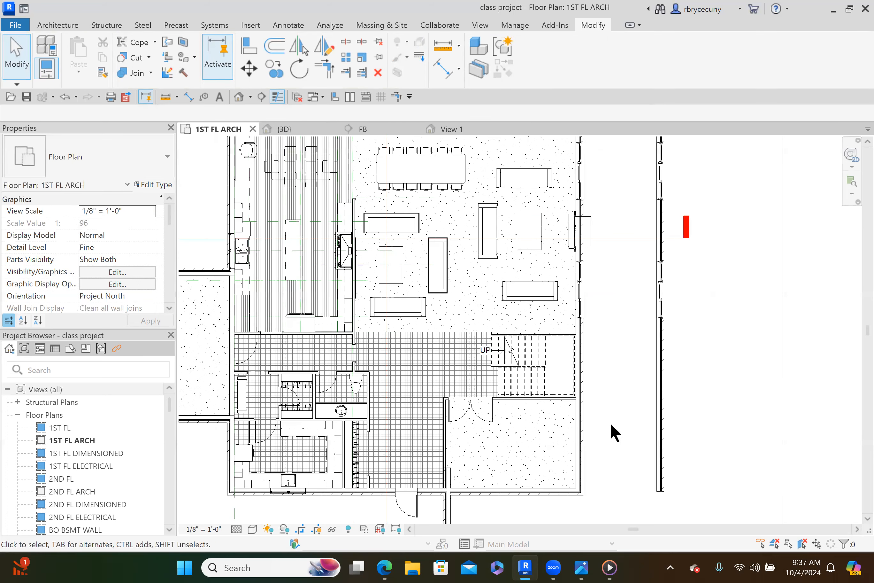
scroll(582, 246, "up", 5)
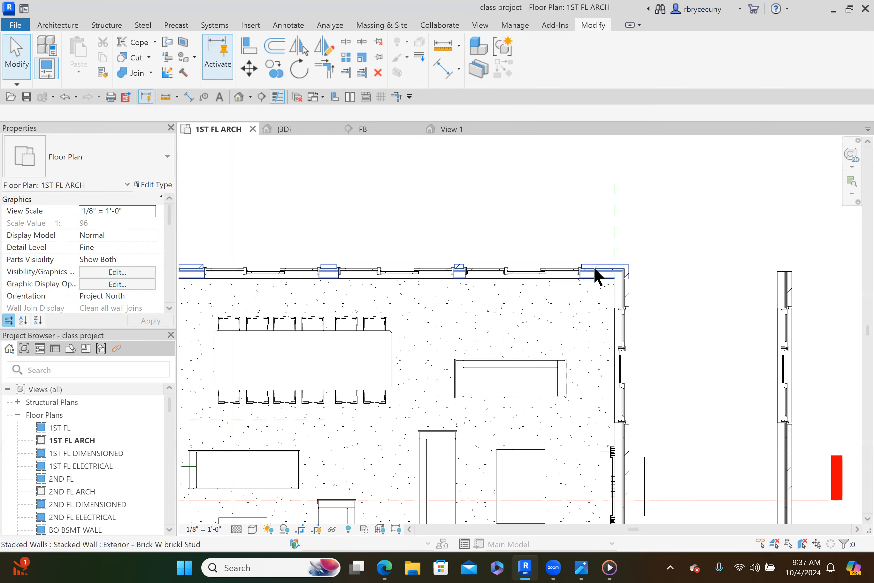
left_click(602, 270)
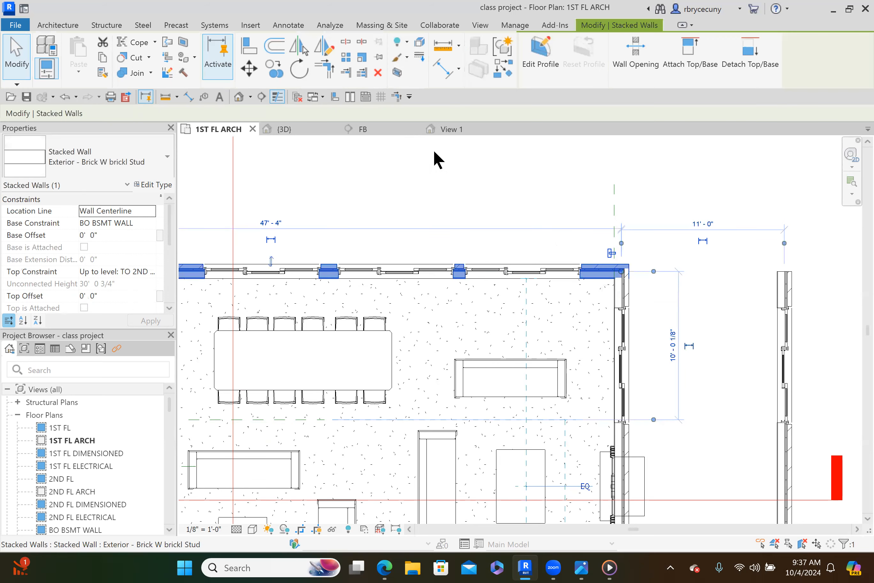
left_click(631, 267)
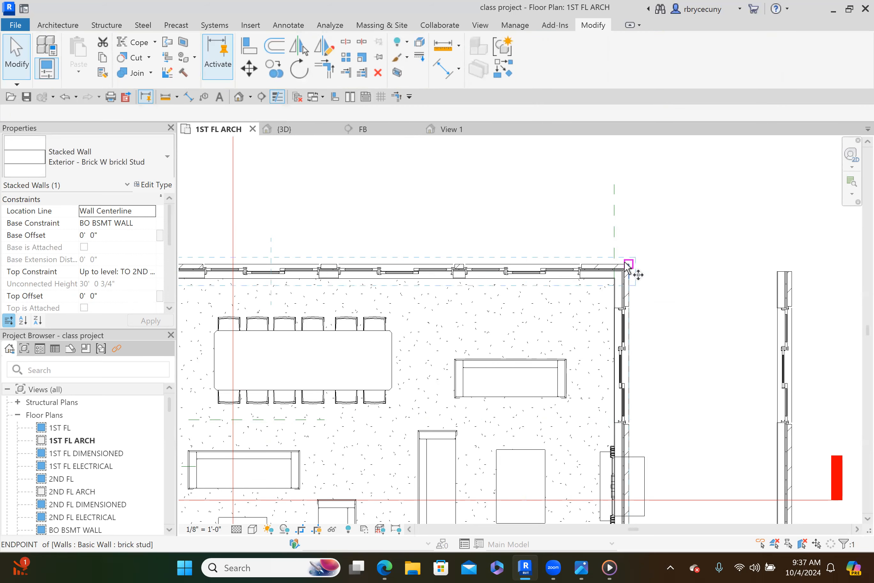
scroll(636, 287, "down", 2)
scroll(636, 288, "down", 2)
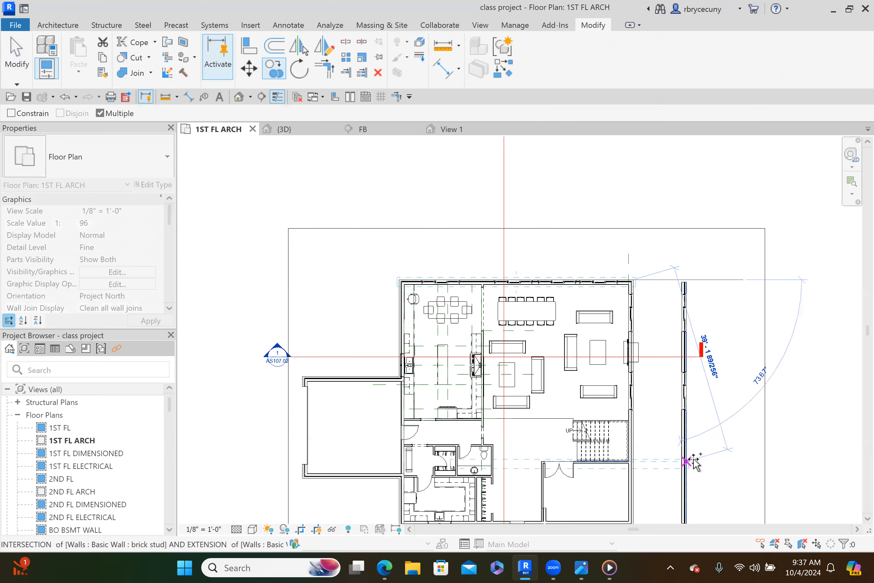
scroll(800, 464, "down", 4)
middle_click_drag(801, 468, 620, 446)
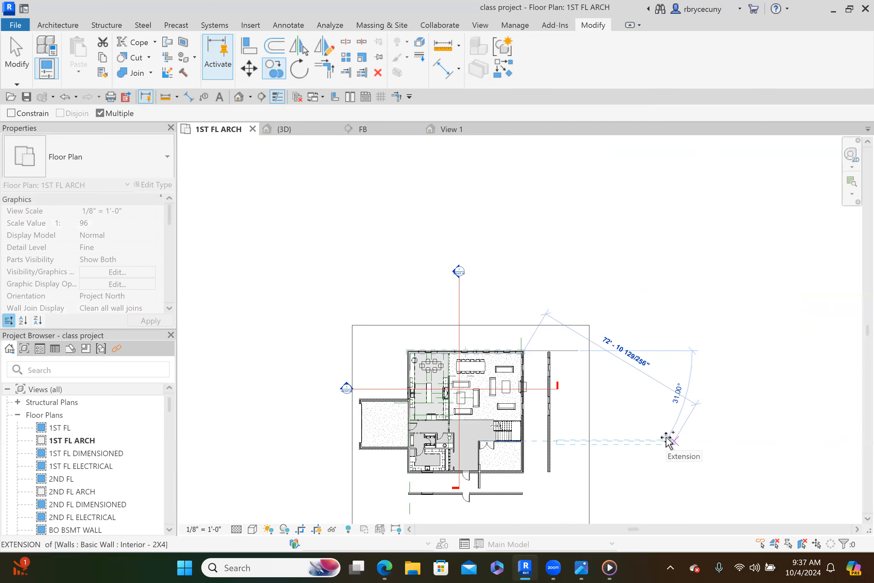
left_click(649, 445)
Step: Extend the floor plan's crop region past the copied rear wall and delete the raster image 11.jpg (2) inside it
left_click(589, 365)
left_click_drag(589, 466, 773, 468)
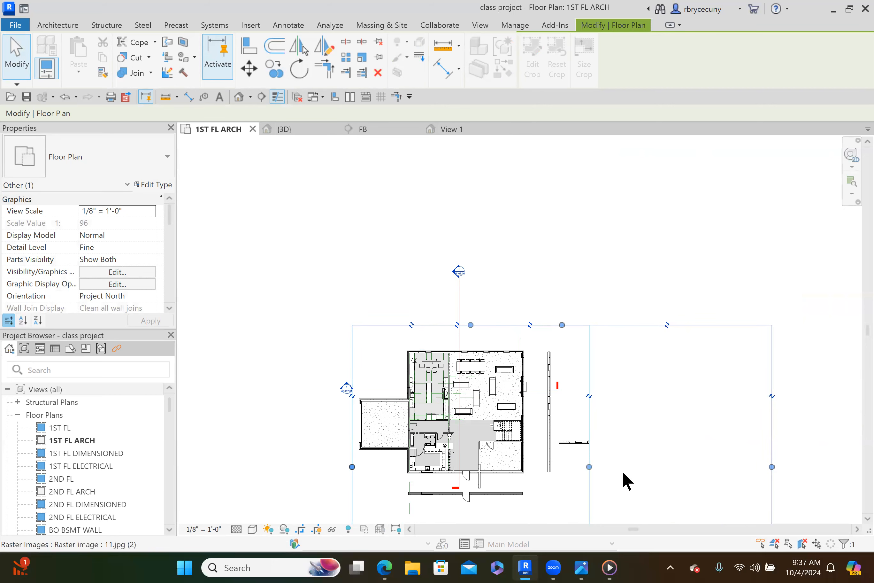
middle_click_drag(611, 474, 511, 351)
scroll(512, 351, "down", 2)
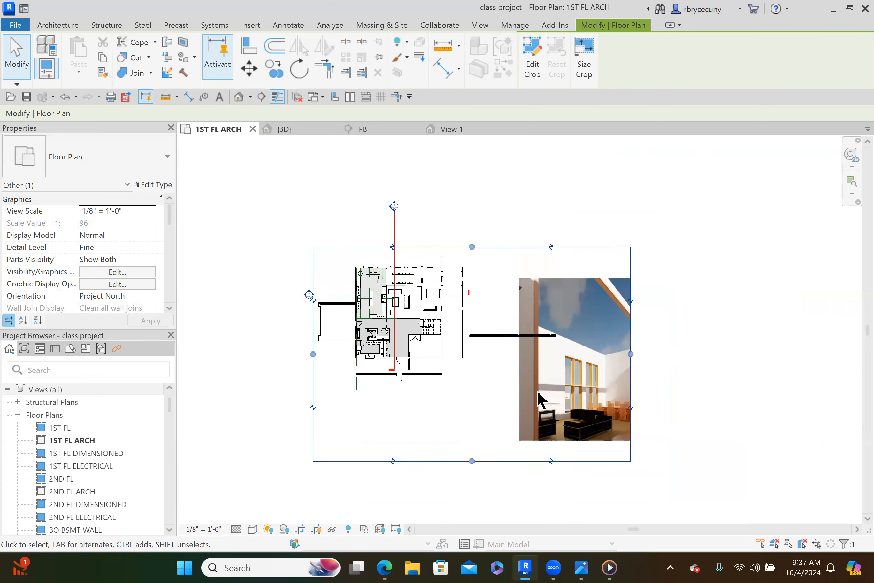
left_click(542, 384)
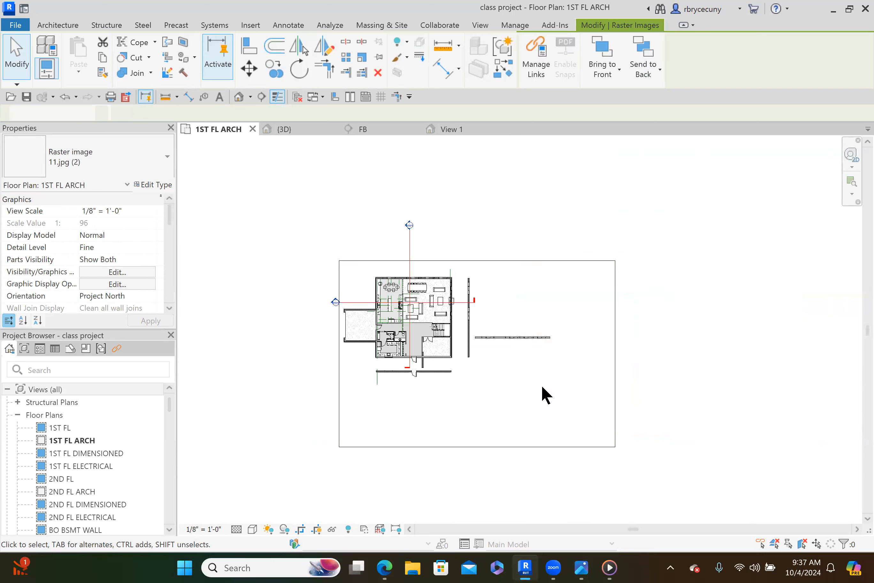
key("Escape")
Step: Delete all the windows from the copied rear wall
scroll(518, 333, "up", 6)
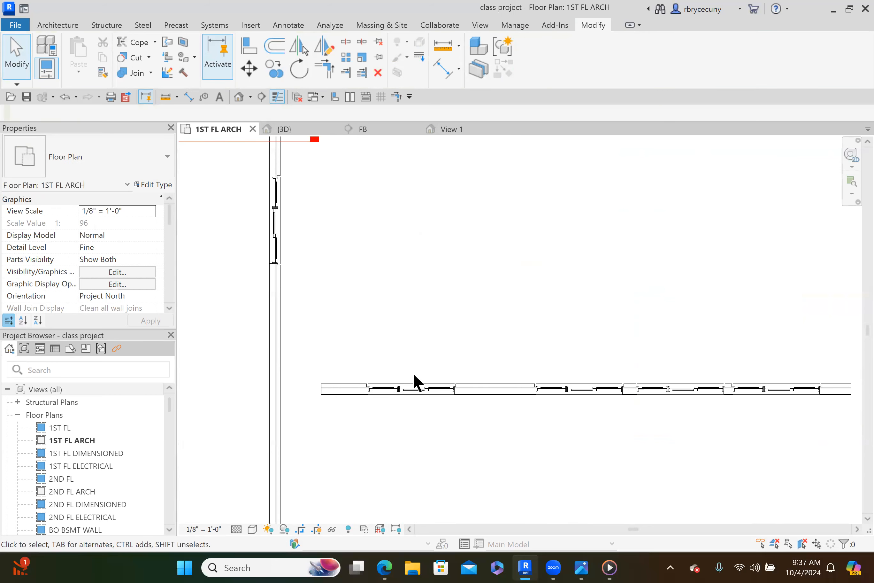
left_click(409, 388)
left_click_drag(577, 389, 771, 396)
key("Escape")
scroll(776, 388, "down", 3)
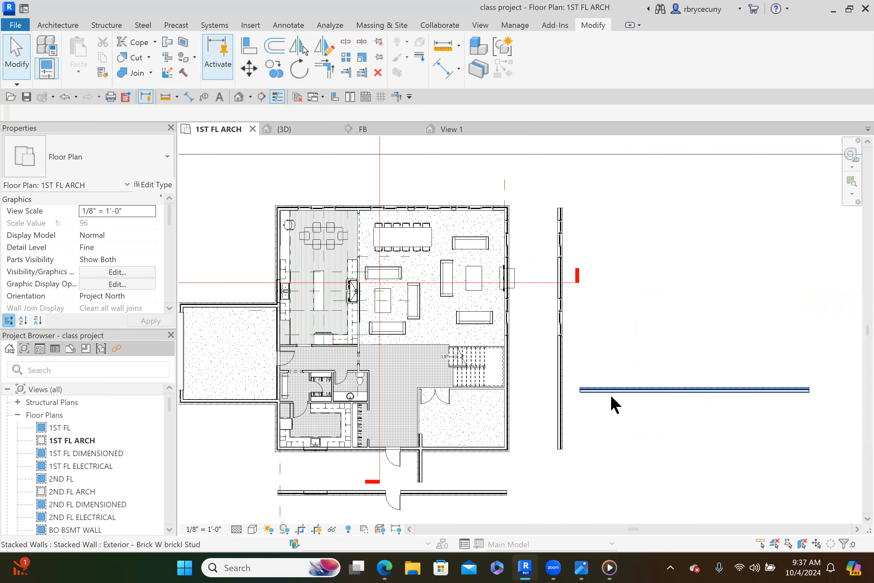
Step: Trim the original front wall and the copied short wall into a corner, keeping the entry door side
scroll(416, 447, "up", 4)
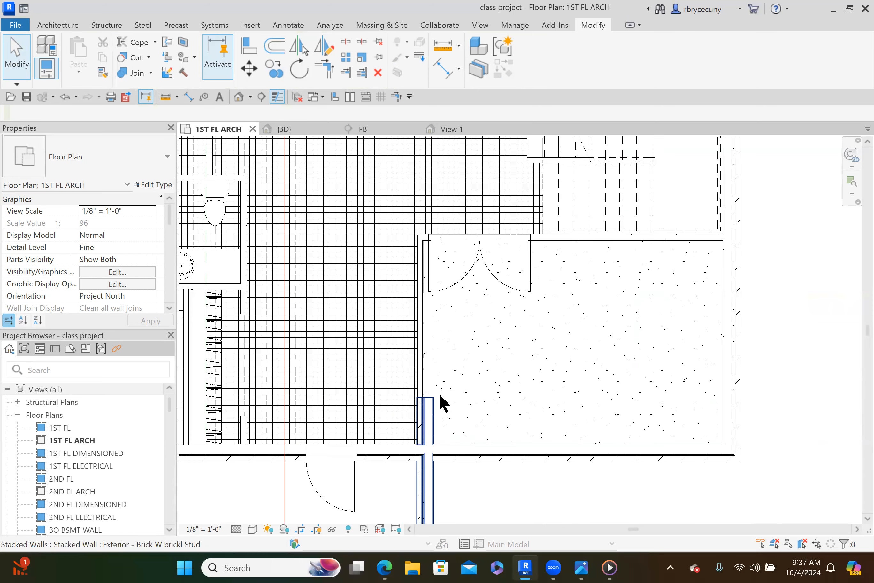
left_click(331, 78)
left_click(399, 456)
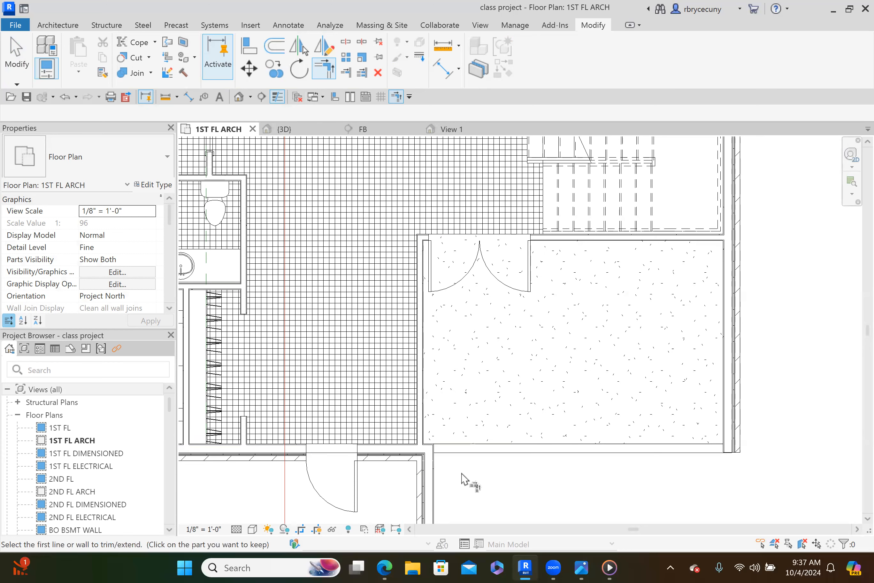
scroll(488, 368, "down", 2)
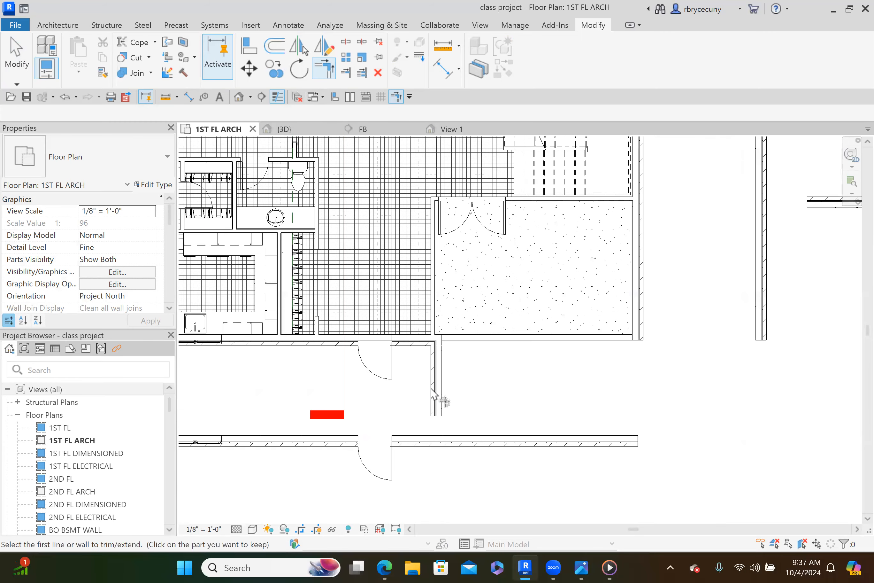
scroll(443, 399, "down", 3)
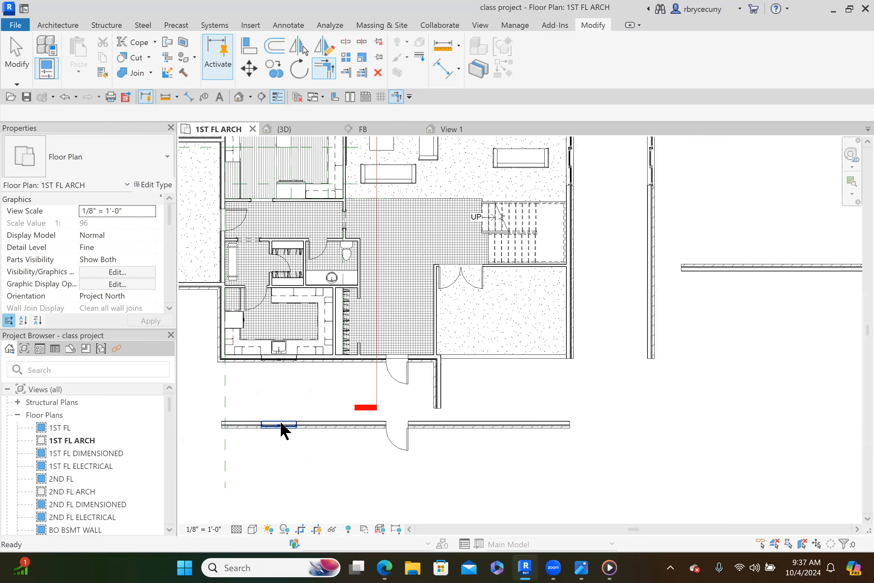
key("Escape")
Step: Delete the window and the entry door from the copied front wall
left_click(277, 425)
key("Delete")
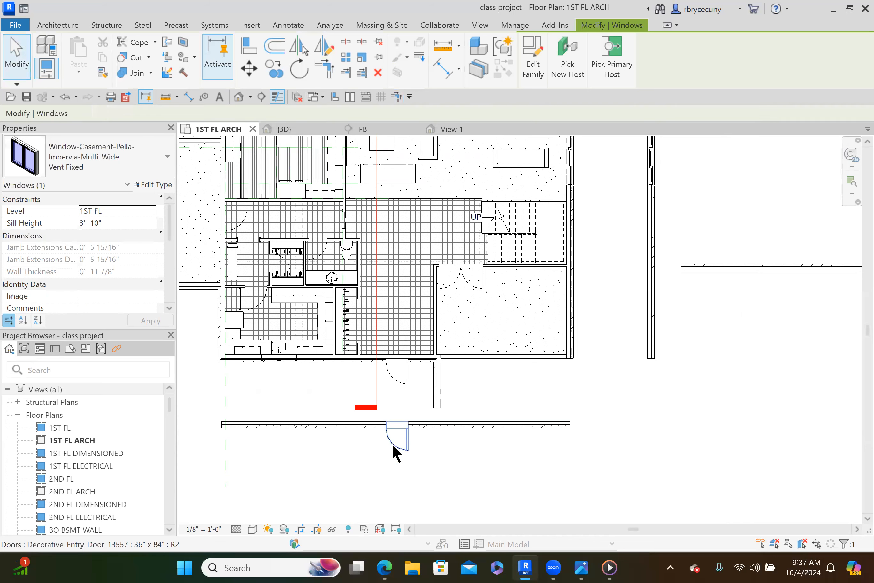
left_click(392, 442)
key("Delete")
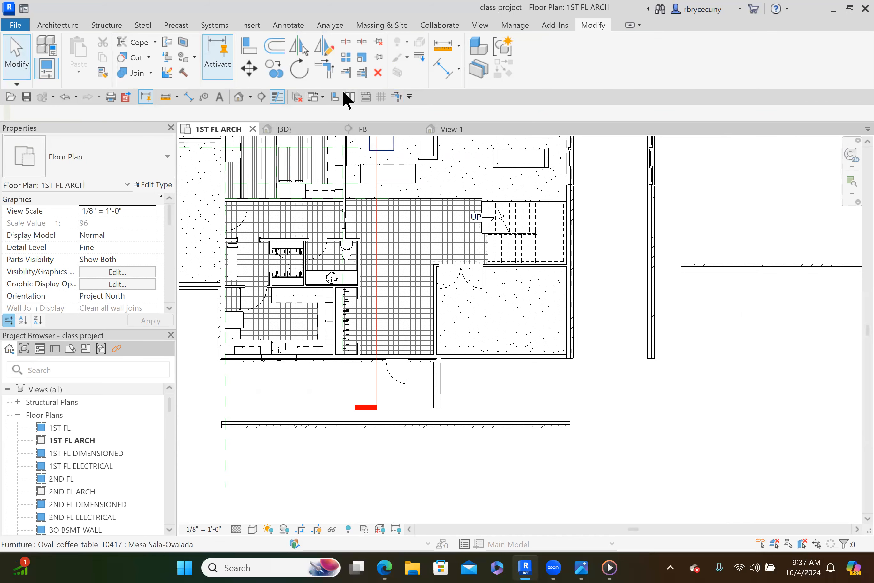
Step: Trim the copied short wall and the copied front wall into a corner, keeping the portion in front of the double-door room
left_click(325, 72)
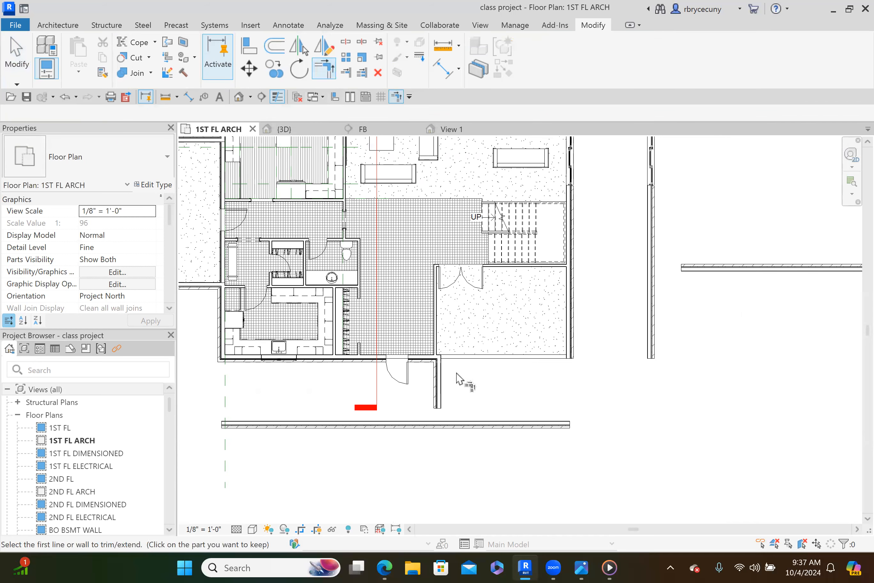
left_click(440, 387)
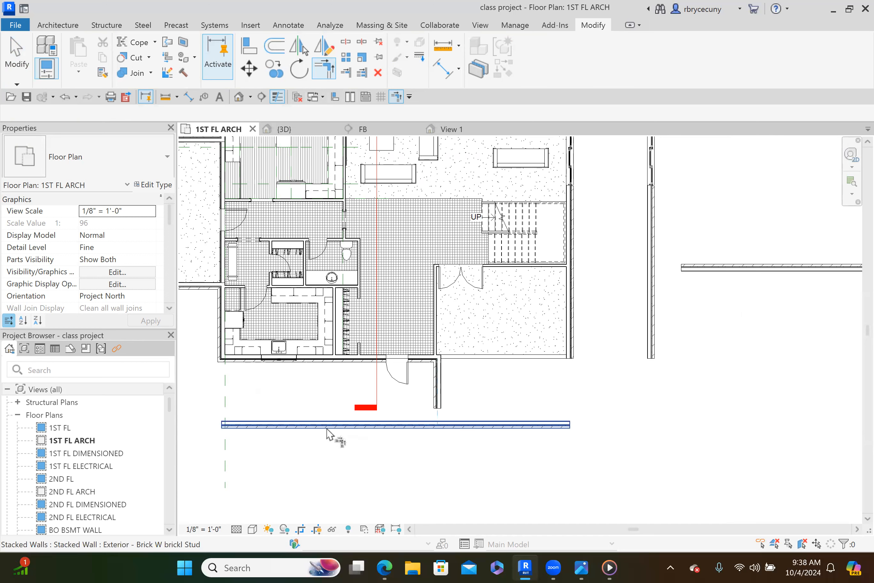
left_click(493, 427)
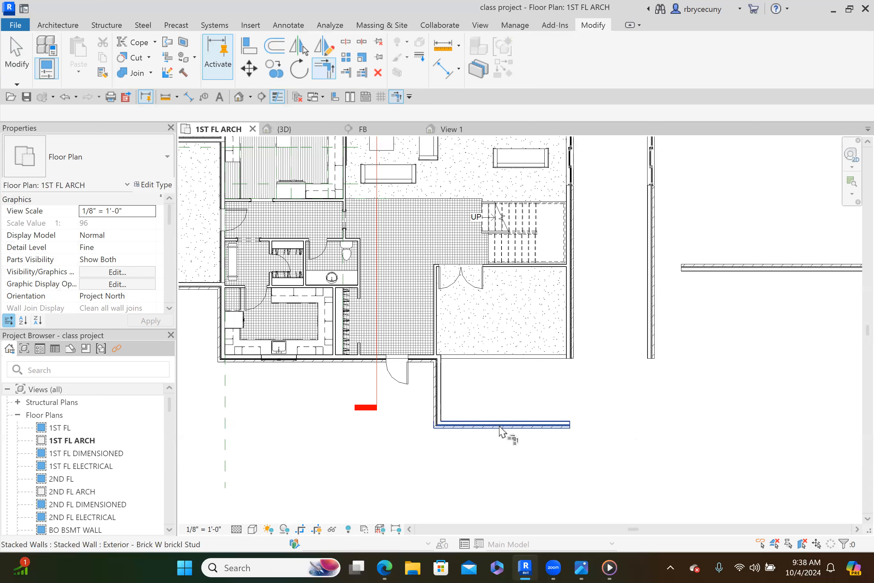
Step: Trim the copied front wall and the copied side wall into a corner in front of the double-door room
left_click(496, 426)
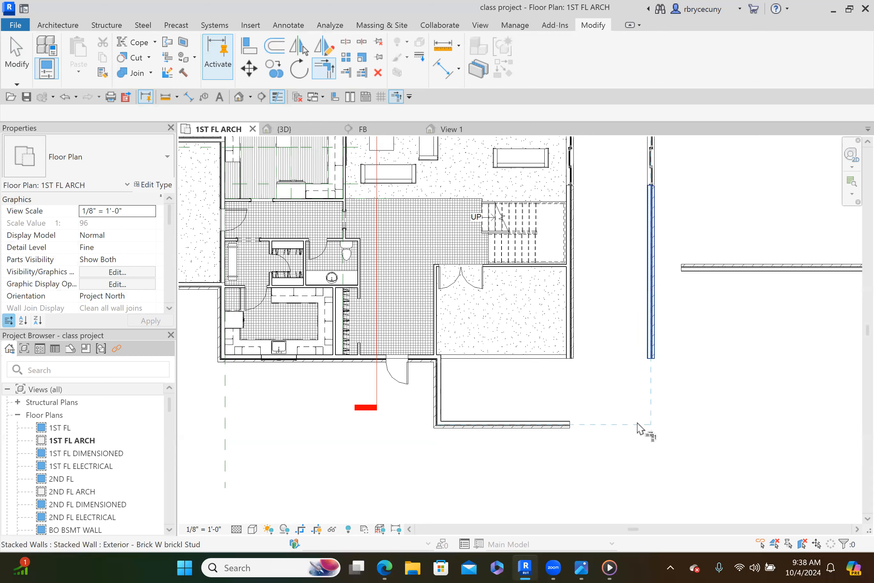
middle_click_drag(609, 459, 494, 536)
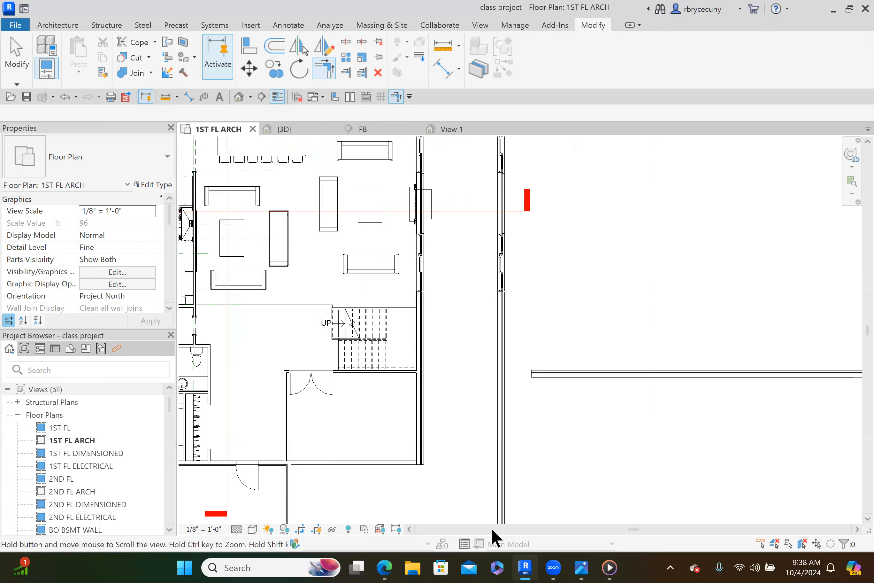
scroll(500, 362, "down", 4)
key("Escape")
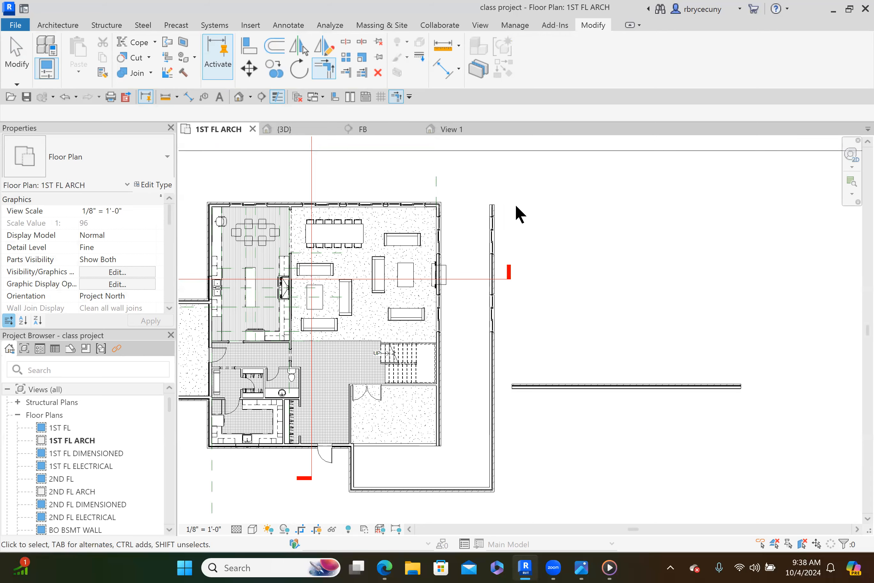
Step: Delete both sliding patio doors from the copied side wall
scroll(520, 215, "up", 5)
left_click(476, 241)
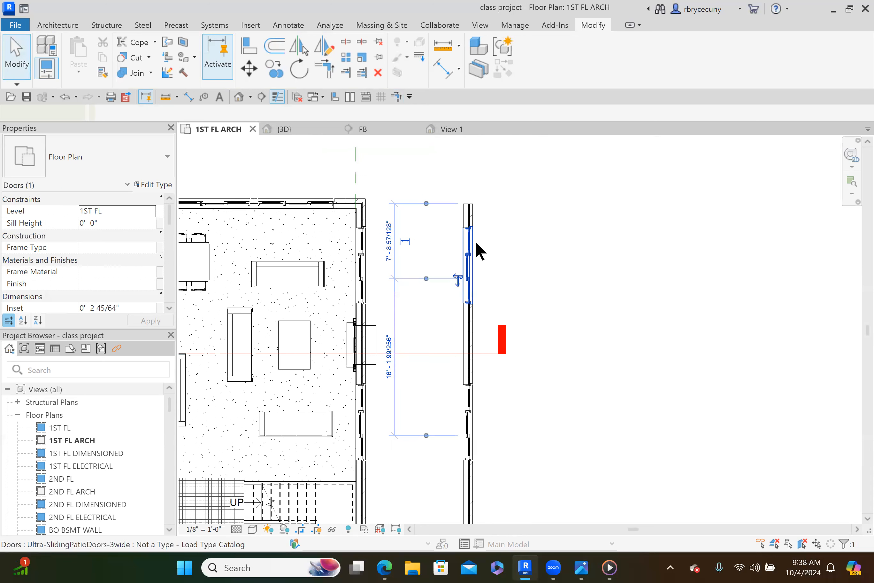
left_click_drag(469, 431, 470, 420)
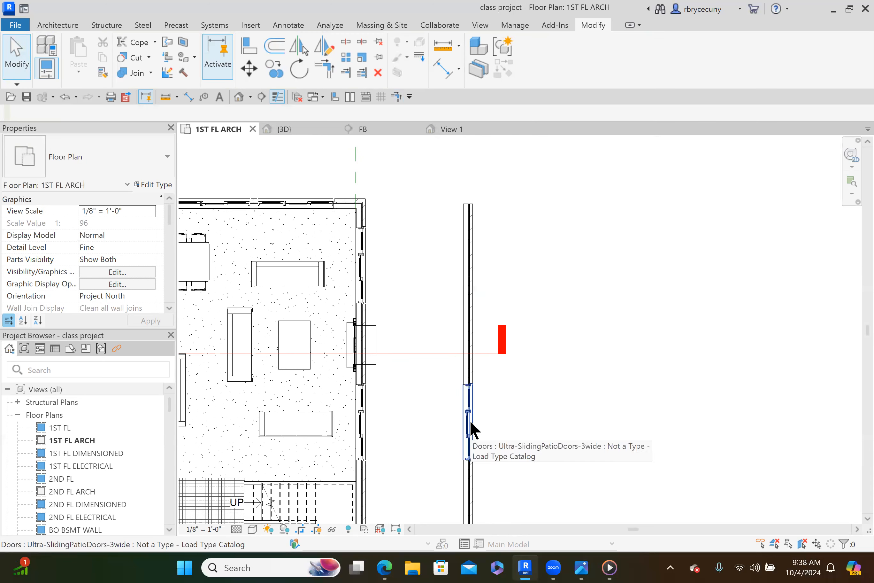
left_click(556, 446)
Step: Align the inner face of the copied rear wall with the room-side face of the double-door room's rear wall
scroll(562, 396, "down", 3)
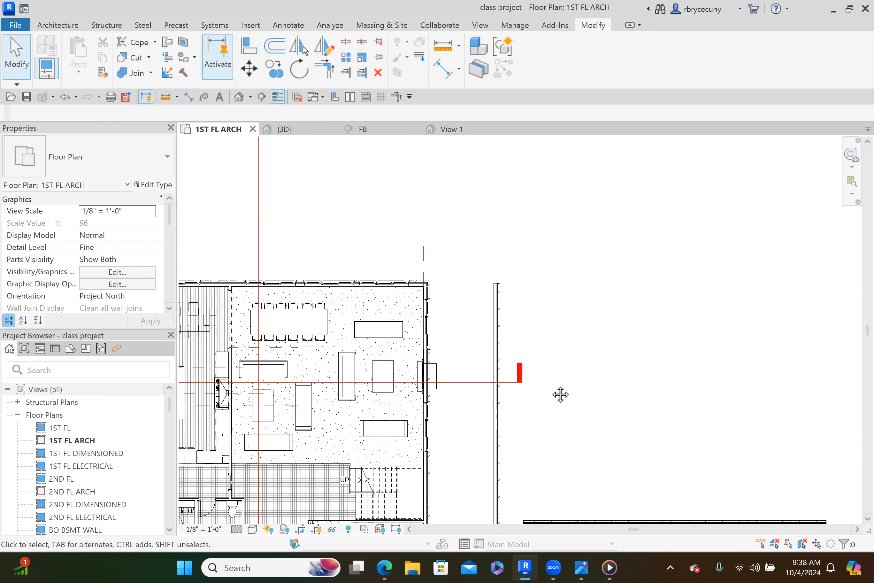
scroll(624, 157, "up", 3)
scroll(622, 248, "up", 3)
middle_click_drag(624, 265, 609, 289)
scroll(612, 330, "down", 3)
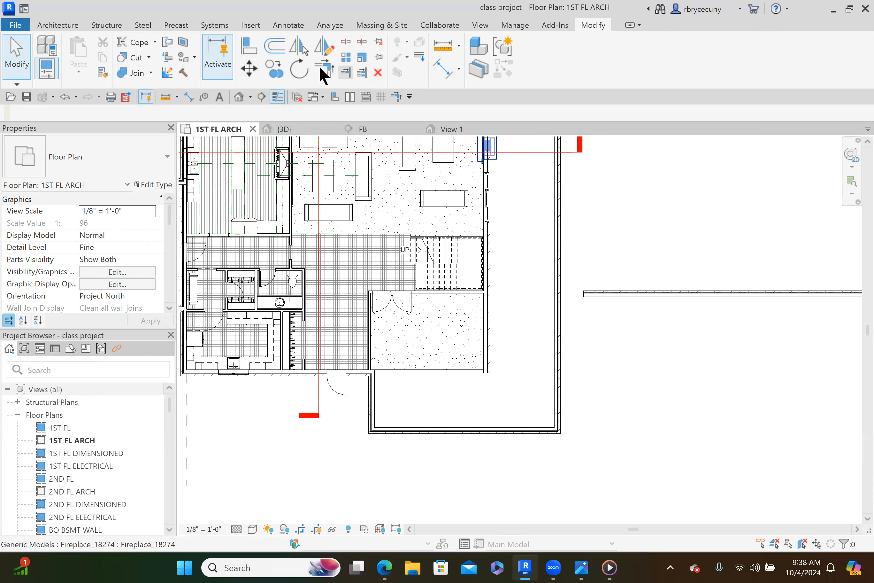
left_click(248, 45)
scroll(459, 293, "up", 3)
scroll(465, 301, "up", 4)
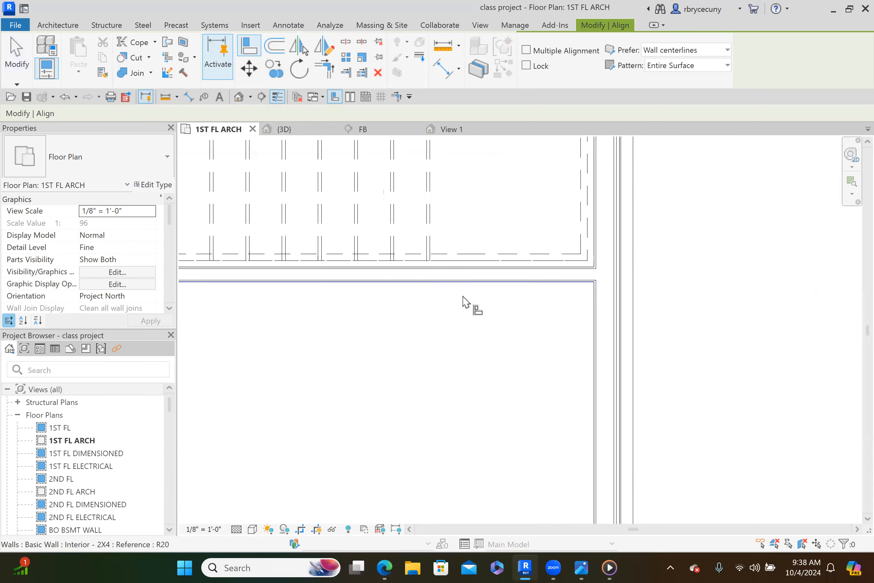
left_click(469, 269)
scroll(468, 283, "down", 4)
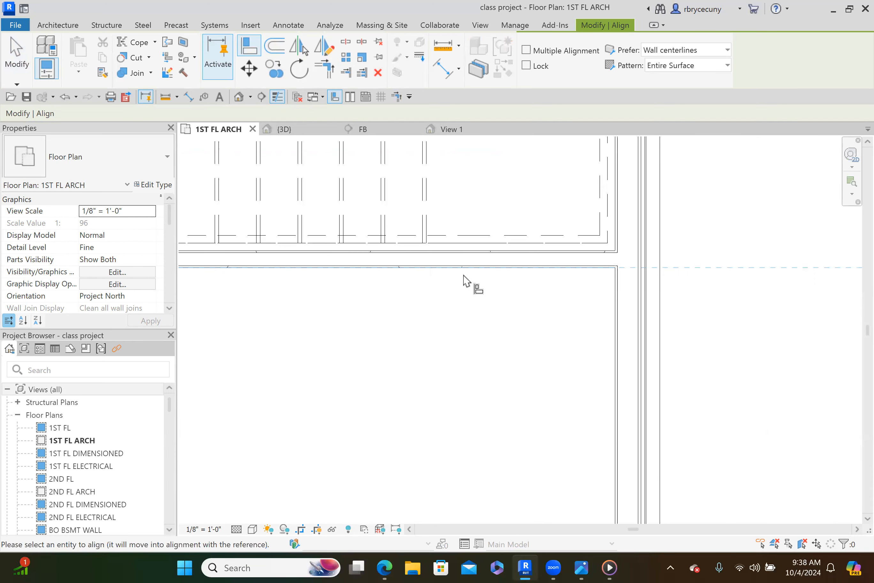
middle_click_drag(823, 306, 701, 299)
scroll(700, 299, "up", 4)
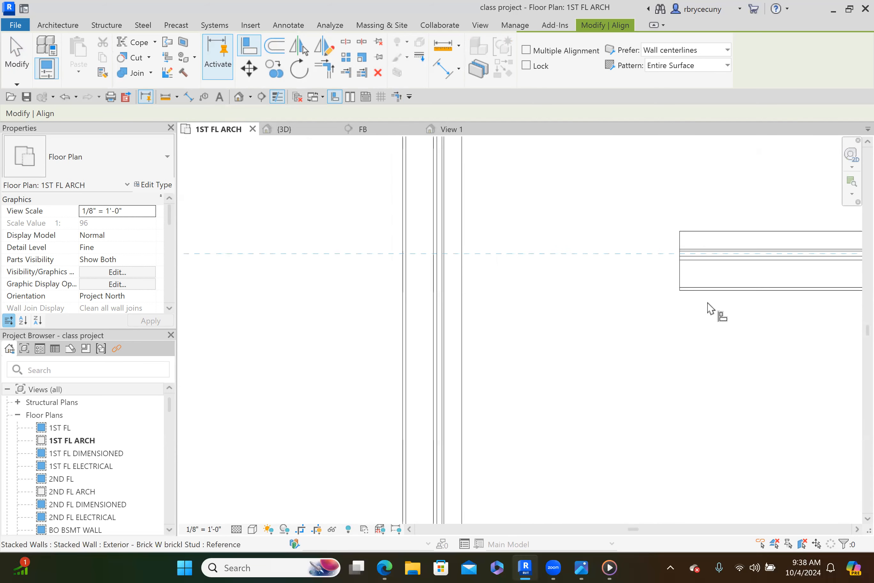
scroll(726, 342, "down", 5)
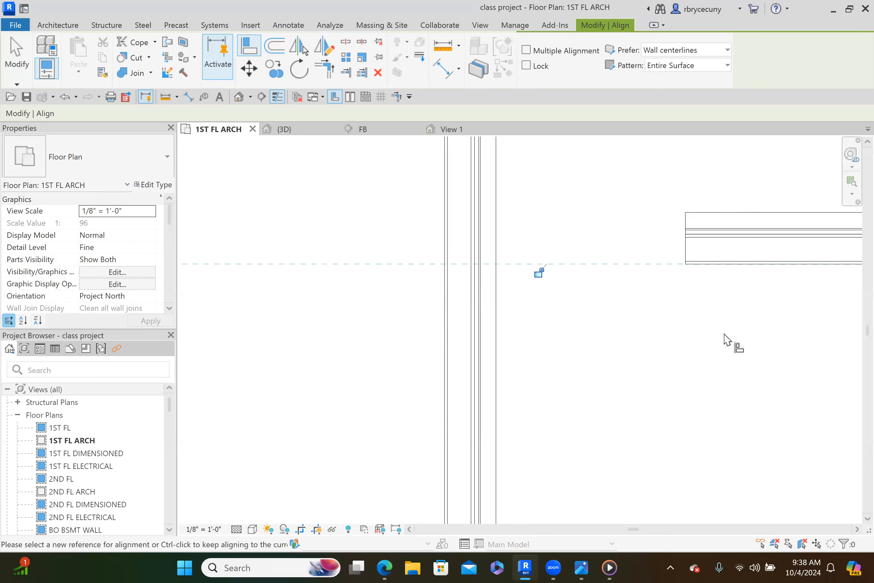
Step: Trim the original side wall and the copied rear wall into a corner beside the stairs, keeping the stair side of the original wall
middle_click_drag(719, 376, 692, 361)
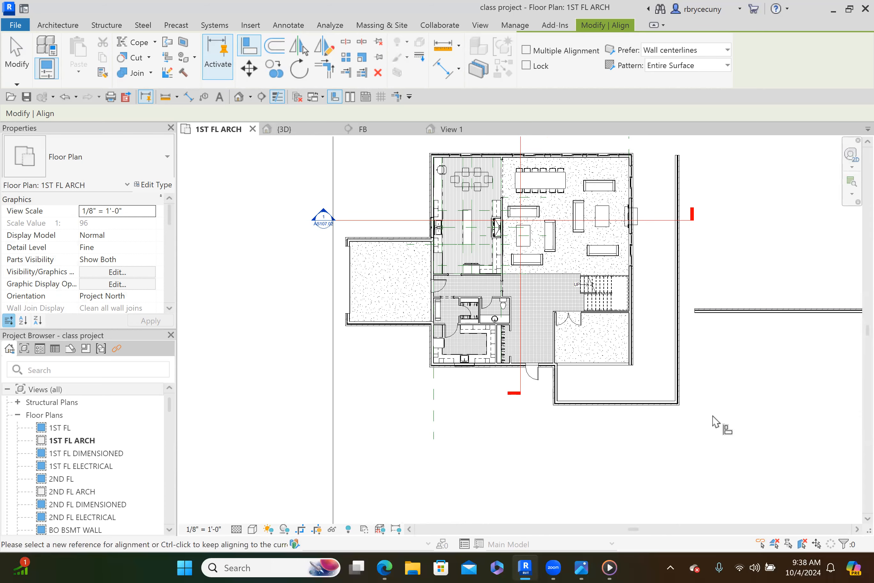
scroll(612, 323, "up", 5)
middle_click_drag(619, 369, 473, 404)
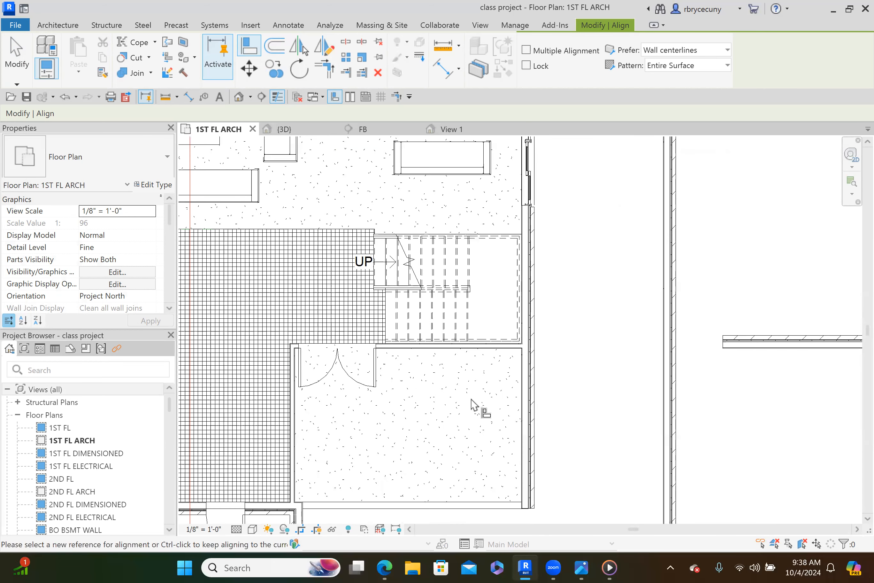
left_click(328, 72)
left_click(529, 240)
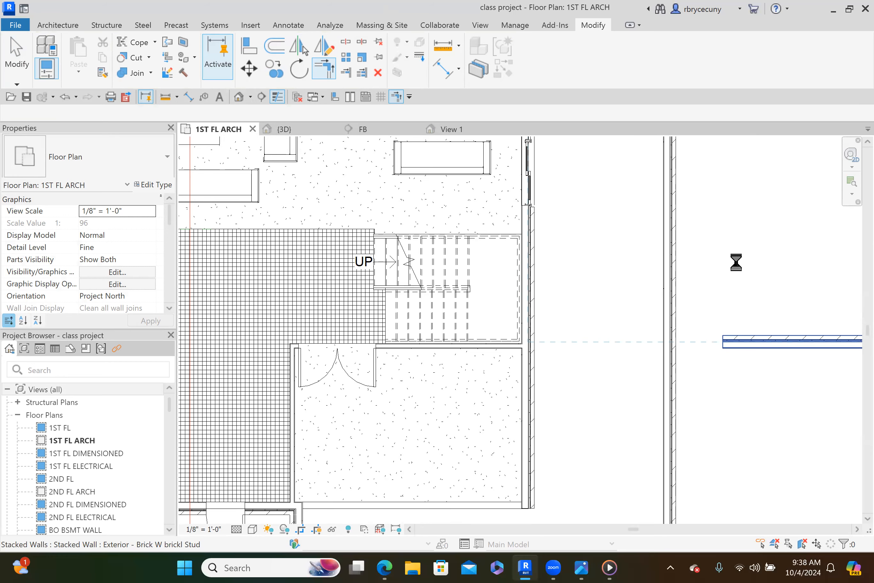
scroll(621, 335, "down", 3)
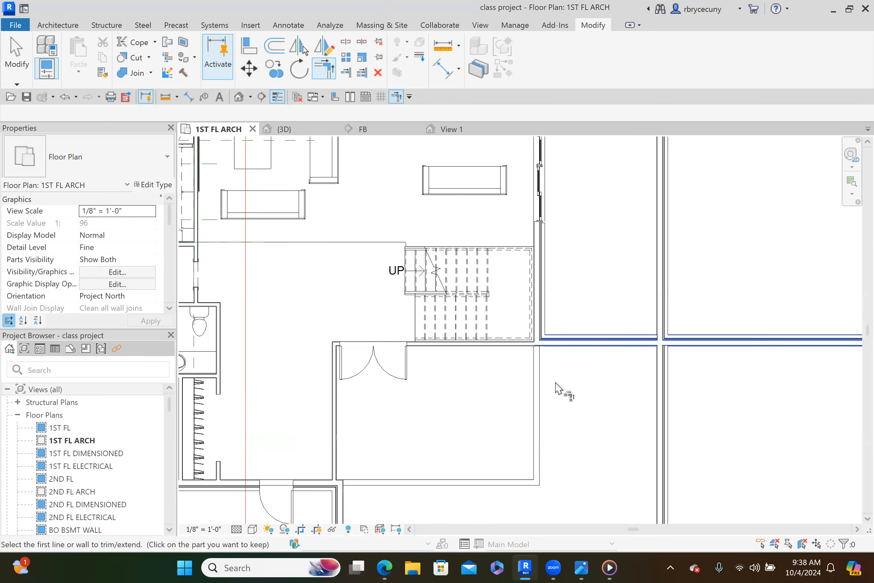
Step: Try to trim the copied side wall and the copied rear wall with the side wall's rear portion kept, and undo it
middle_click_drag(553, 368, 566, 370)
scroll(491, 424, "down", 4)
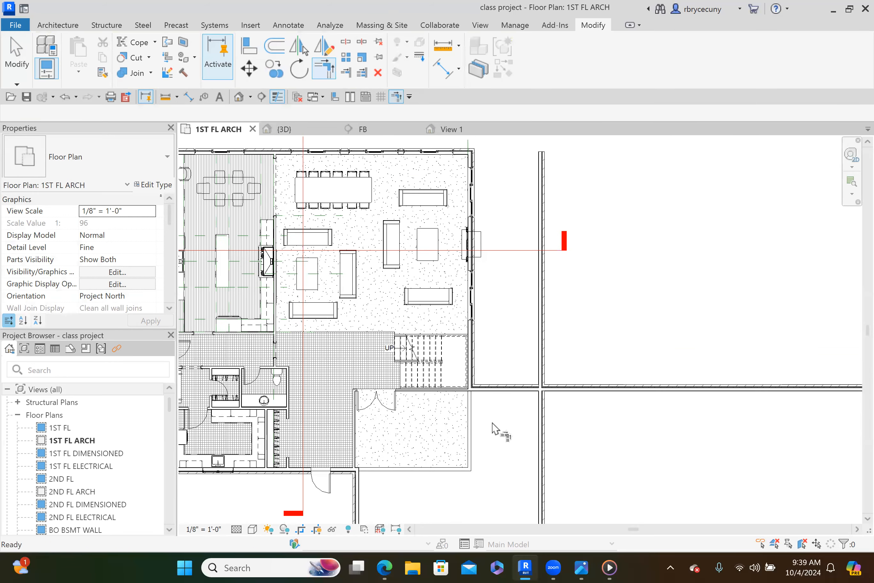
middle_click_drag(491, 400, 490, 381)
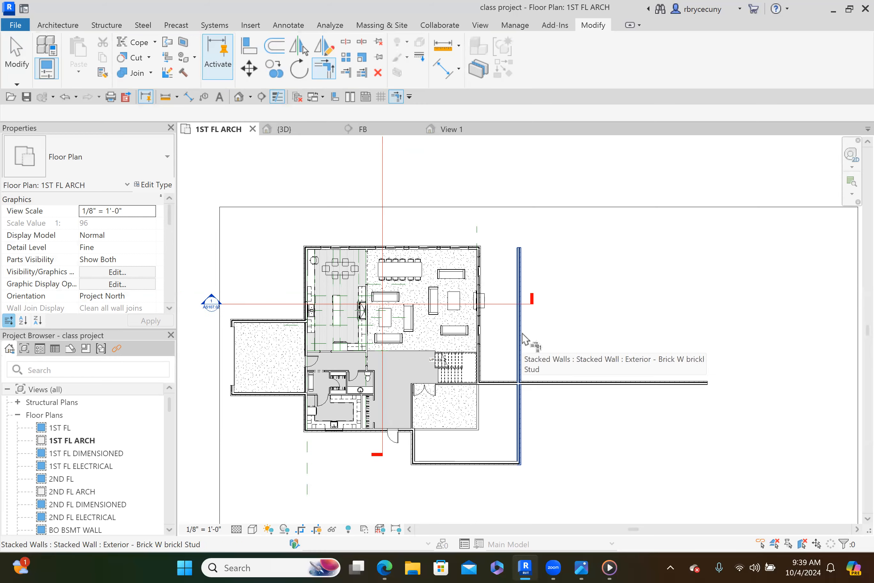
left_click(598, 383)
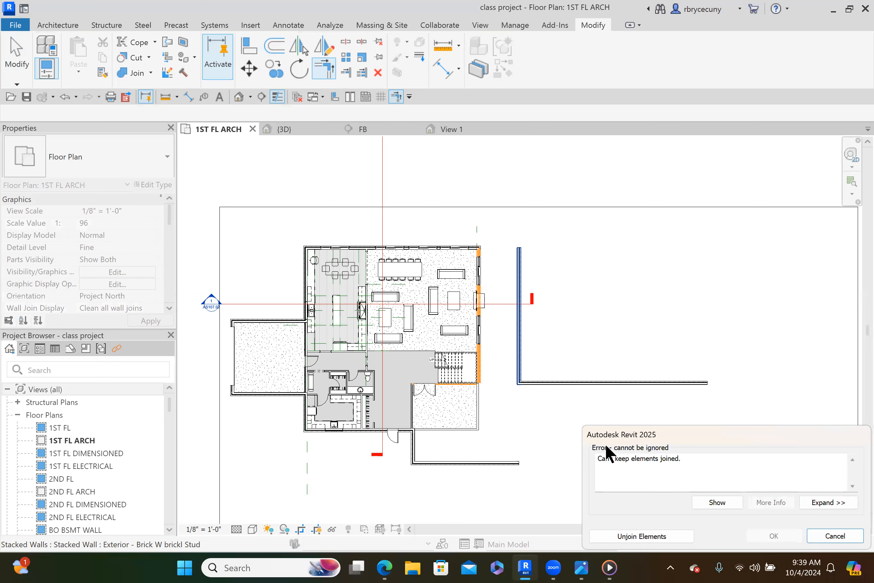
key("Return")
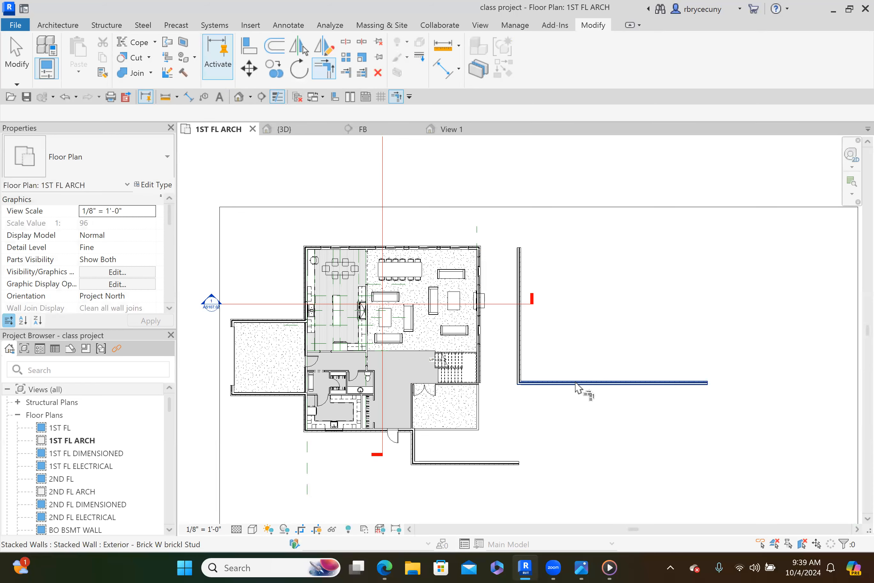
left_click(65, 97)
key("ctrl+z")
Step: Trim the copied side wall and the copied rear wall into a corner, keeping the portions that enclose the enlarged double-door room
key("t")
key("r")
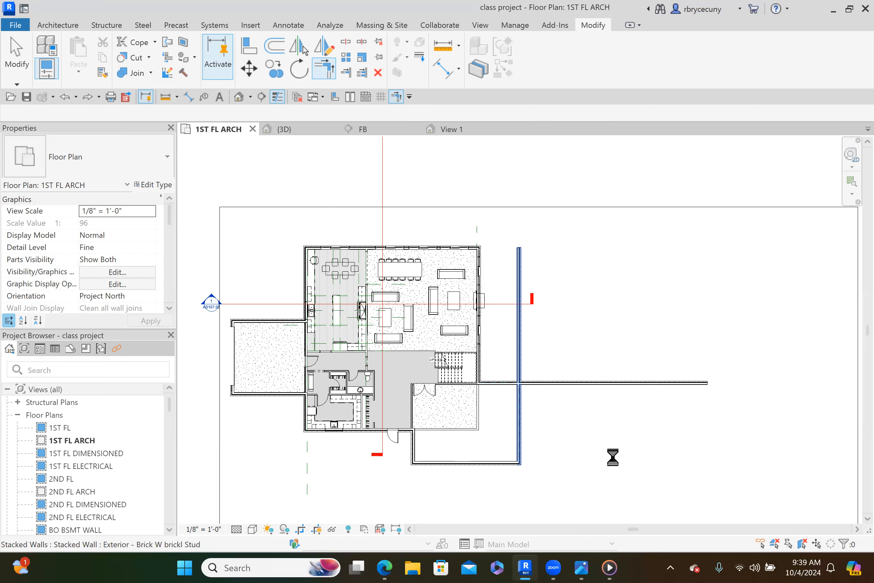
scroll(598, 455, "up", 2)
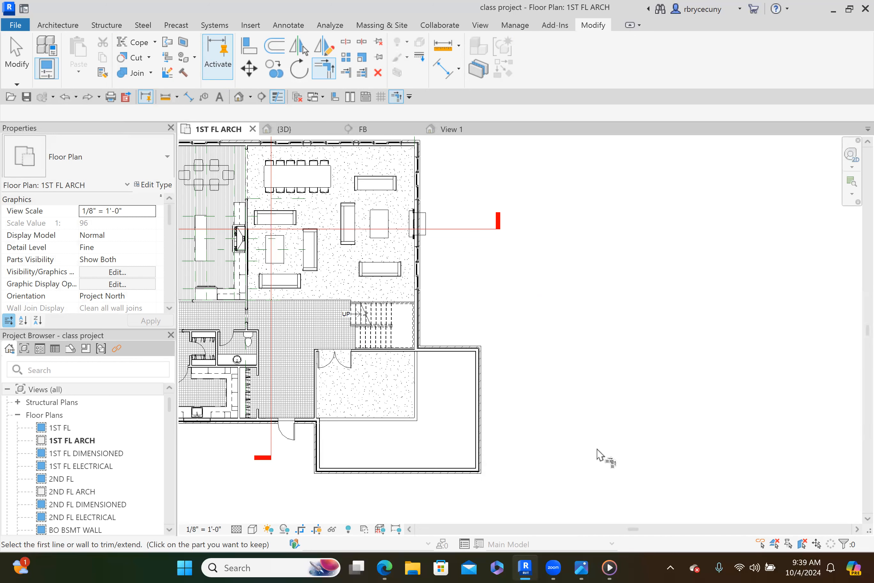
Step: Dimension the sideways projection between the outer faces of the original side wall and the enlarged room's side wall
left_click(187, 97)
scroll(427, 342, "up", 5)
left_click(406, 346)
left_click(685, 433)
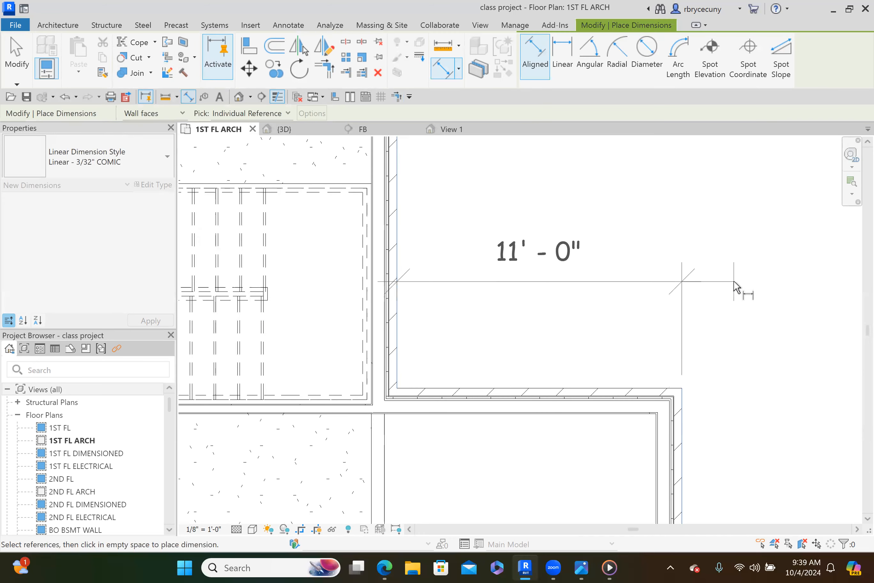
left_click(736, 288)
Step: Dimension the enlarged room's overall depth between the outer faces of its rear and front walls
scroll(722, 211, "down", 4)
left_click(626, 230)
left_click(638, 487)
left_click(752, 470)
middle_click_drag(773, 476, 687, 413)
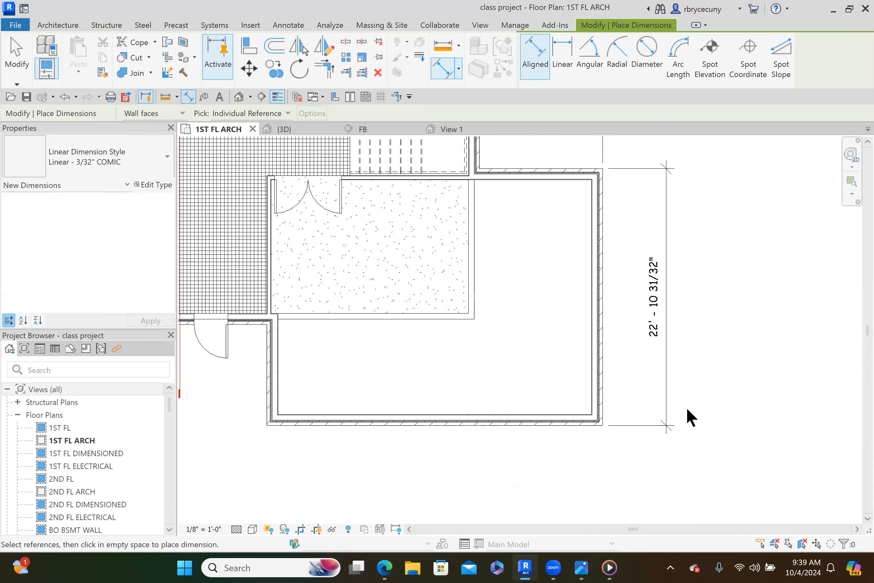
key("Escape")
Step: Set the enlarged room's overall depth to 22' by moving its front wall
left_click(523, 416)
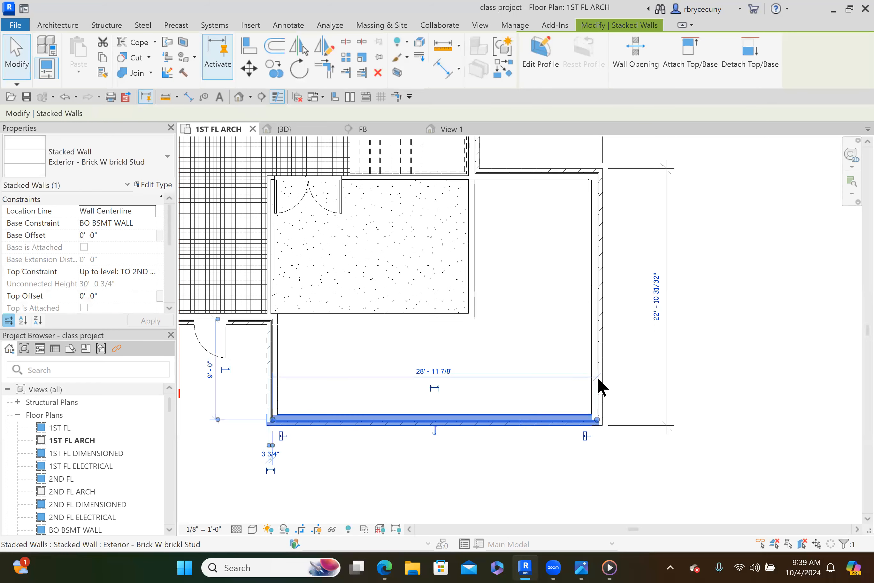
left_click(658, 310)
type("22")
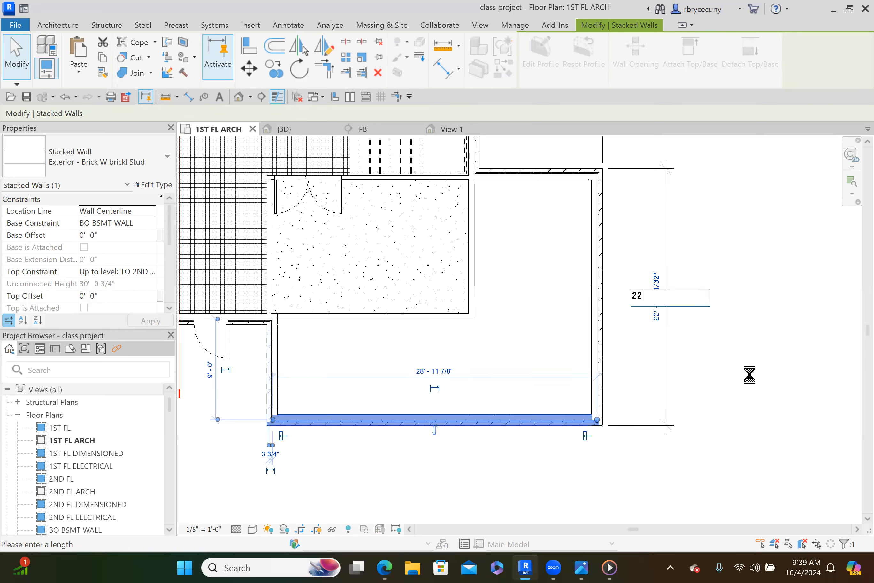
key("Return")
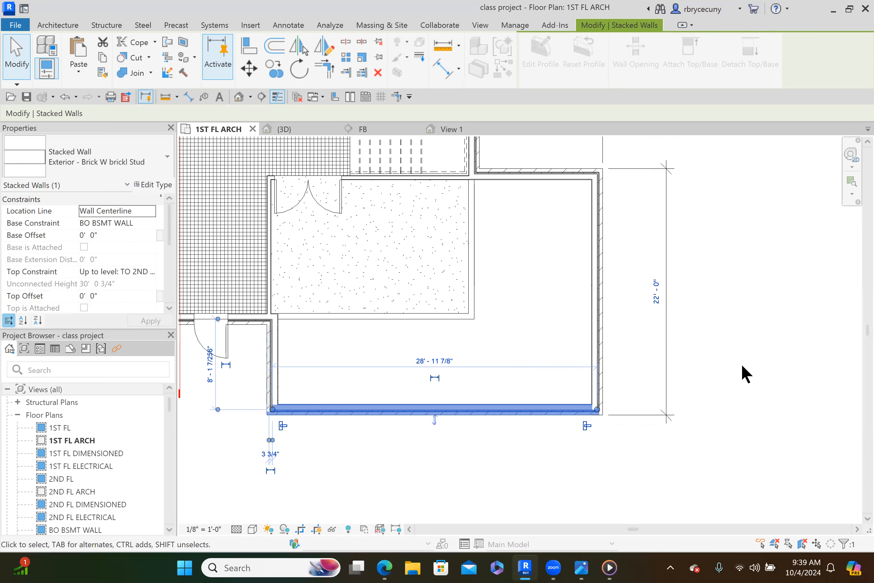
Step: Dimension the forward projection from the entry wall's outer face to the enlarged room's front wall
left_click(187, 96)
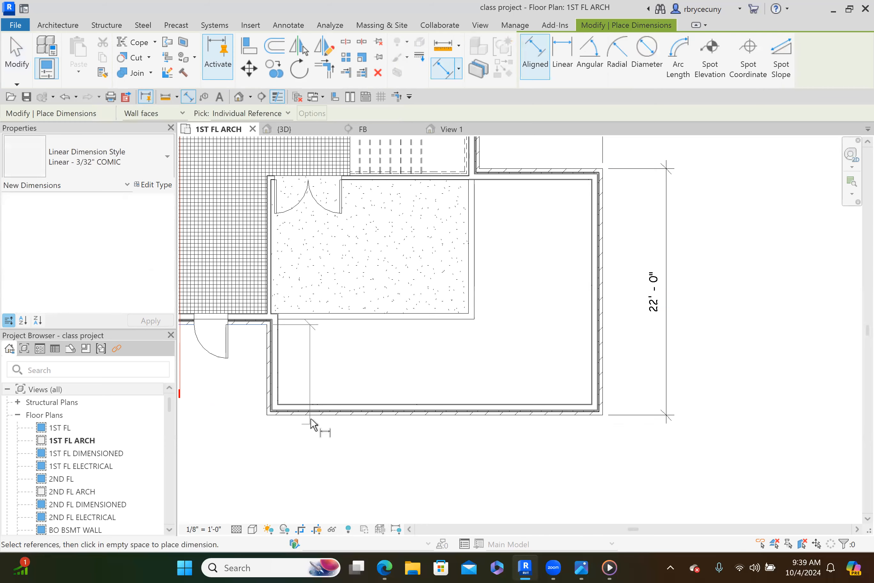
left_click(315, 428)
left_click(245, 464)
mouse_move(319, 460)
middle_mouse_down()
mouse_move(619, 455)
mouse_move(610, 447)
mouse_move(626, 468)
mouse_move(524, 449)
mouse_move(526, 456)
middle_mouse_up()
scroll(611, 447, "down", 4)
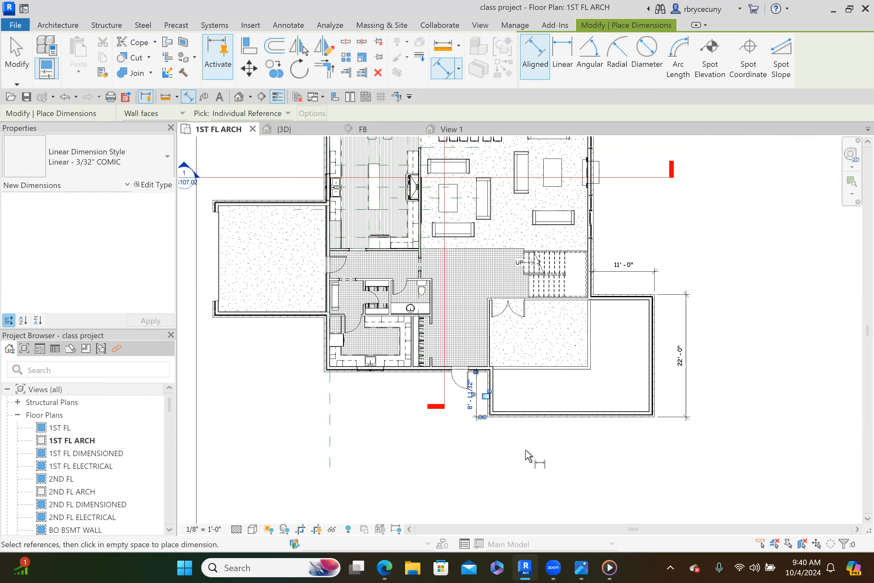
scroll(488, 456, "up", 4)
middle_click_drag(602, 481, 408, 538)
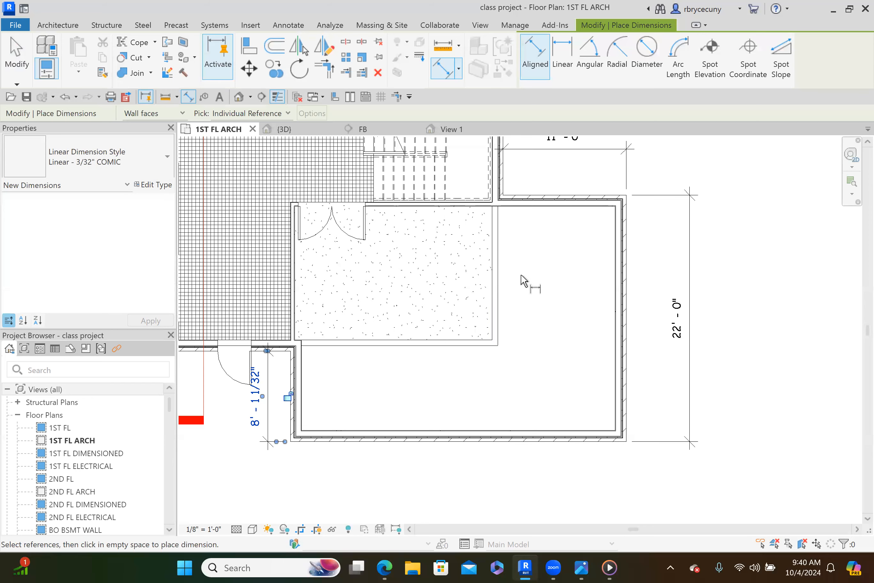
scroll(524, 278, "down", 1)
middle_click_drag(456, 248, 445, 286)
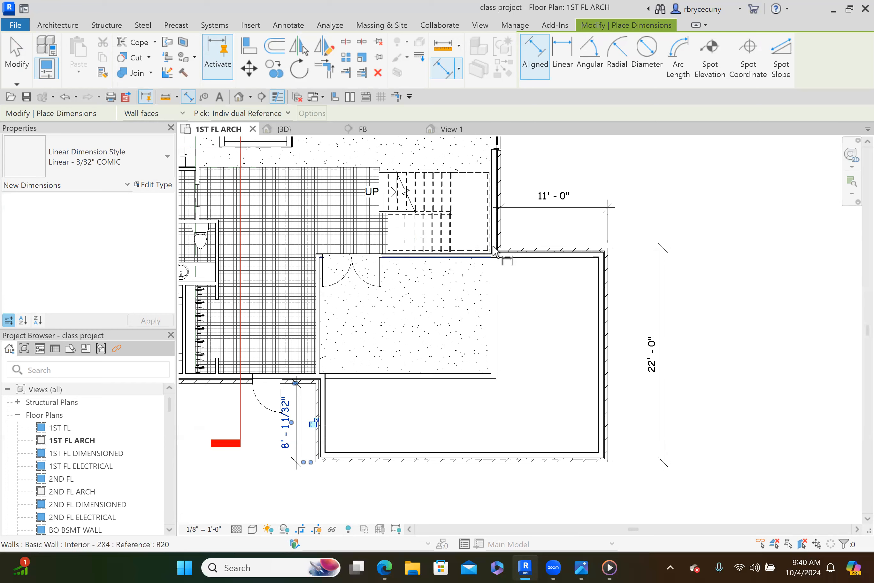
scroll(557, 328, "down", 3)
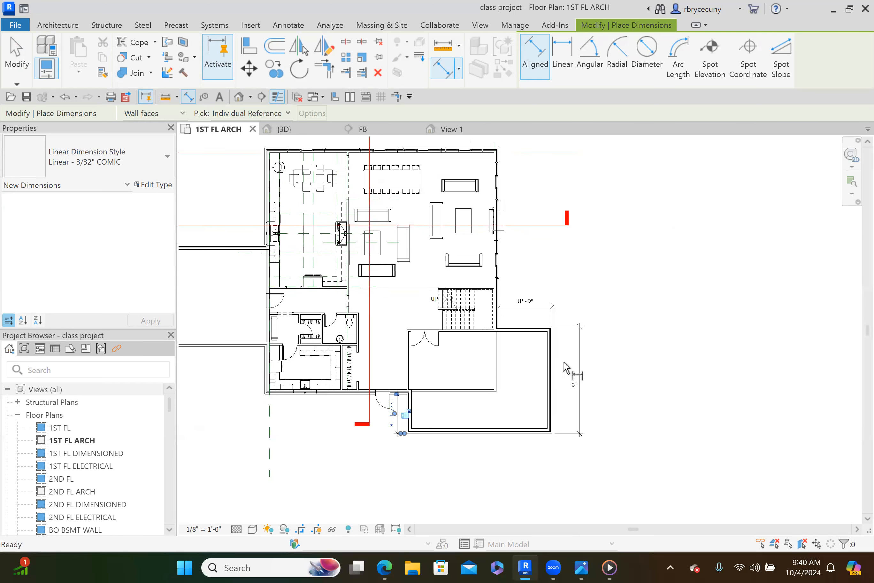
key("Escape")
key("Escape")
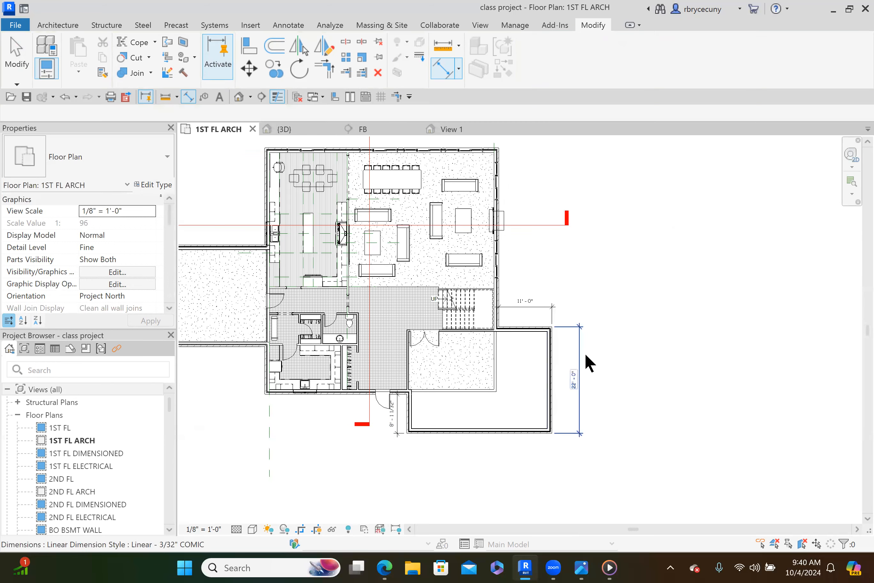
left_click(582, 355)
left_click(444, 67)
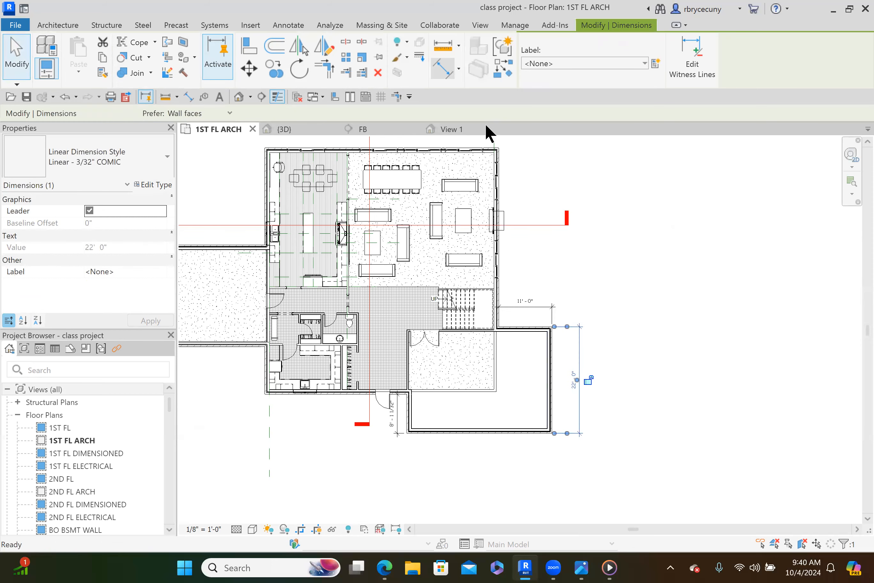
scroll(488, 151, "up", 4)
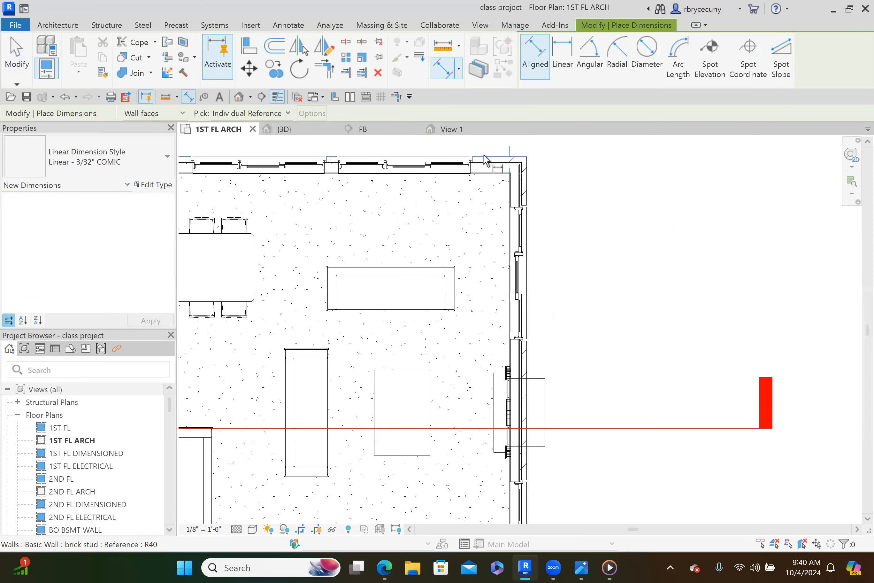
scroll(474, 162, "down", 3)
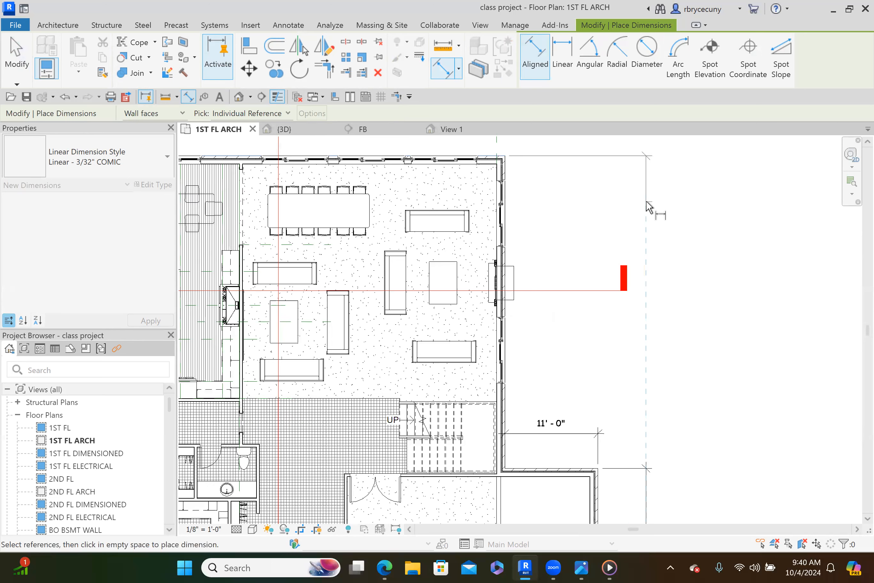
key("Escape")
key("Escape")
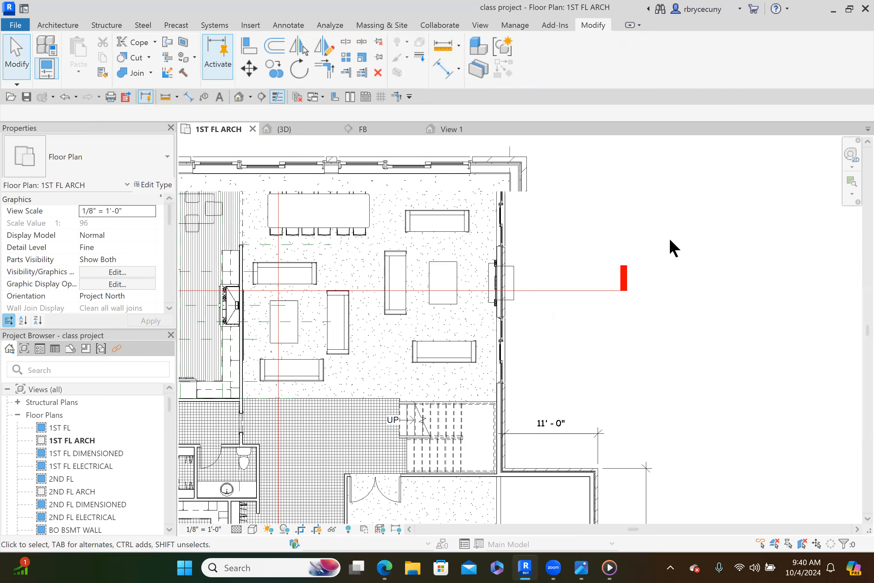
Step: Extend the enlarged room's 22' depth dimension with a witness line at the outer face of the house's rear wall
scroll(599, 184, "up", 2)
left_click(618, 507)
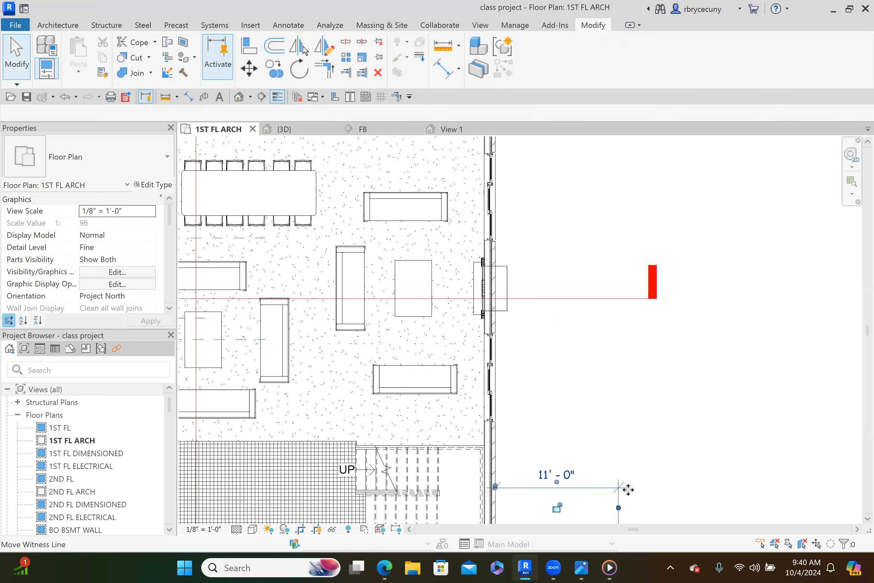
scroll(662, 445, "down", 1)
middle_click_drag(661, 445, 655, 289)
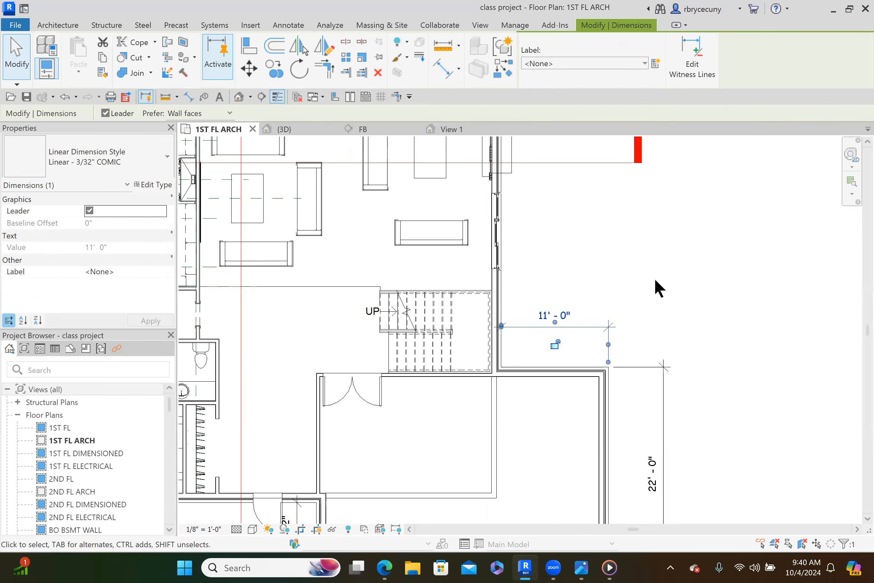
left_click(665, 408)
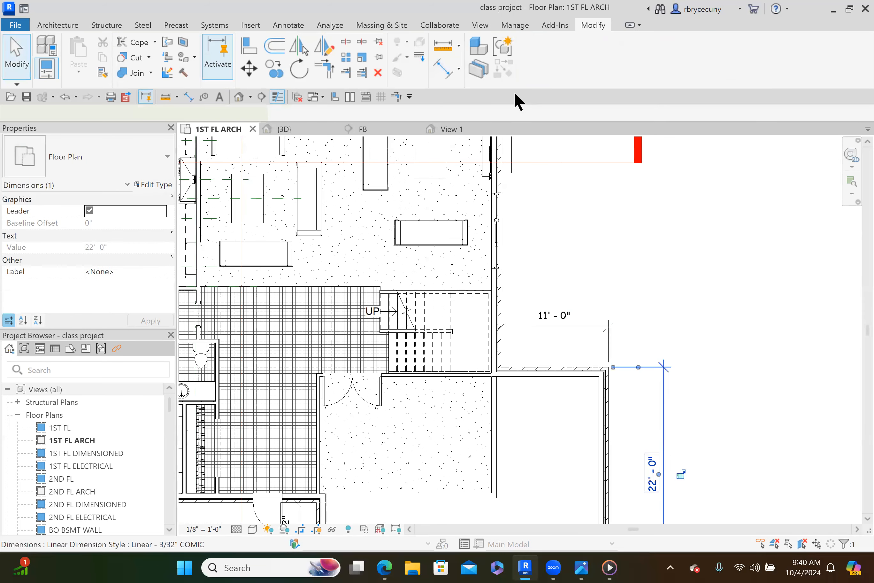
left_click(696, 49)
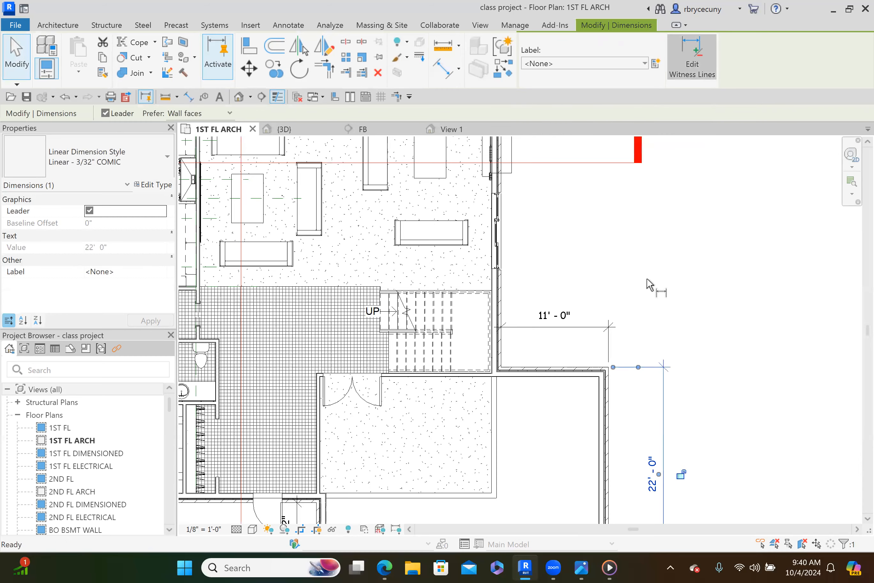
scroll(645, 283, "down", 1)
scroll(646, 284, "down", 2)
scroll(521, 236, "up", 4)
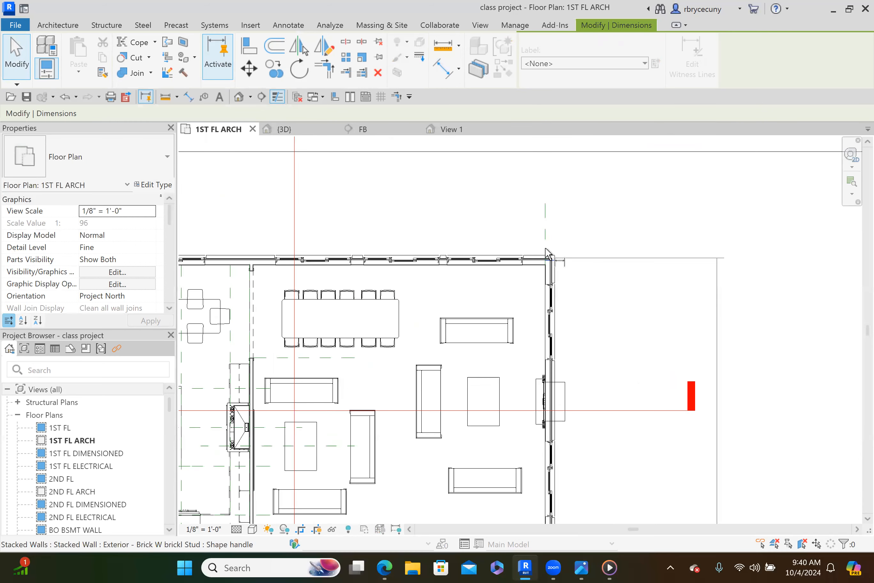
left_click(506, 279)
scroll(505, 279, "down", 3)
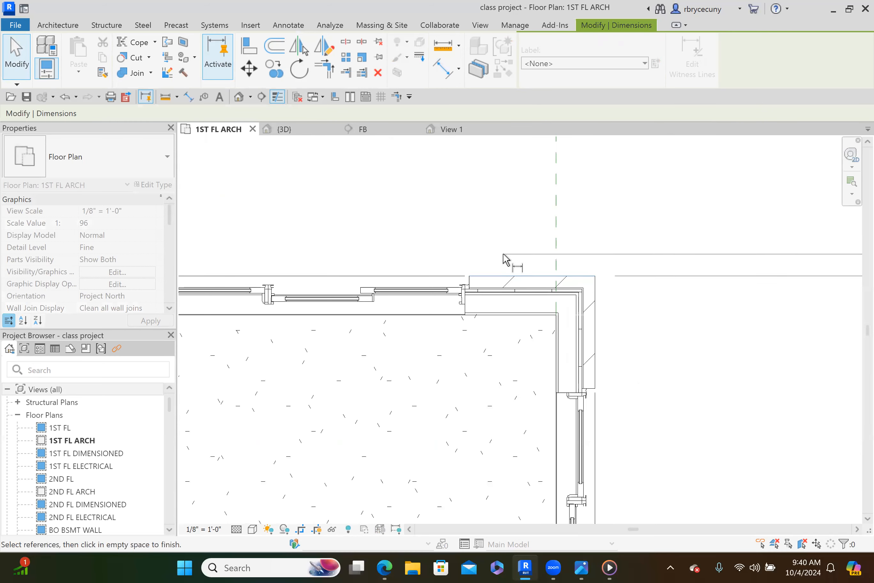
scroll(504, 254, "down", 3)
left_click(588, 173)
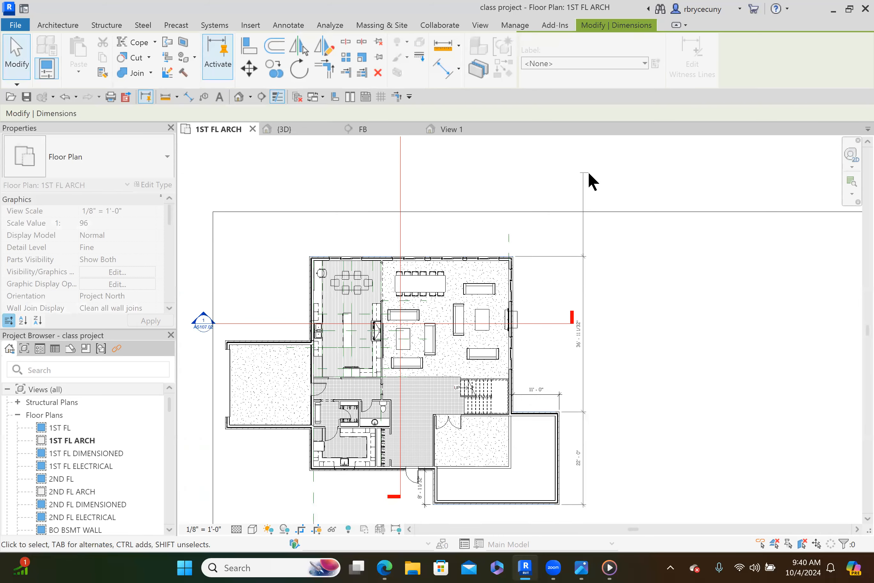
Step: Set the distance from the house's rear wall to the enlarged room's rear wall to 34' by moving the room's rear wall, unjoining conflicting elements
scroll(588, 346, "up", 5)
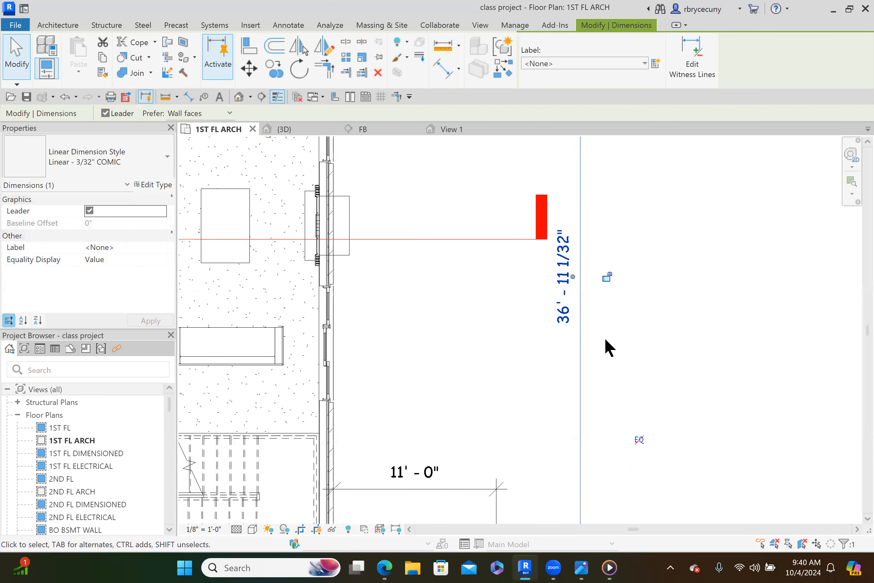
left_click(606, 349)
middle_click_drag(605, 345, 639, 211)
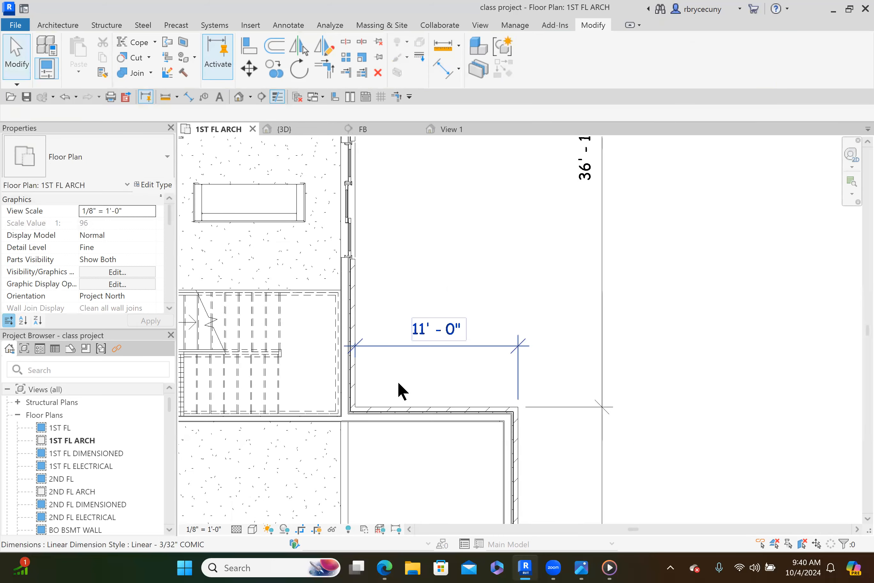
left_click(415, 423)
scroll(541, 275, "down", 3)
middle_click_drag(556, 375, 501, 191)
scroll(472, 462, "up", 3)
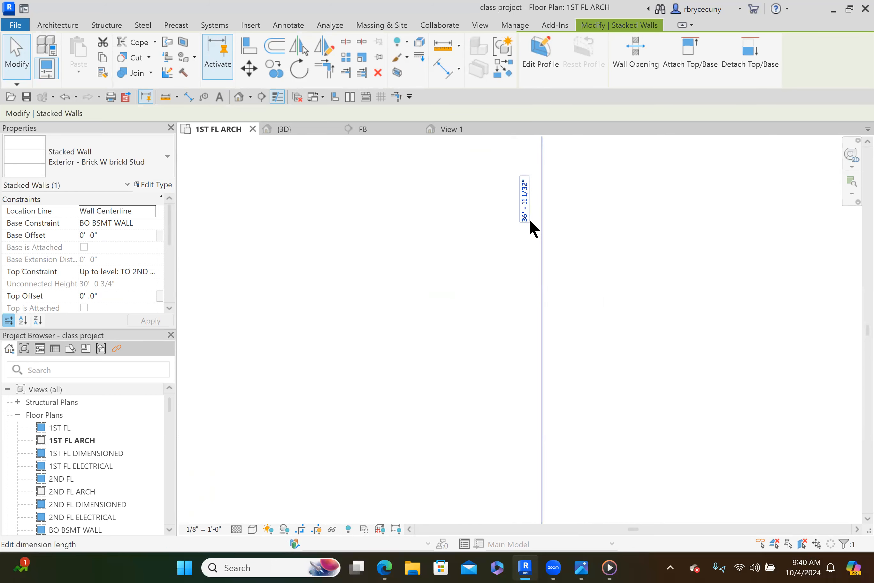
left_click(524, 198)
type("34")
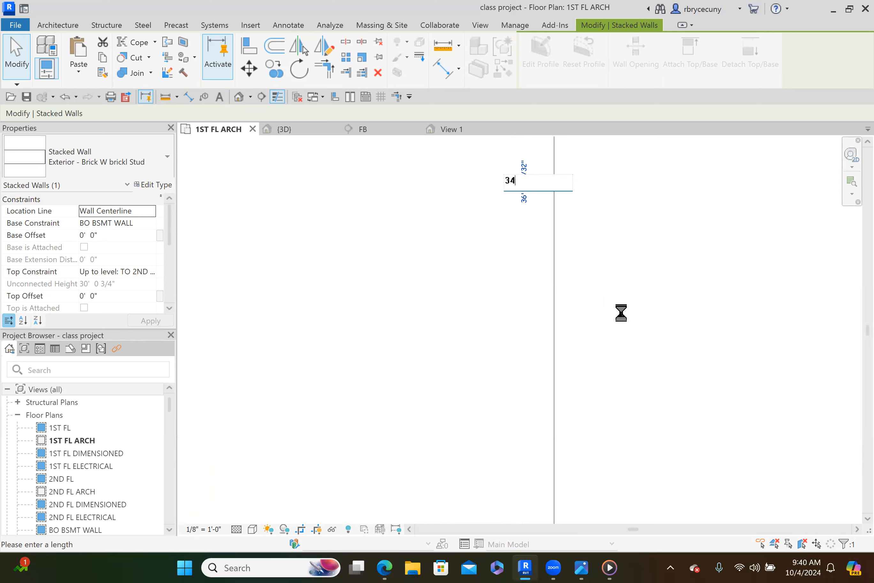
key("Return")
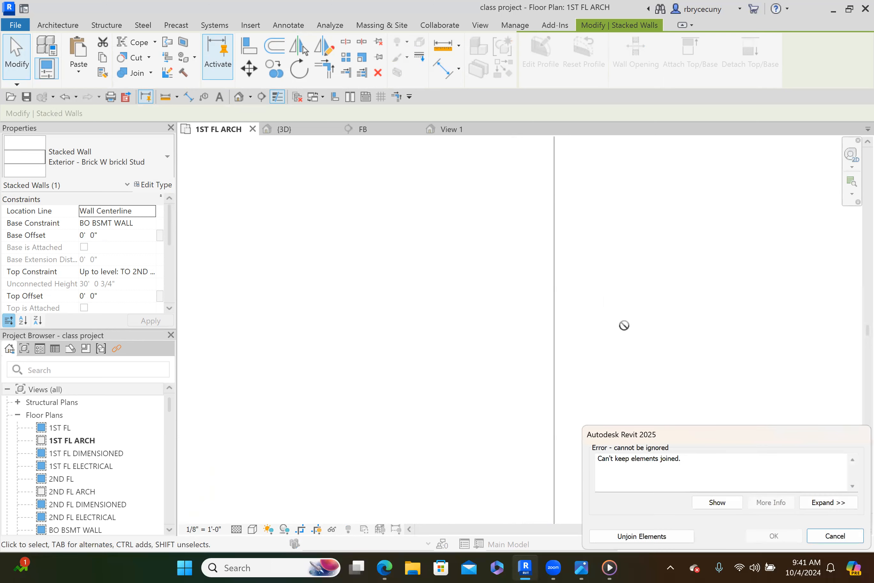
left_click(641, 536)
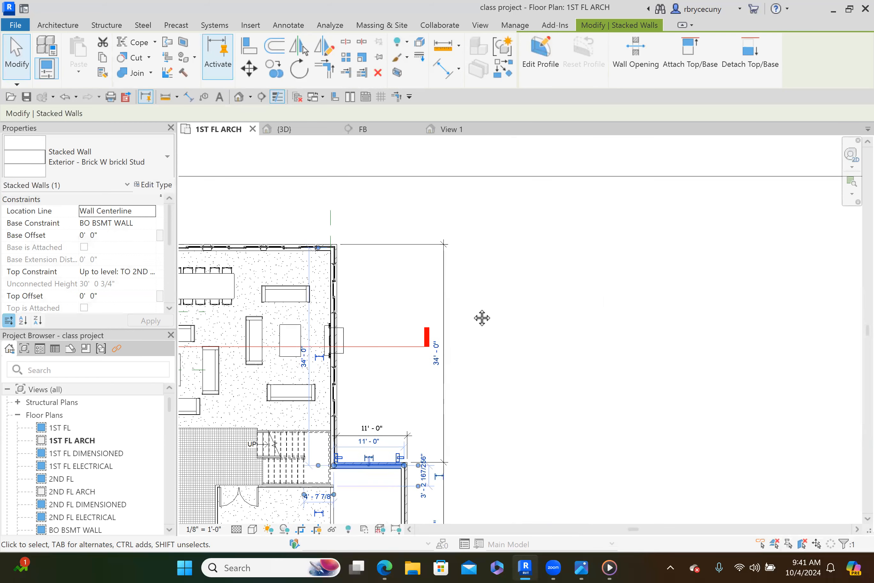
mouse_move(518, 256)
middle_mouse_down()
mouse_move(527, 326)
mouse_move(478, 277)
middle_mouse_up()
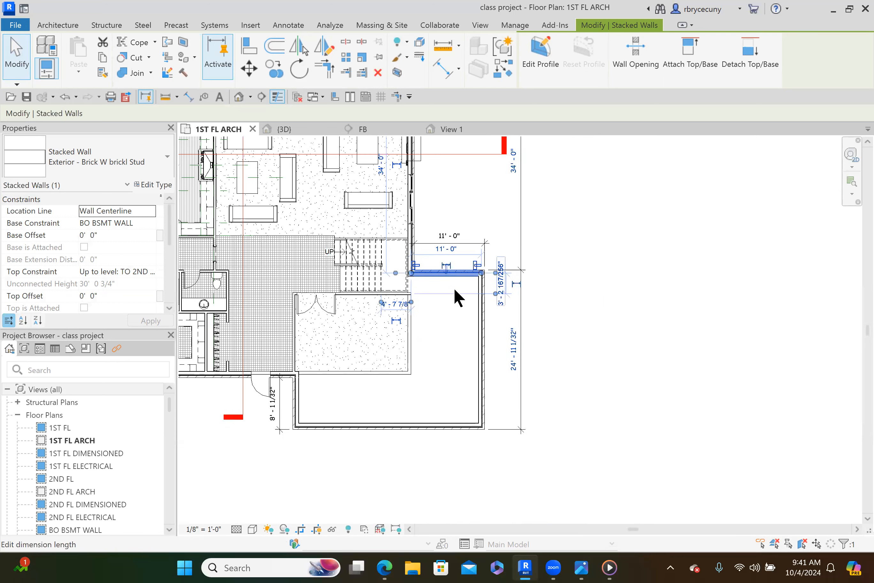
scroll(423, 281, "up", 5)
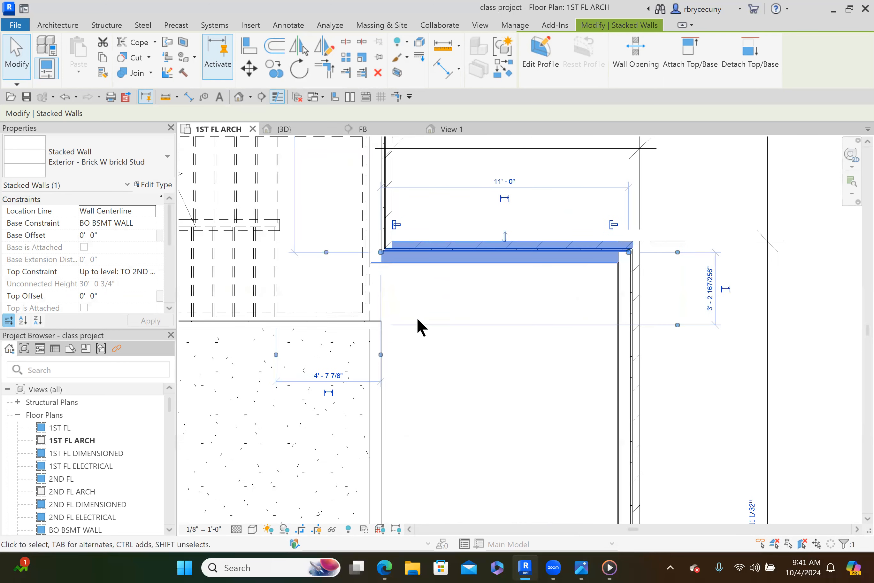
key("Escape")
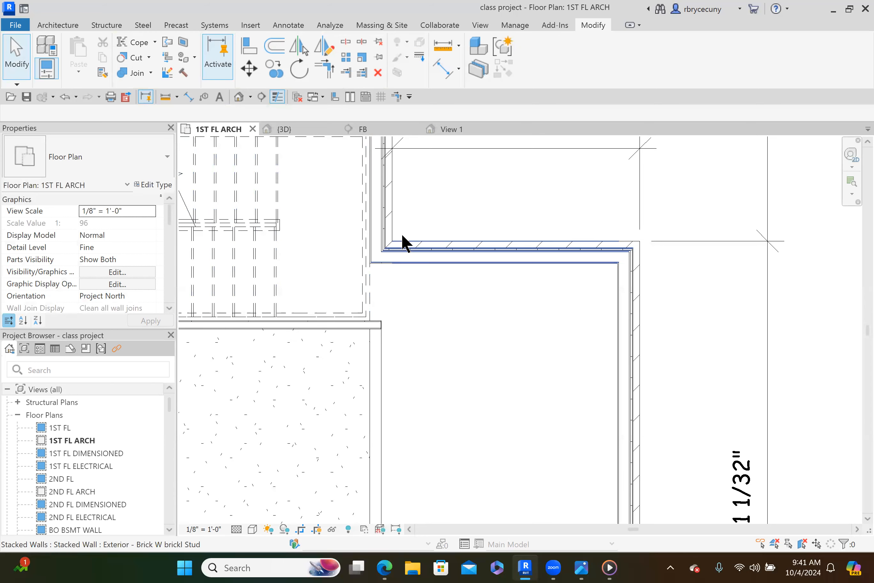
Step: Draw a short Interior - 2X4 wall beside the stair from the exterior wall corner to the room's interior wall, using Finish Face: Exterior
left_click(318, 331)
right_click(318, 331)
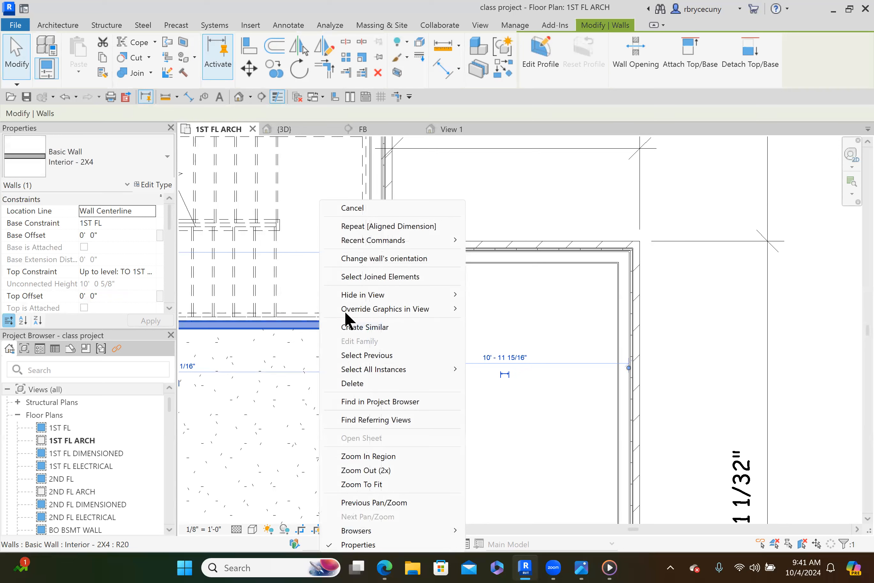
key("Escape")
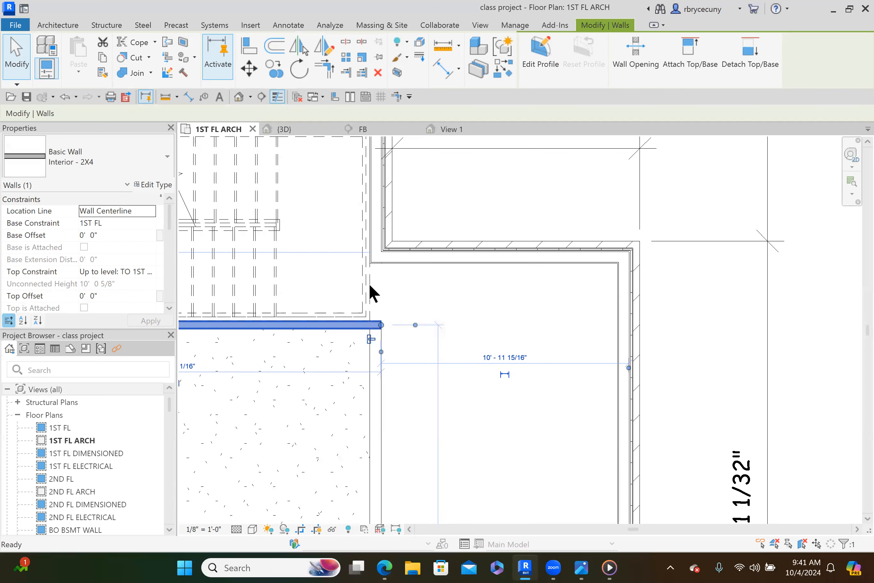
scroll(378, 278, "up", 3)
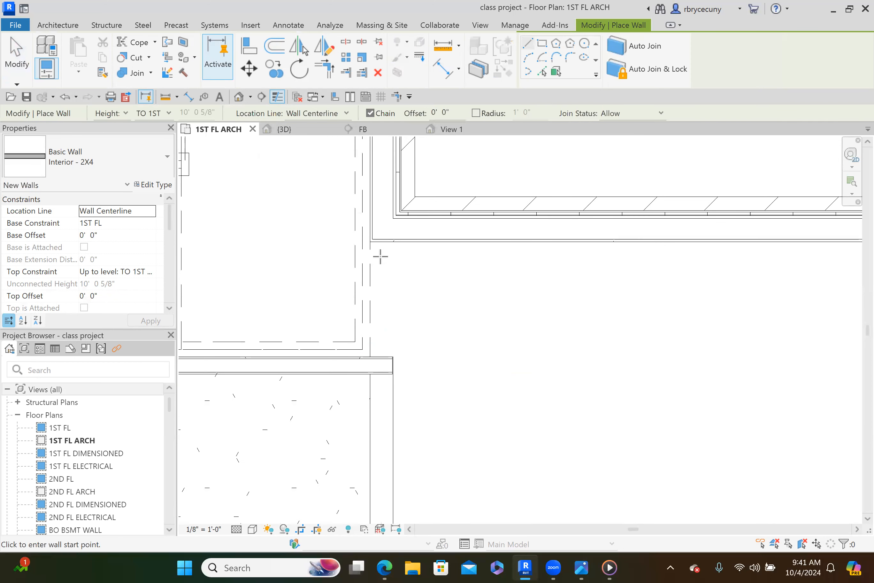
left_click(309, 113)
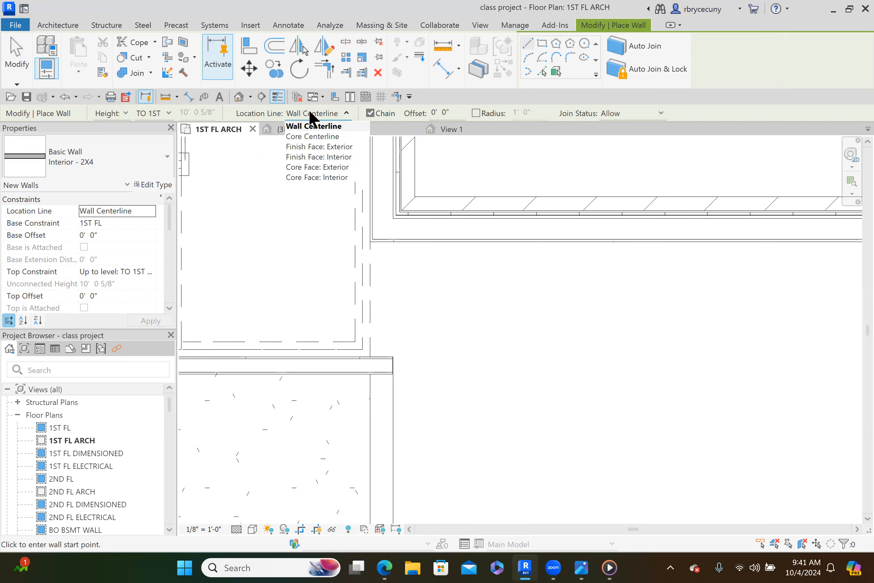
left_click(316, 147)
left_click(370, 241)
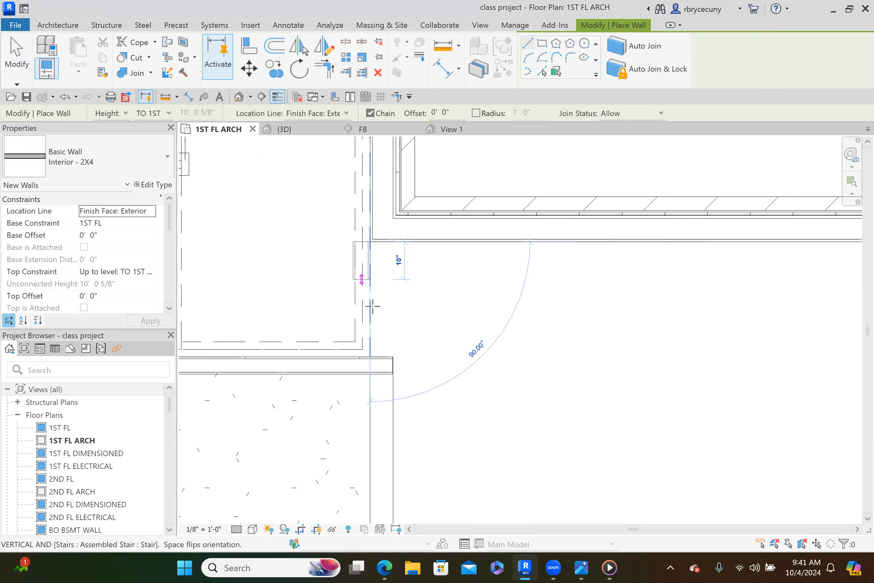
key("space")
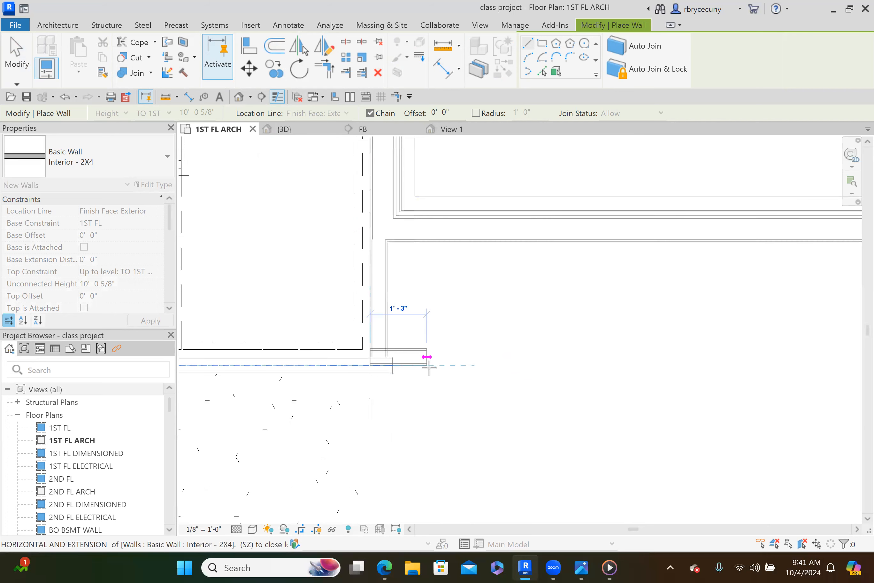
key("Escape")
key("Escape")
Step: Trim the short new interior wall and the double-door room's interior wall beside the stair to a corner
left_click(324, 68)
left_click(286, 372)
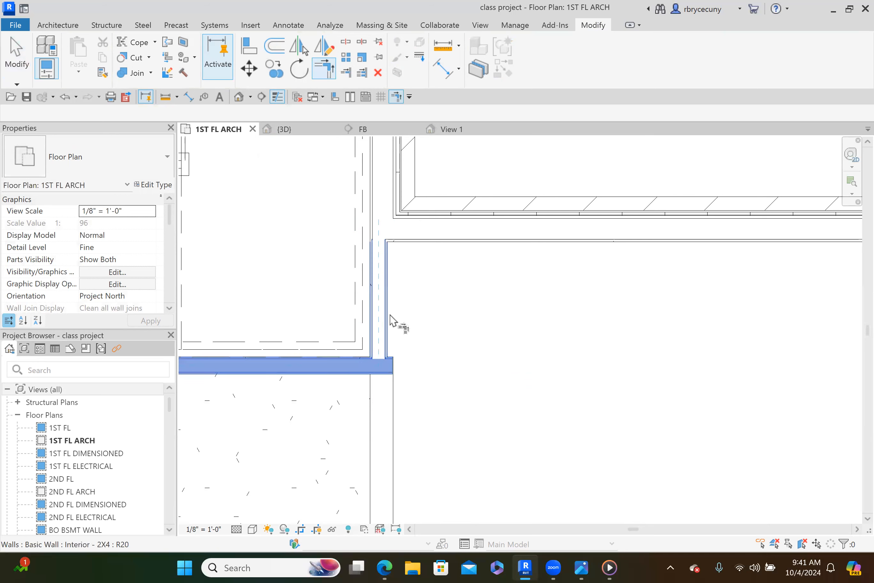
key("Escape")
scroll(503, 404, "up", 2)
middle_click_drag(503, 419, 513, 313)
scroll(516, 313, "down", 1)
key("Escape")
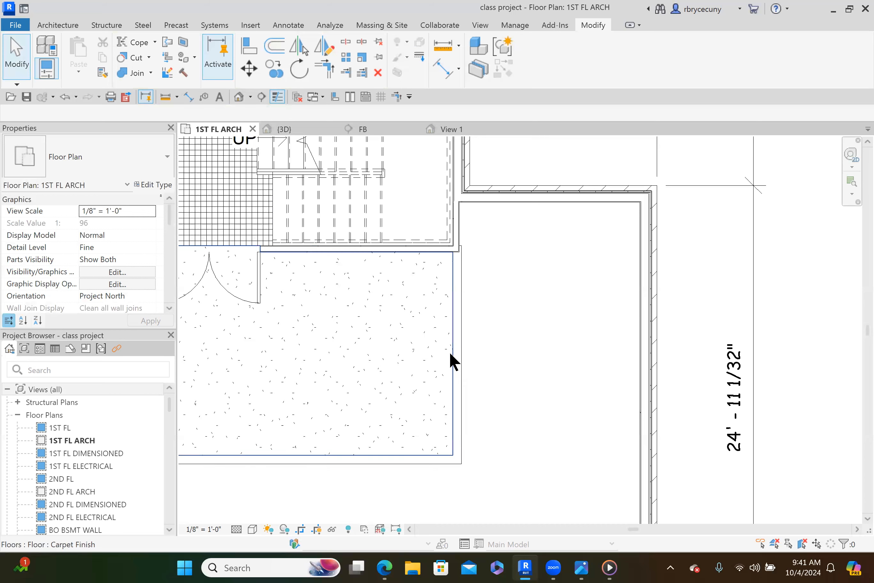
Step: Set the enlarged room's forward projection from the entry wall to 4' by moving its front wall
scroll(450, 352, "down", 2)
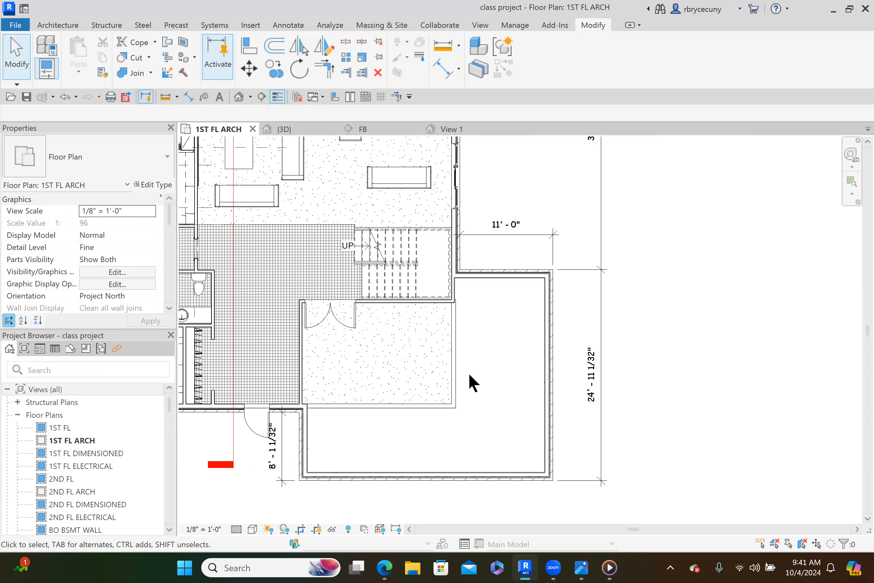
scroll(319, 463, "up", 2)
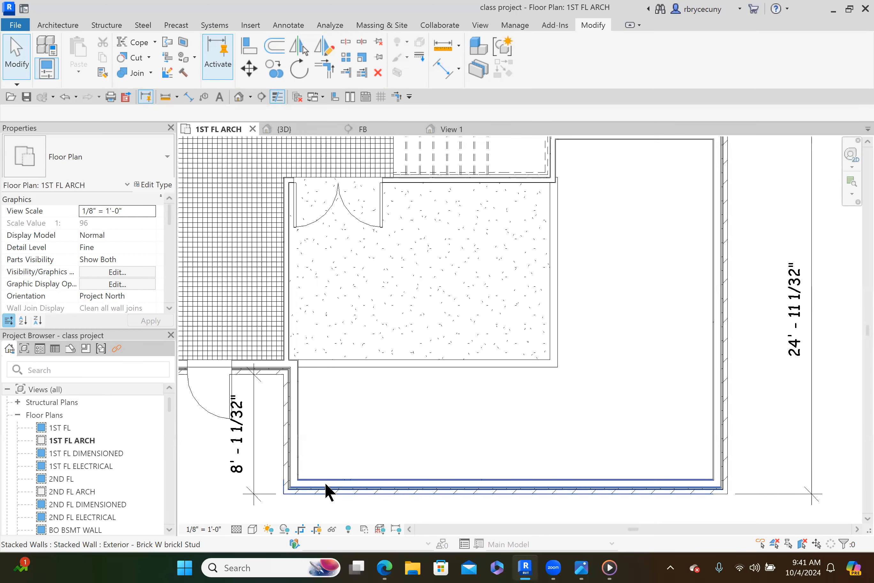
left_click(326, 484)
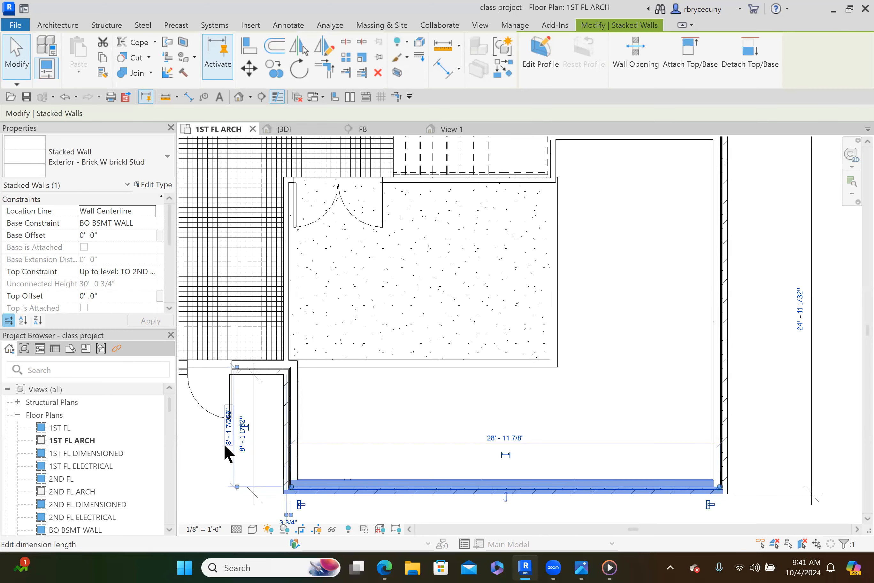
left_click(247, 442)
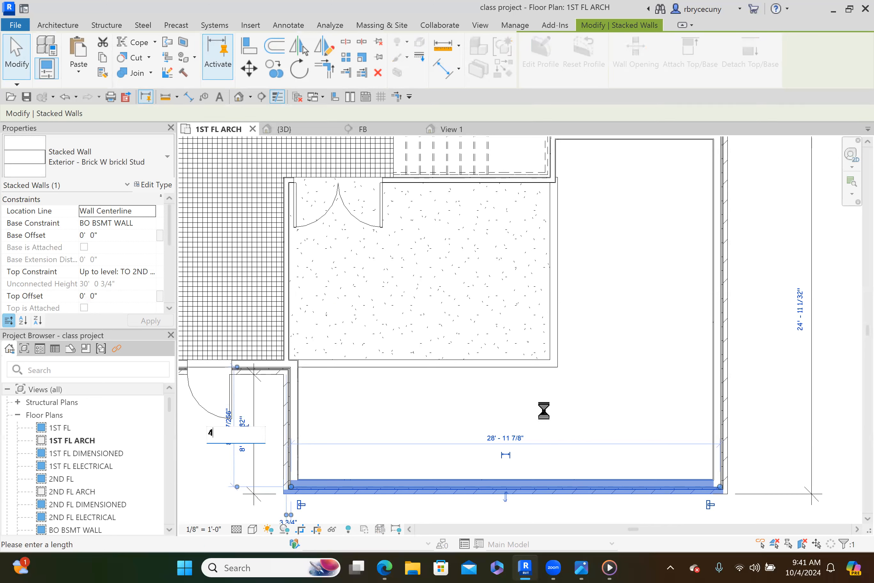
type("4")
key("Return")
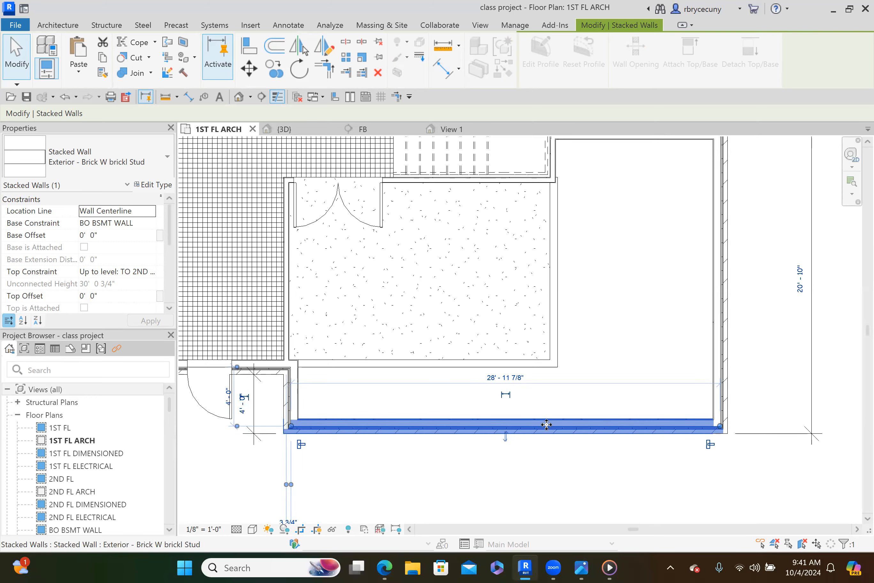
middle_click_drag(611, 429, 530, 459)
scroll(604, 330, "down", 3)
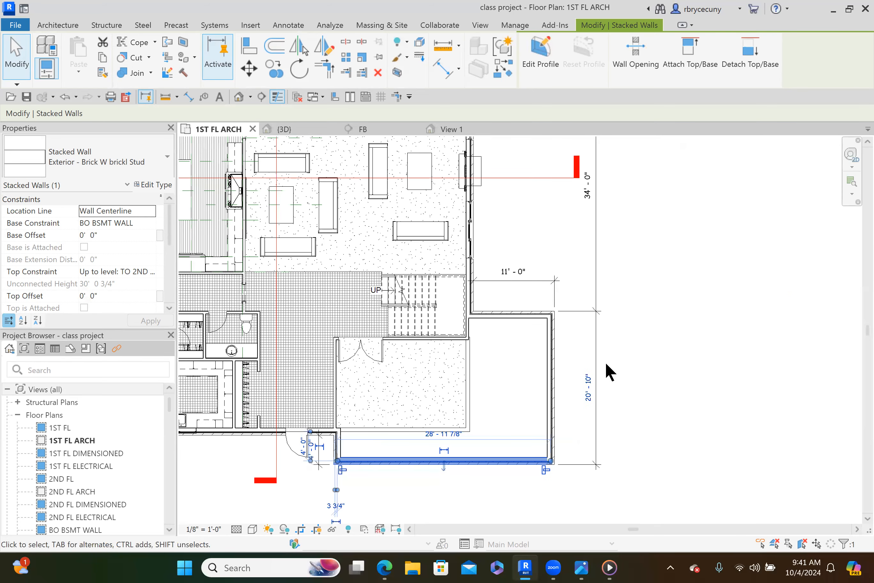
scroll(601, 181, "up", 1)
middle_click_drag(588, 387, 428, 396)
left_click(428, 396)
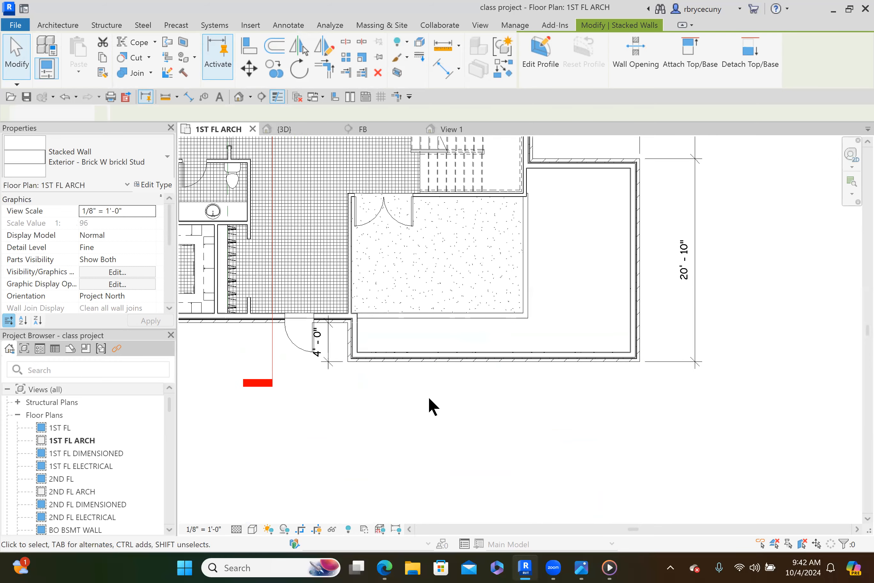
Step: Dimension the enlarged room's overall width between the outer faces of its two side walls, placing the dimension in front of the front wall
scroll(435, 361, "up", 2)
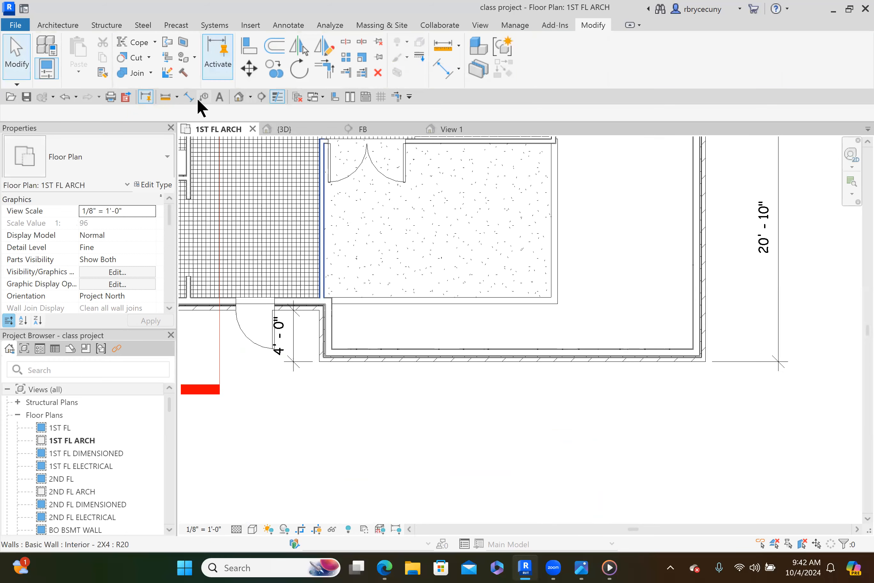
key("d")
key("i")
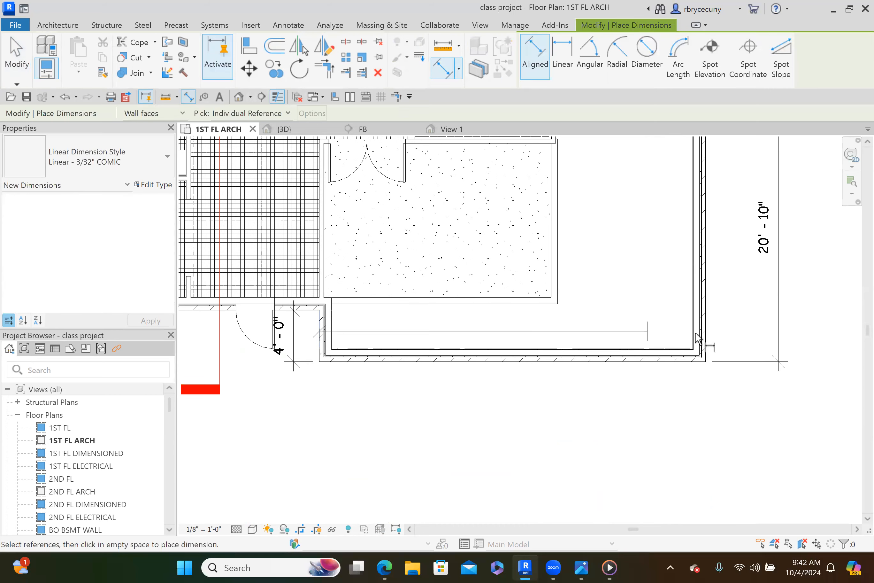
left_click(707, 338)
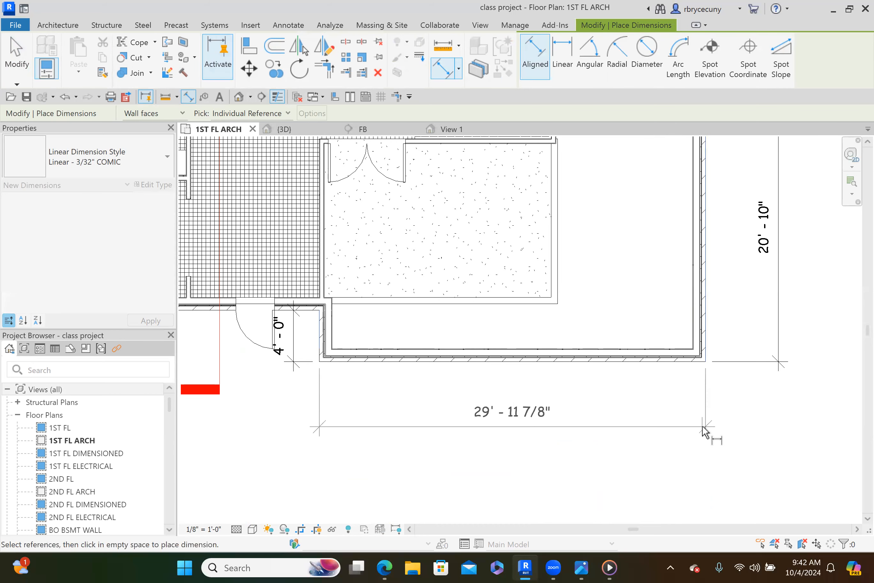
left_click(705, 433)
scroll(707, 436, "down", 4)
scroll(673, 256, "up", 3)
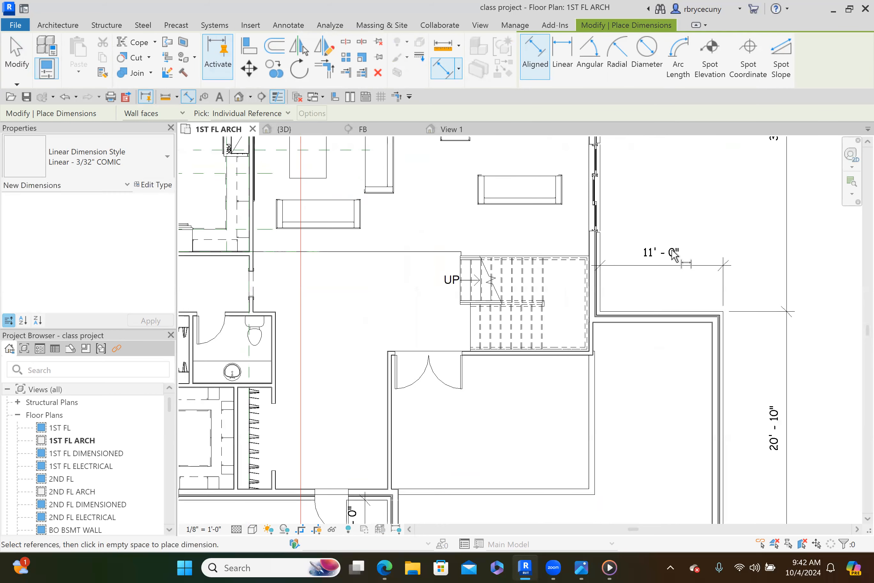
scroll(650, 242, "down", 5)
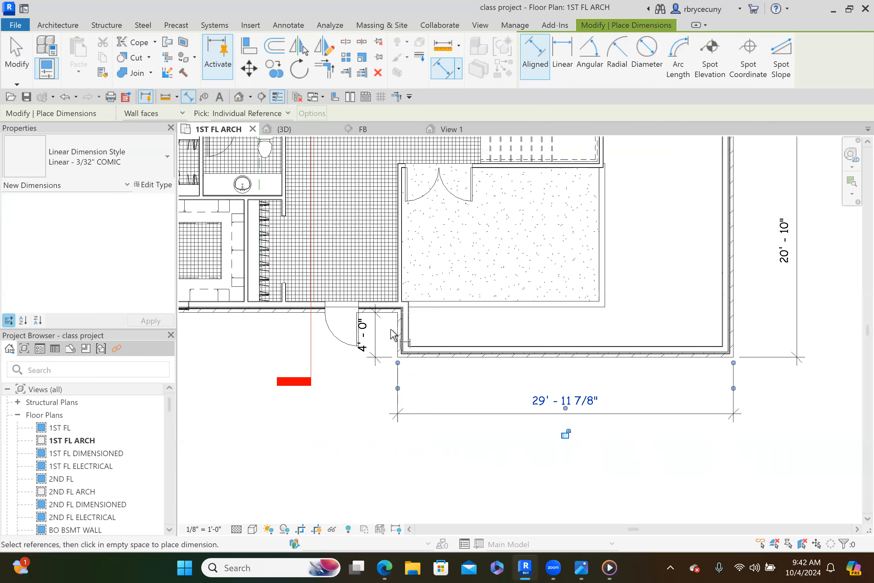
Step: Align the inner face of the enlarged room's short exterior wall beside the entry door with the room-side face of the interior 2X4 wall
scroll(391, 333, "up", 2)
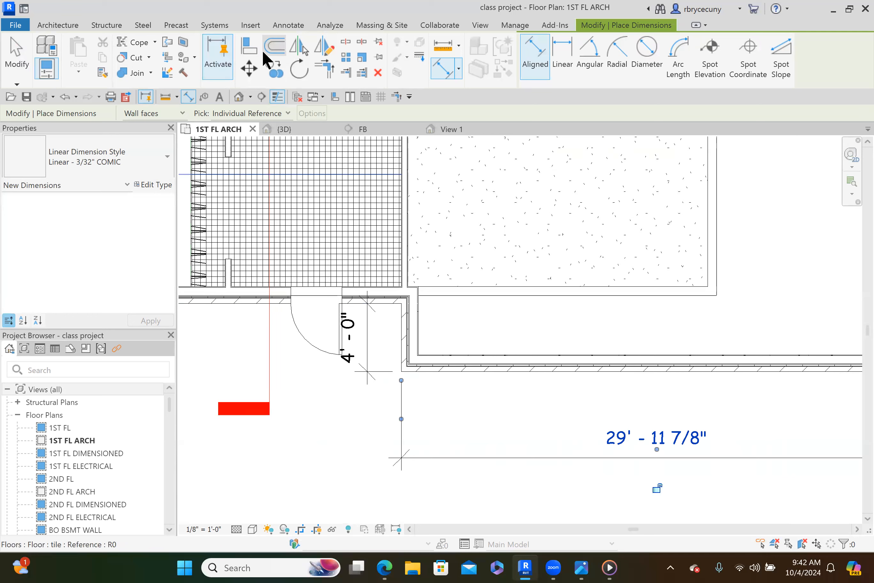
left_click(248, 46)
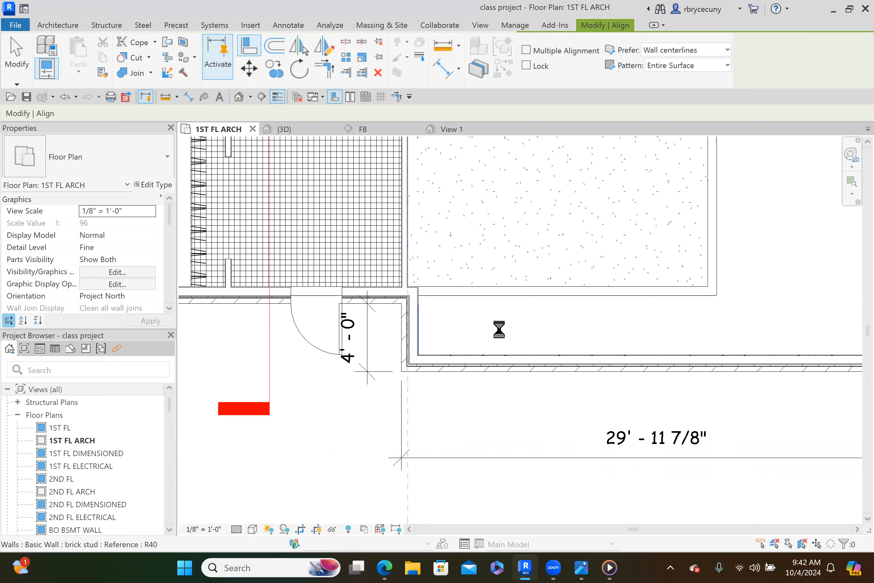
left_click(502, 336)
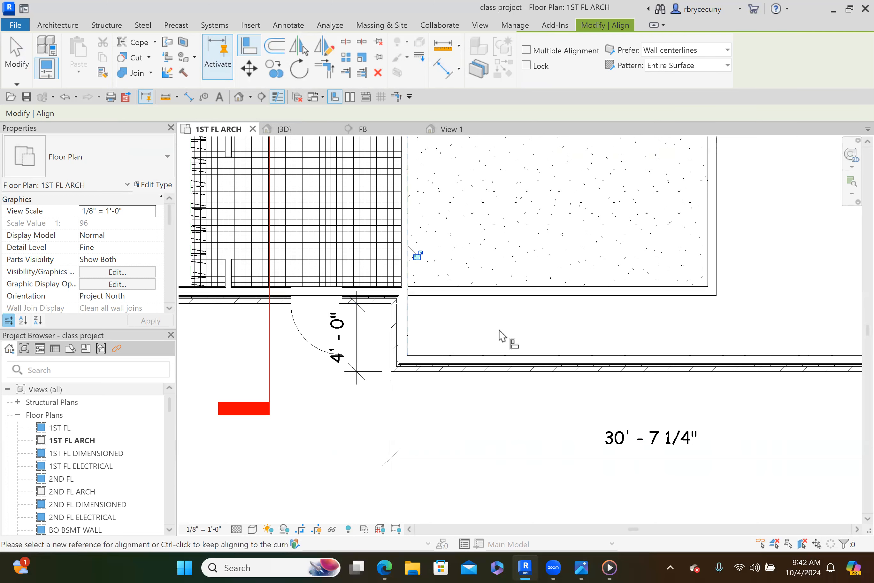
middle_click_drag(503, 341, 456, 353)
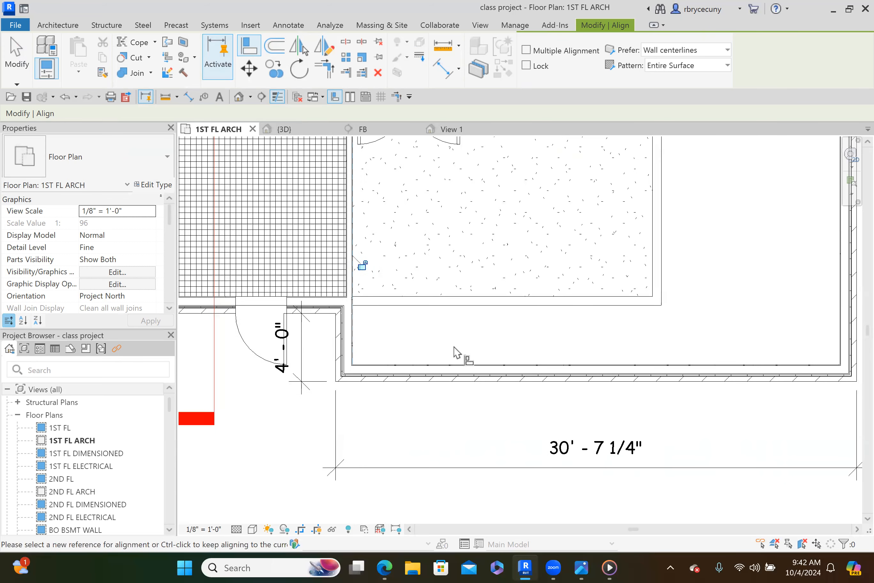
key("Escape")
key("Escape")
Step: Set the enlarged room's overall width to 30' 8" by moving the short exterior wall beside the entry door
left_click(353, 345)
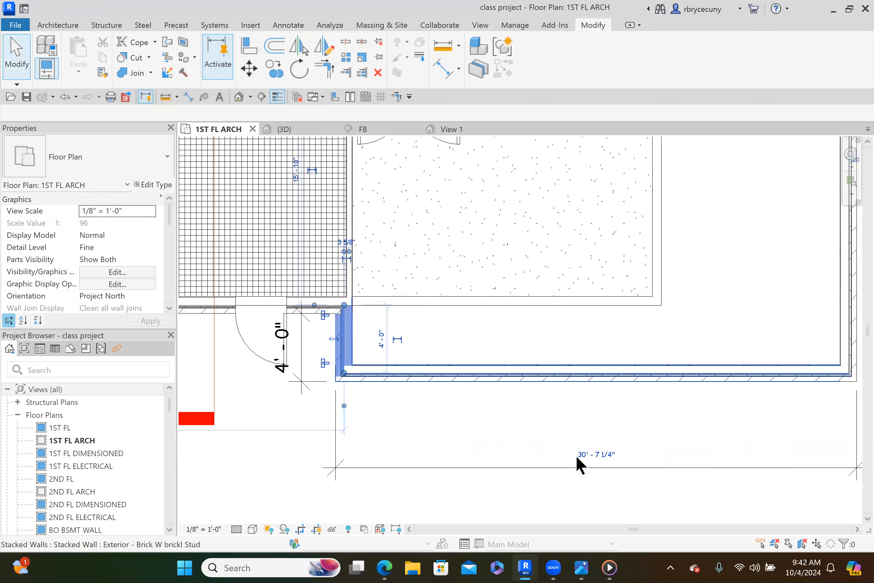
left_click(598, 450)
left_click_drag(613, 447, 596, 447)
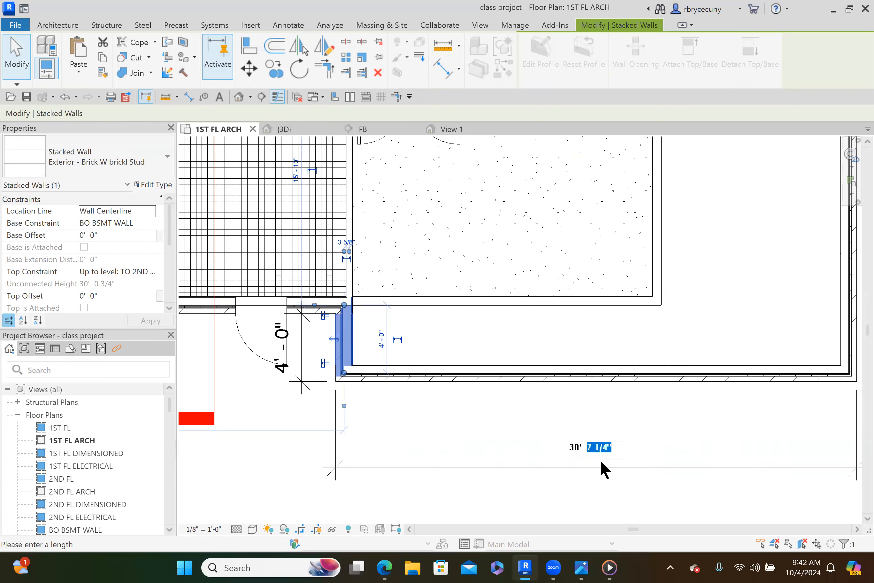
type("8\"")
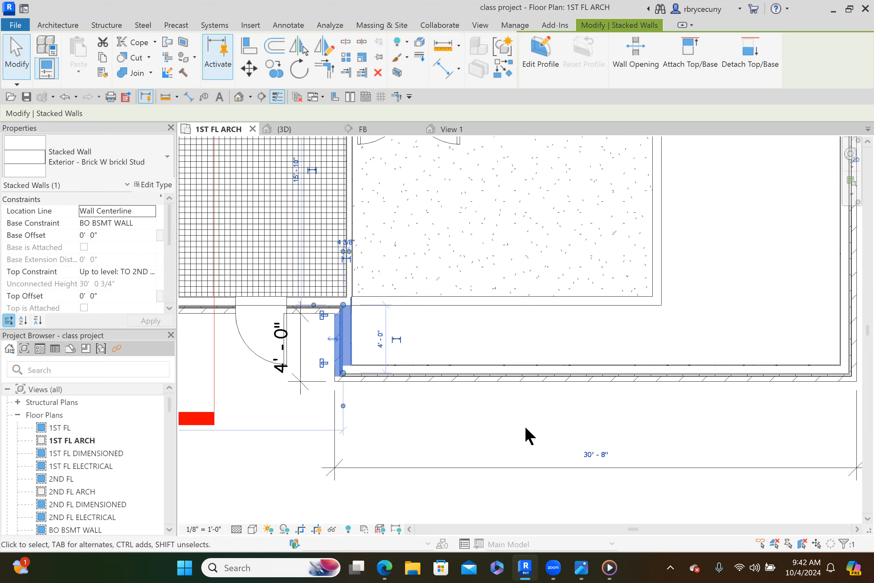
Step: Align the double-door room's interior 2X4 wall with the inner face of the short exterior wall beside the entry door
scroll(362, 268, "up", 4)
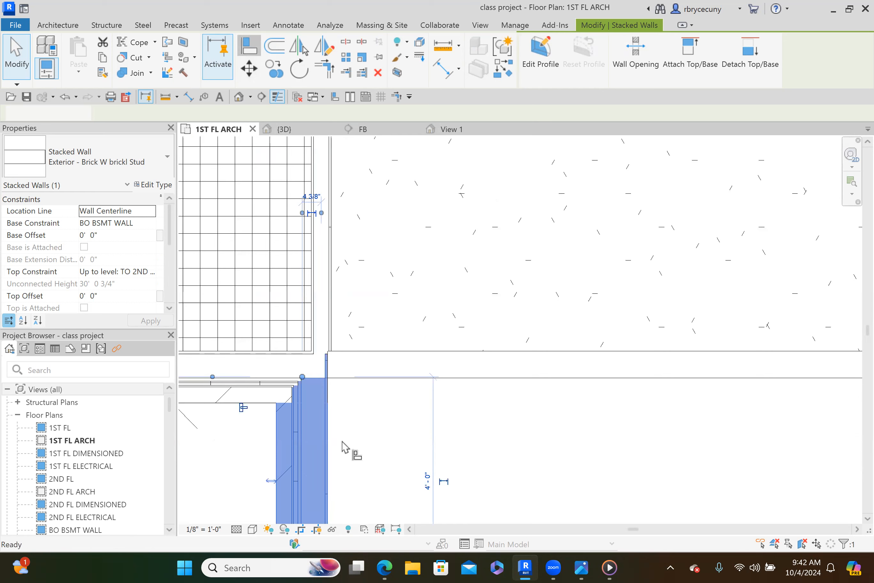
key("a")
key("l")
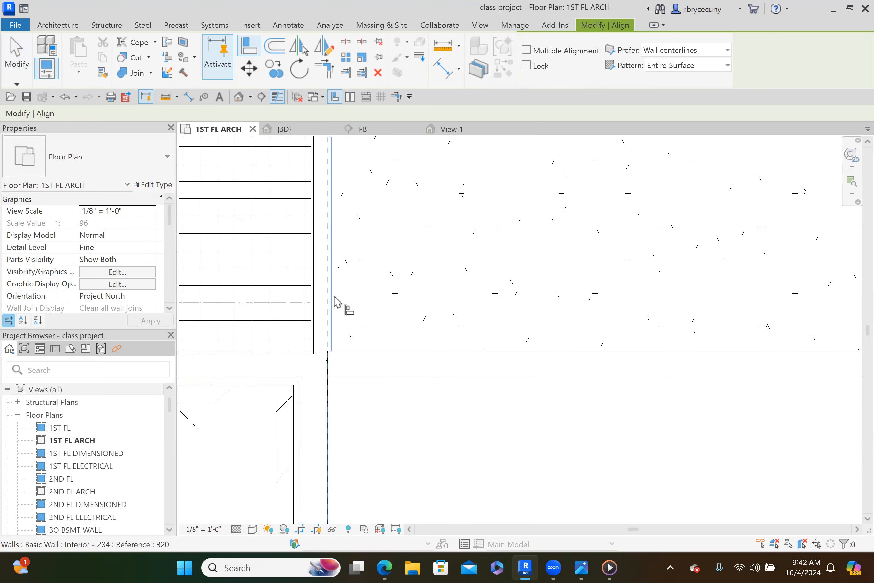
left_click(382, 342)
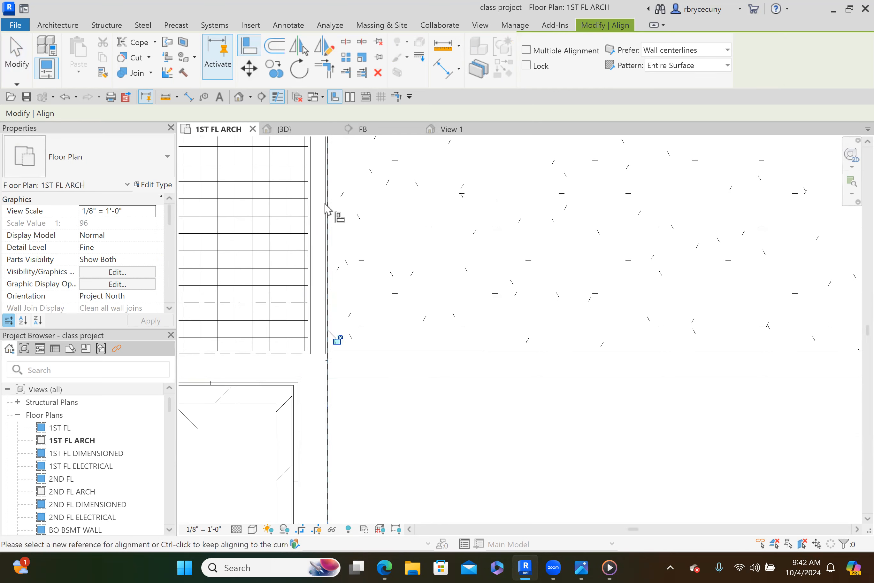
scroll(354, 419, "down", 3)
scroll(353, 419, "down", 3)
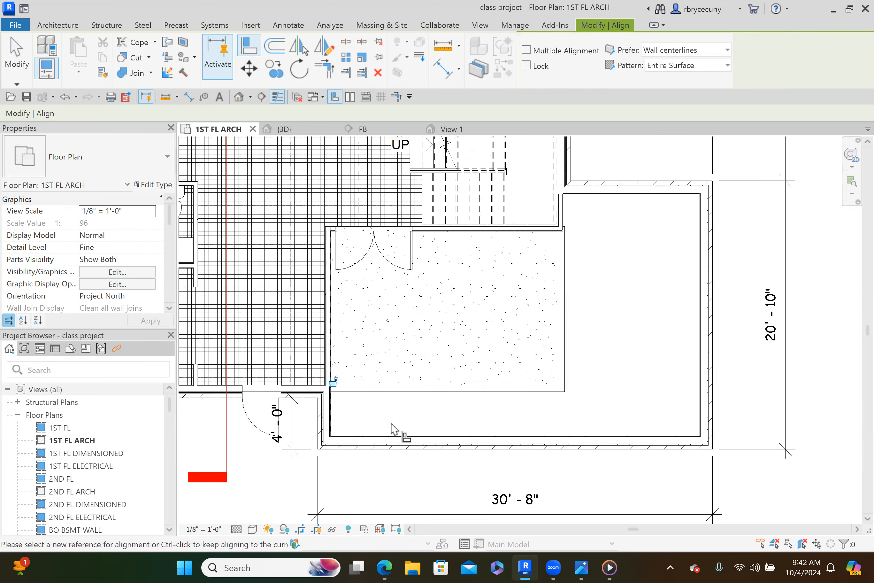
key("Escape")
key("Escape")
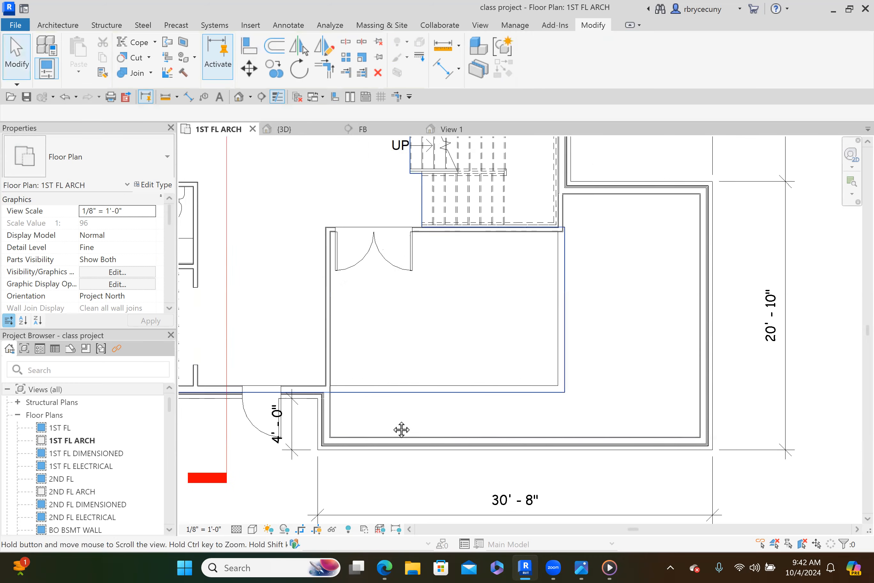
Step: Set the enlarged room's sideways projection beyond the house's side wall to 6' by moving its outer side wall
middle_click_drag(402, 430, 329, 487)
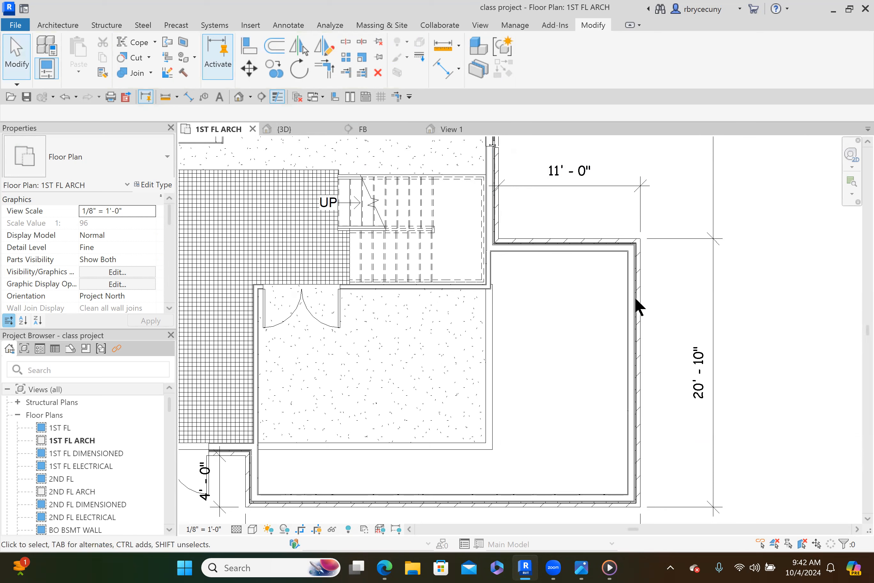
left_click(638, 319)
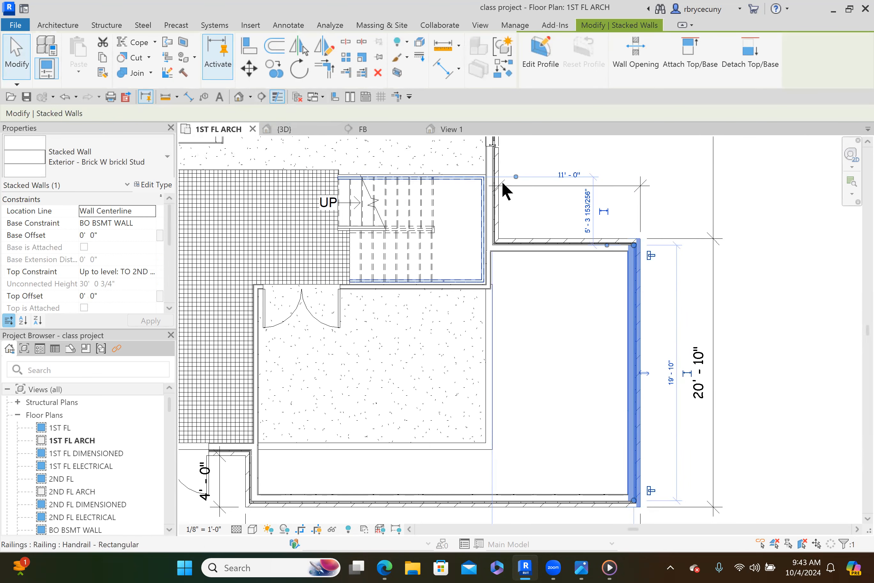
left_click(566, 174)
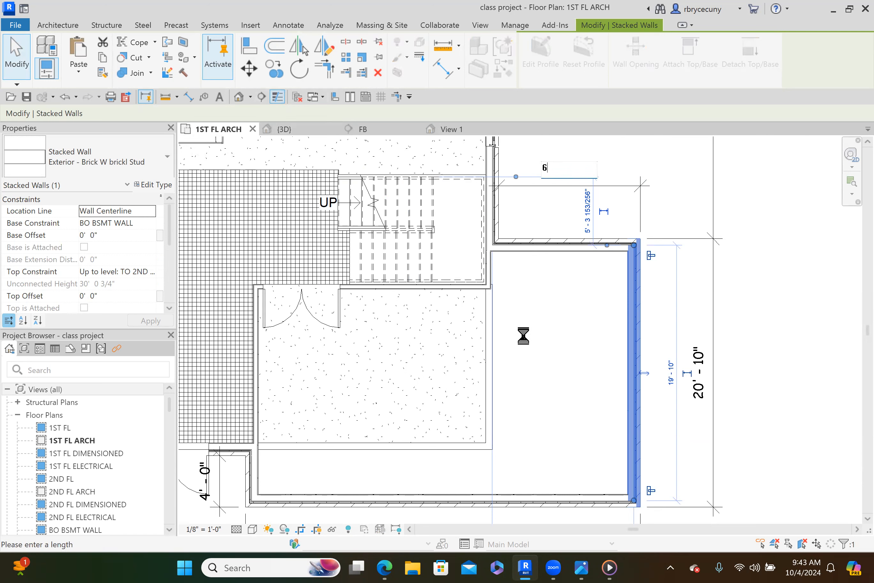
key("Return")
key("Escape")
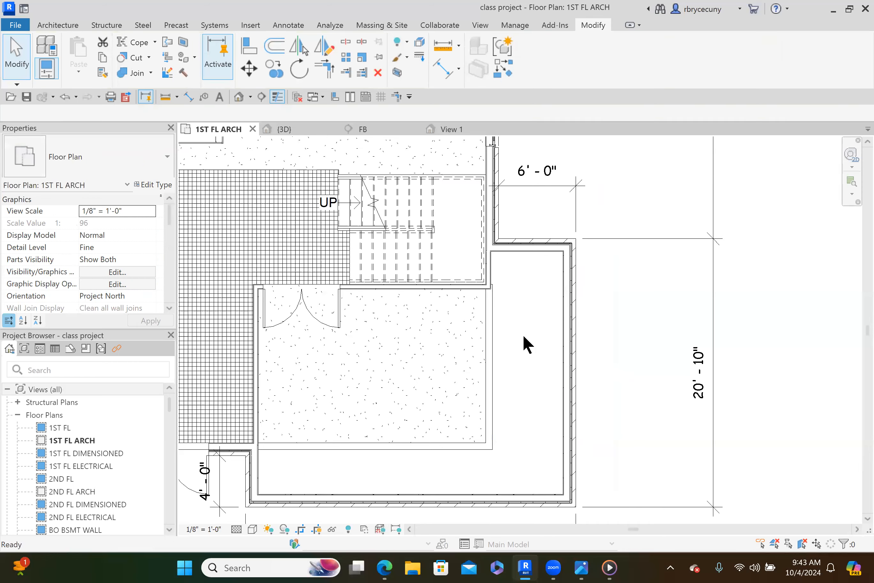
scroll(520, 354, "down", 2)
middle_click_drag(520, 354, 571, 264)
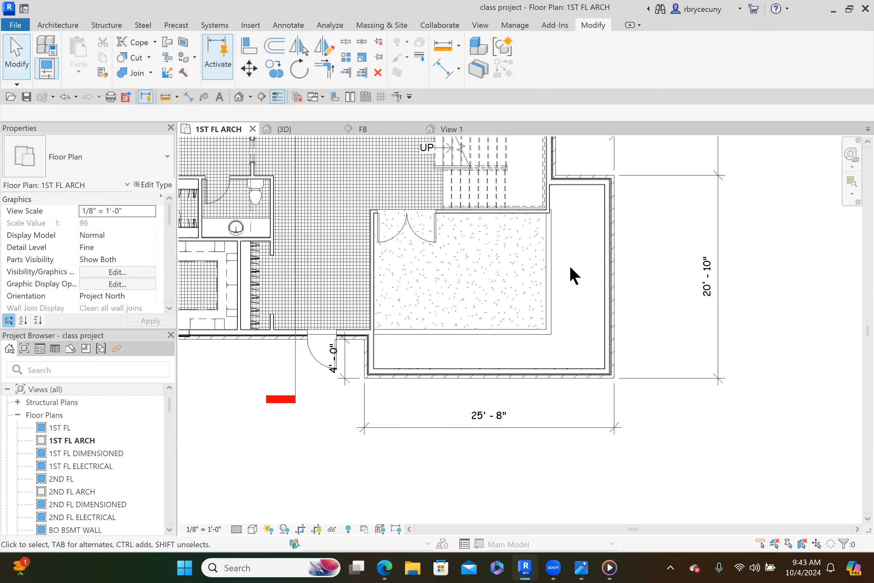
Step: Display the plan in Consistent Colors to examine the floor coverage in the enlarged room, and return it to Hidden Line
left_click(252, 528)
left_click(272, 493)
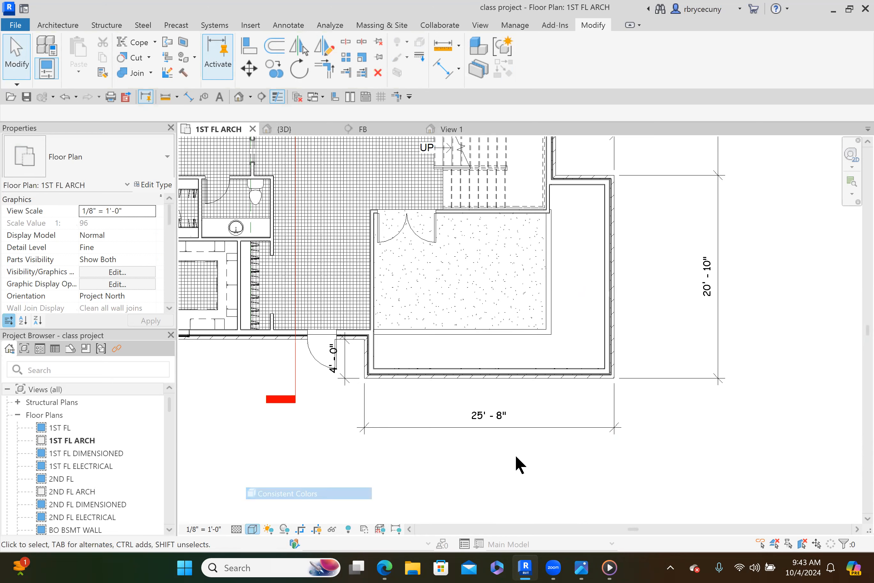
scroll(561, 305, "up", 3)
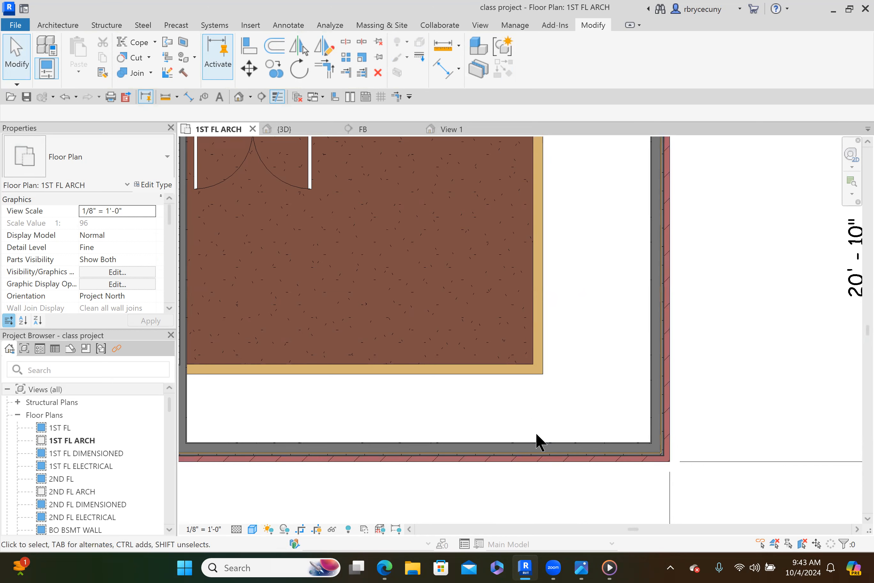
scroll(553, 420, "down", 3)
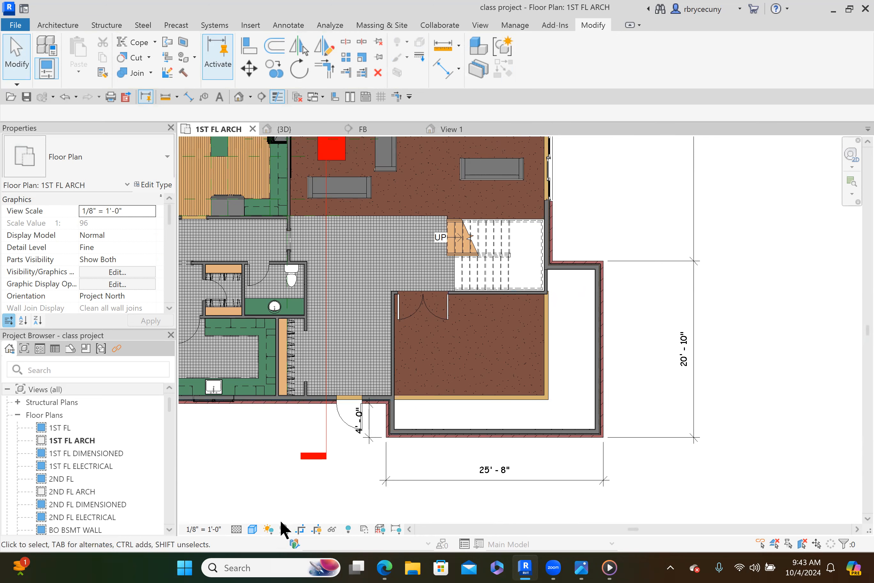
left_click(247, 527)
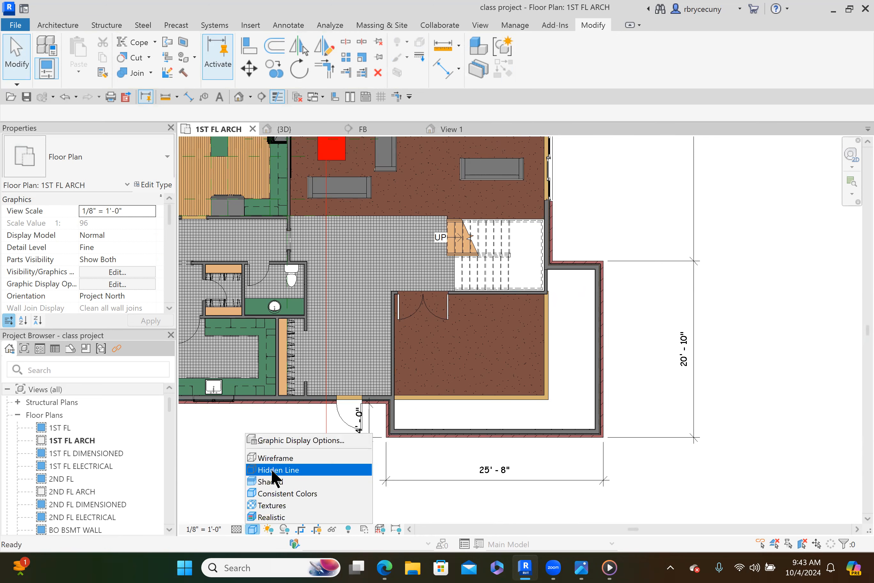
left_click(271, 468)
Step: Edit the boundary of the 3/4" PLY floor and sketch a boundary line along the enlarged room's rear wall to its outer corner
left_click(558, 355)
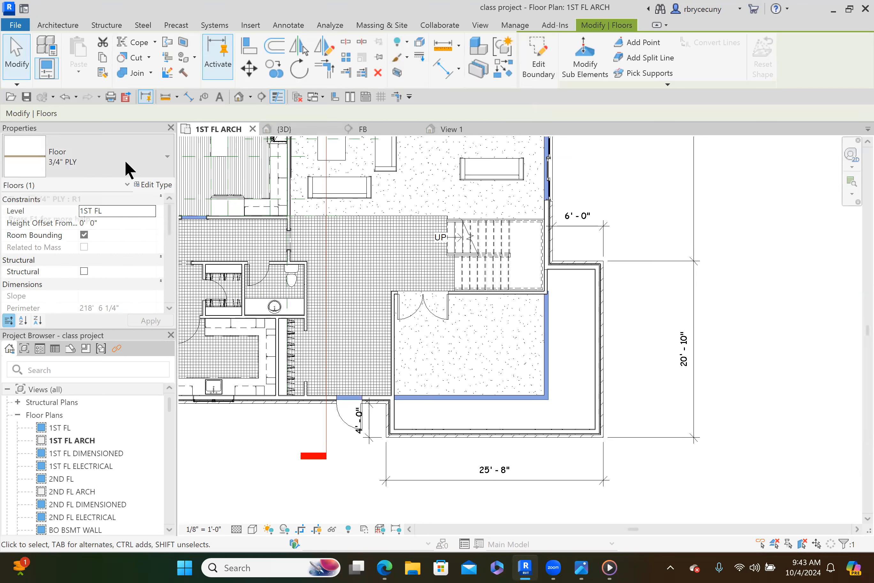
left_click(537, 55)
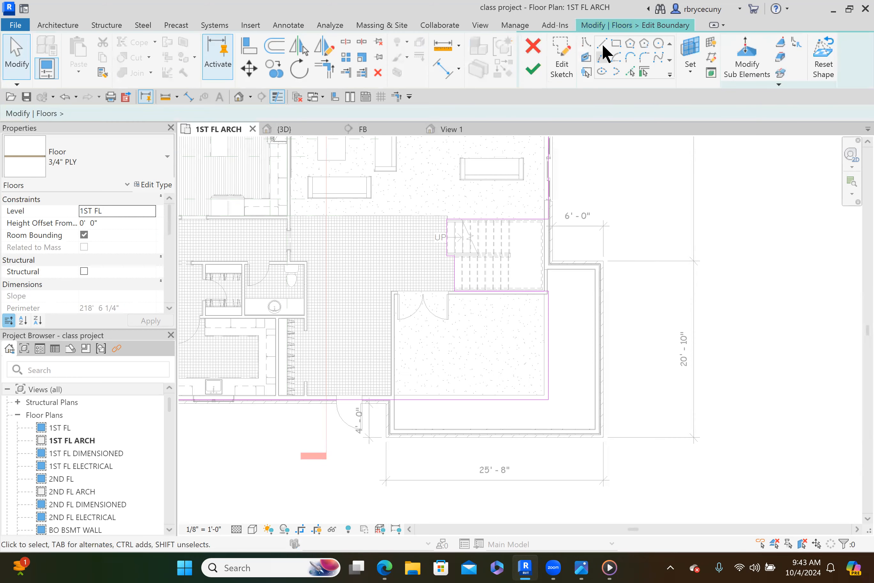
left_click(602, 44)
scroll(553, 269, "up", 5)
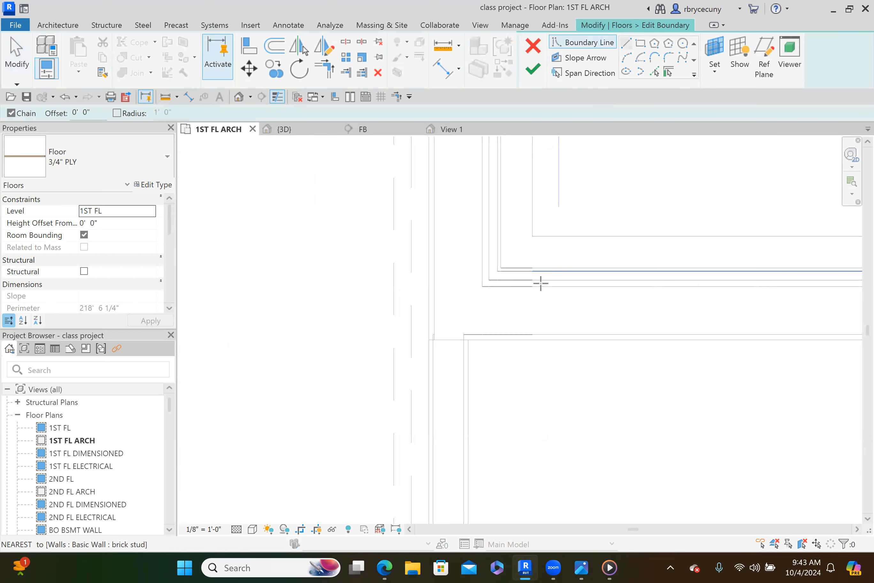
left_click(545, 286)
scroll(545, 287, "down", 3)
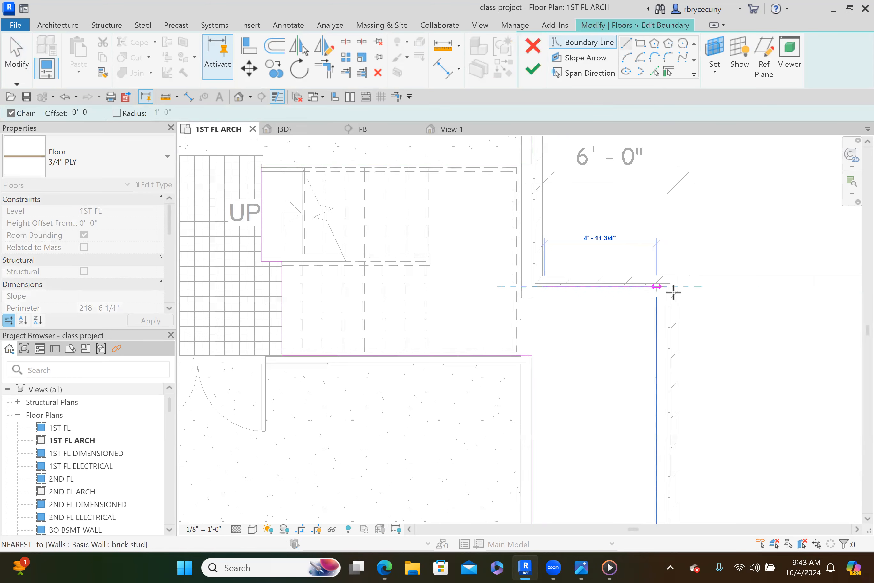
scroll(674, 292, "up", 3)
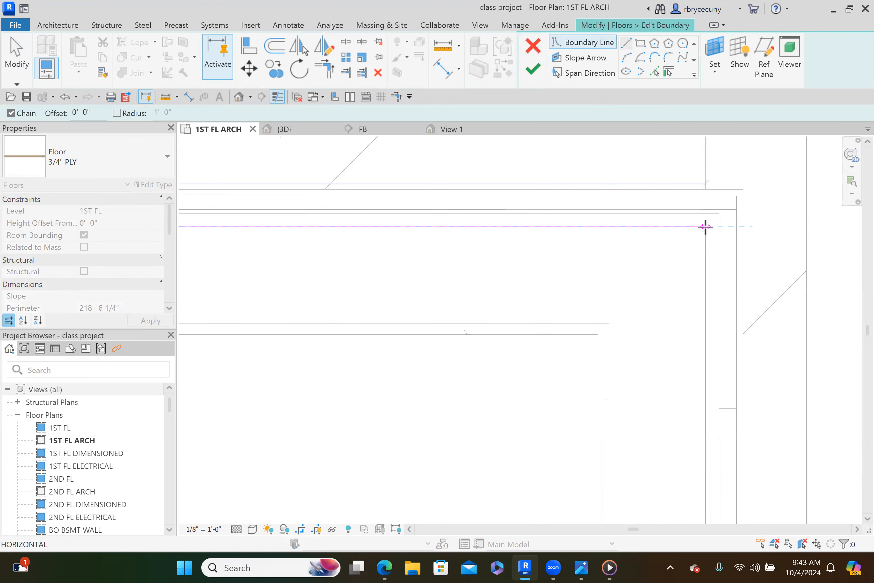
left_click(705, 226)
Step: Sketch the floor boundary line along the enlarged room's outer side wall to its front corner
scroll(697, 259, "up", 2)
scroll(695, 348, "up", 2)
middle_click_drag(695, 347, 702, 453)
left_click(701, 463)
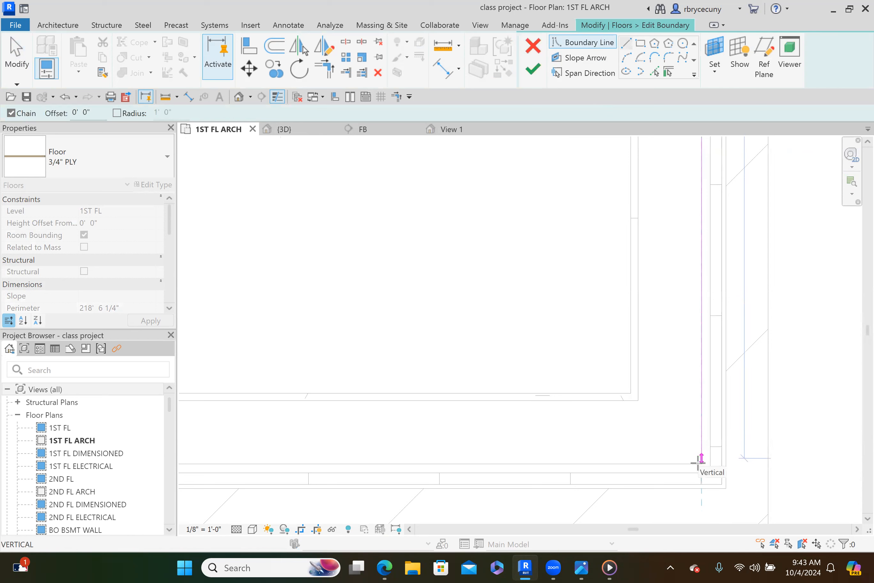
scroll(693, 460, "up", 4)
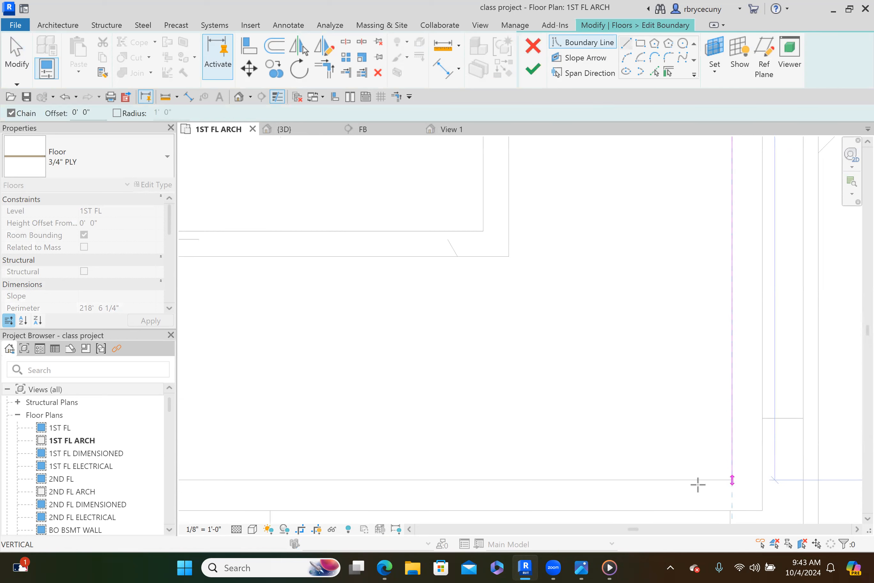
Step: Continue the floor boundary along the room's front wall and back along the short wall beside the entry door to the old front boundary
scroll(699, 455, "down", 3)
middle_click_drag(423, 471, 807, 470)
scroll(451, 447, "up", 2)
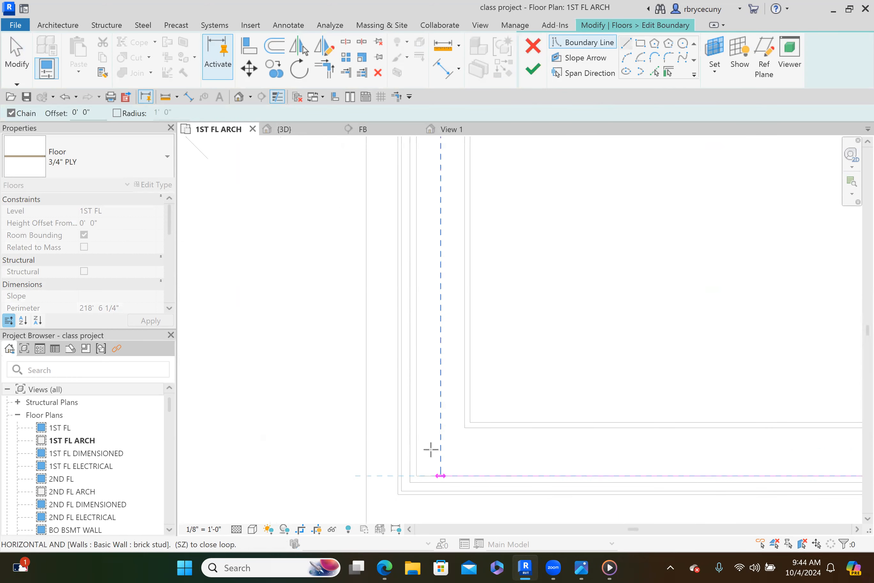
scroll(418, 476, "up", 1)
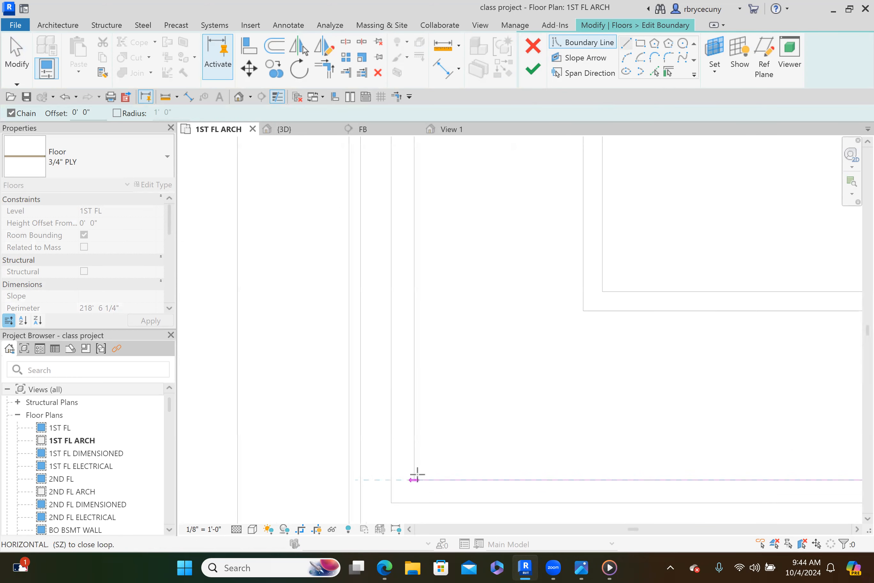
scroll(417, 476, "up", 1)
left_click(417, 477)
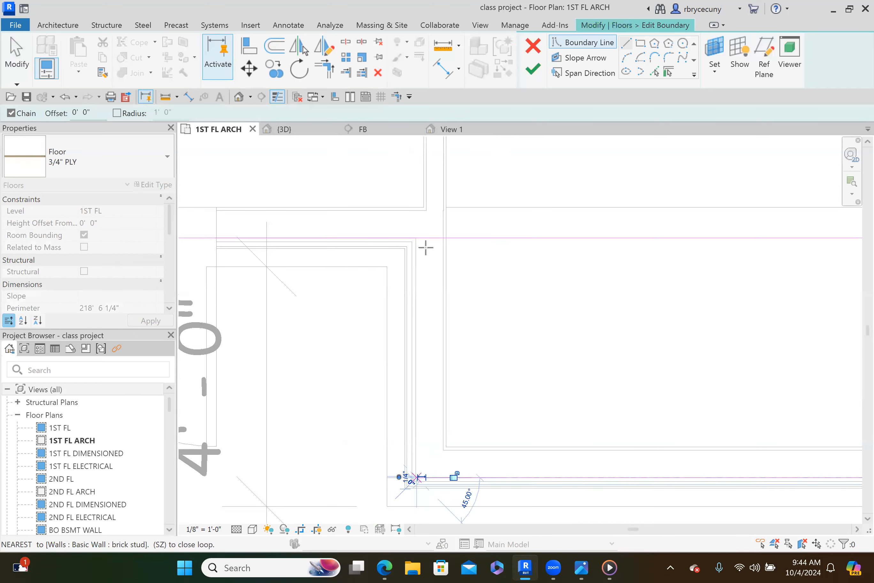
left_click(416, 237)
key("Escape")
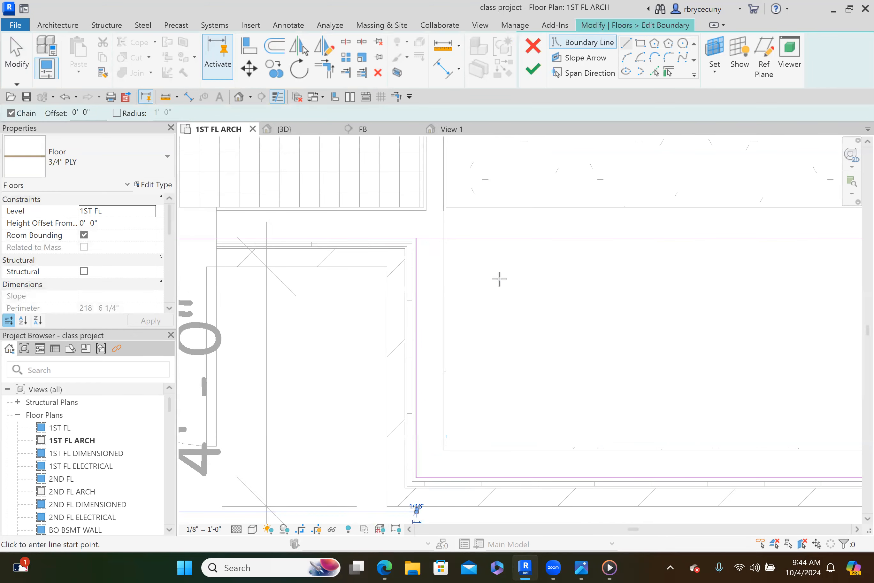
key("Escape")
Step: Select the old front boundary line of the floor sketch and temporarily isolate its category in the plan
scroll(523, 312, "down", 2)
scroll(525, 308, "down", 1)
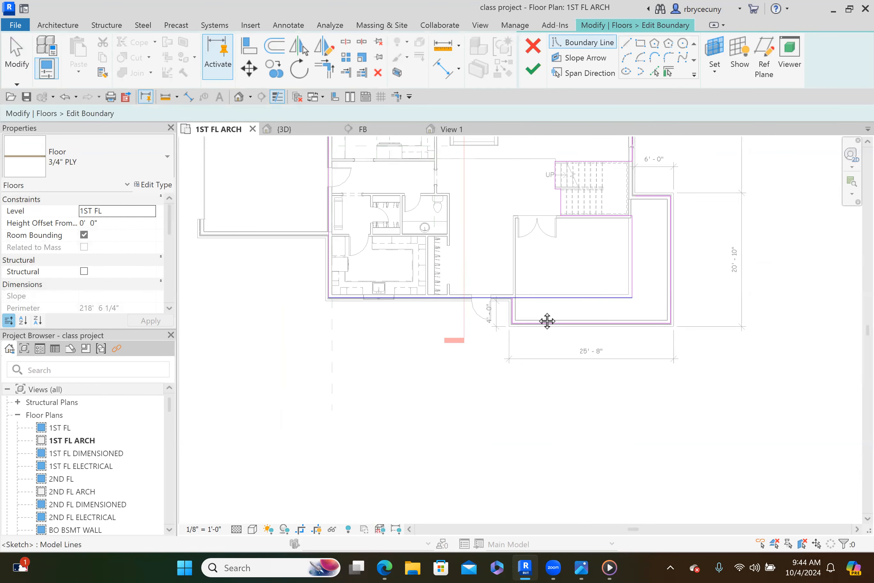
middle_click_drag(548, 320, 494, 332)
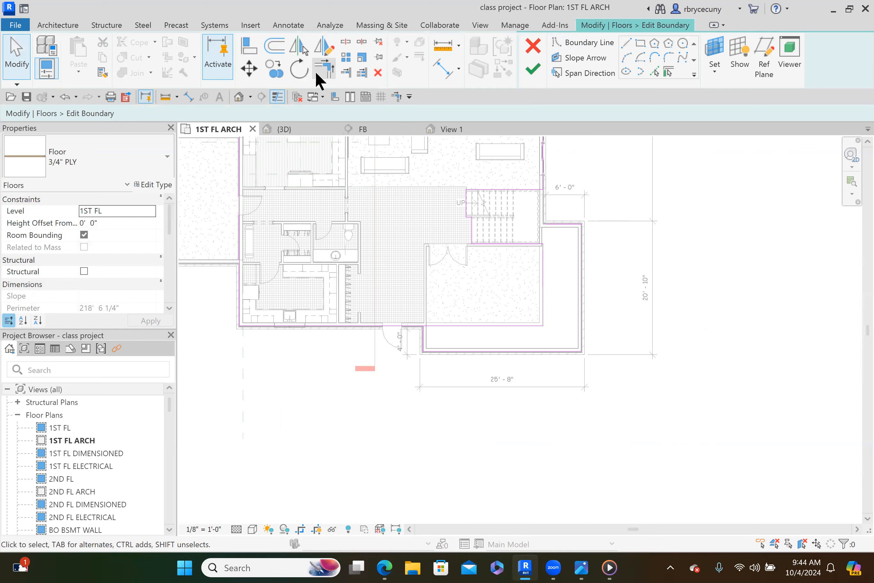
left_click(468, 324)
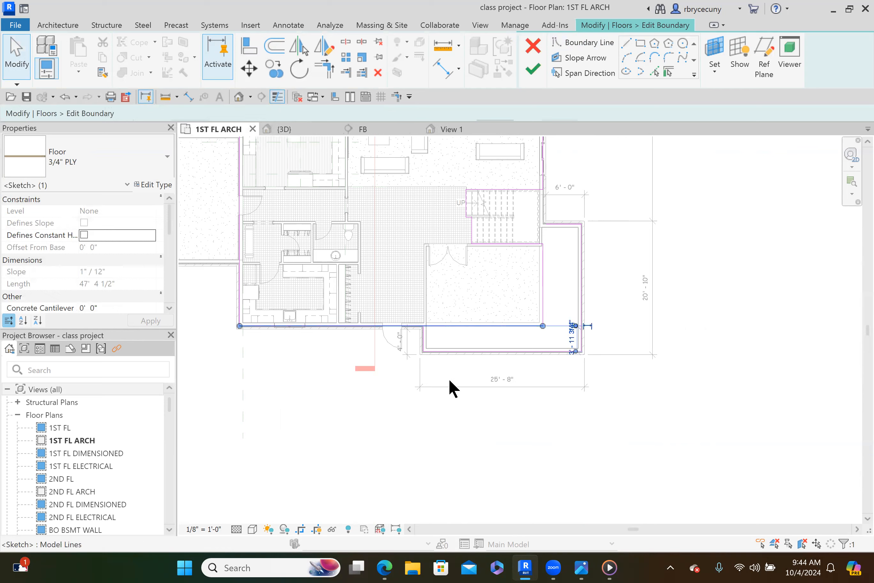
left_click(331, 529)
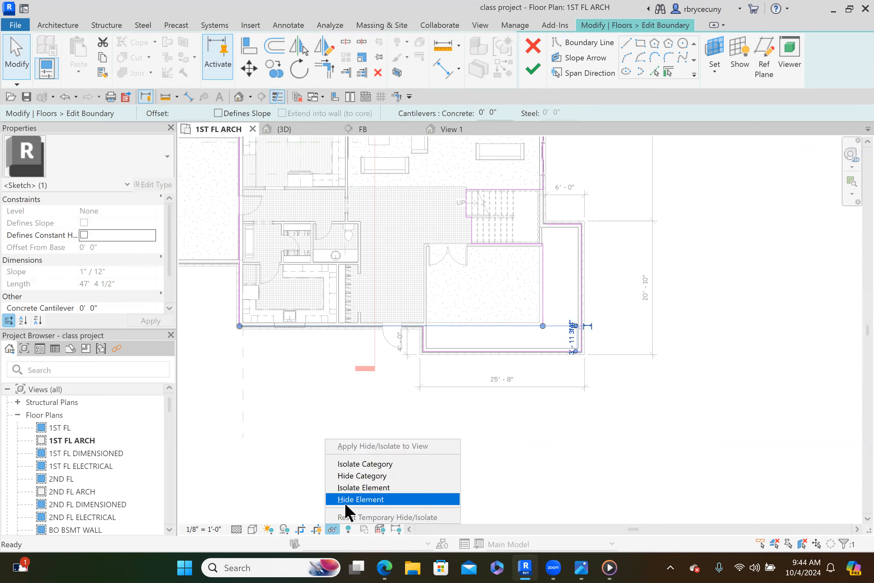
left_click(363, 464)
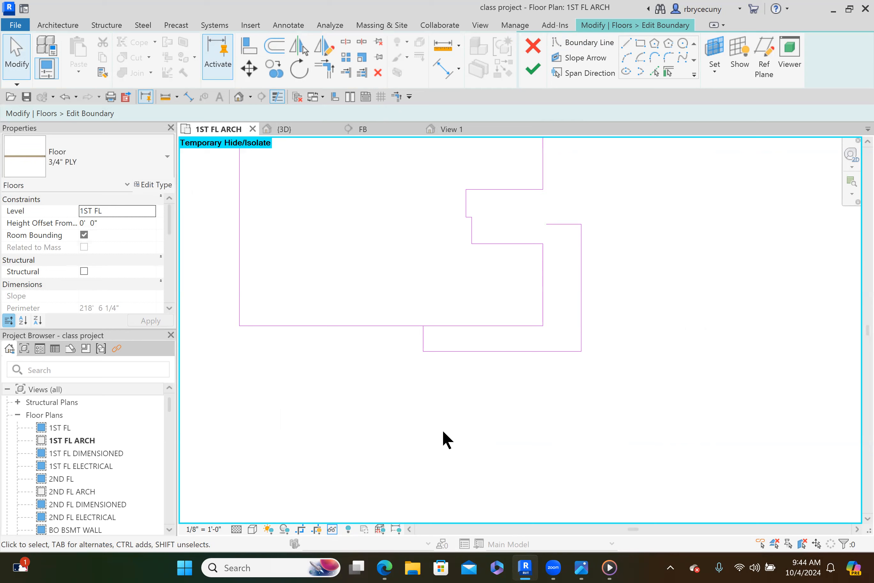
Step: Trim and extend the floor's old and new boundary lines into one closed loop around the enlarged room, and reset the temporary isolation
left_click(326, 63)
left_click(405, 327)
left_click(422, 343)
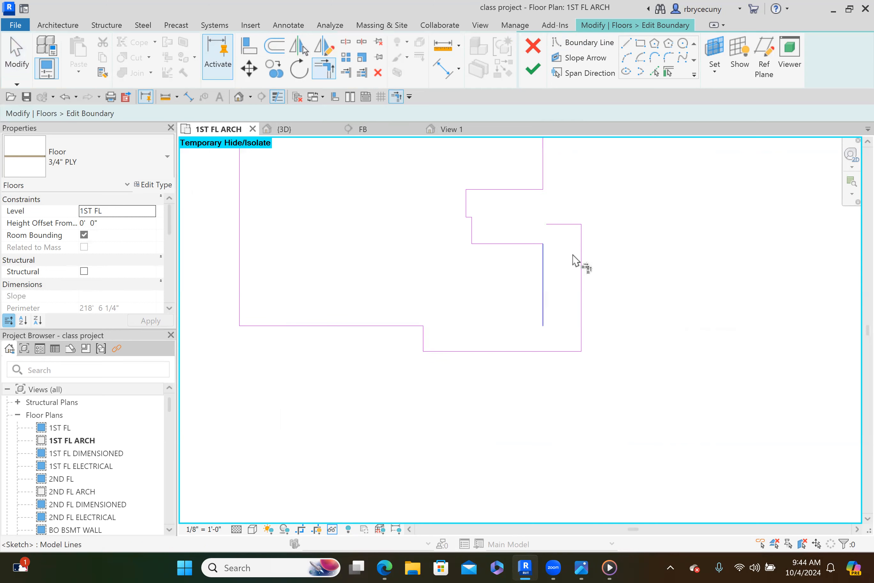
left_click(565, 227)
left_click(544, 268)
left_click(529, 244)
left_click(545, 235)
scroll(636, 376, "down", 2)
middle_click_drag(662, 408, 623, 403)
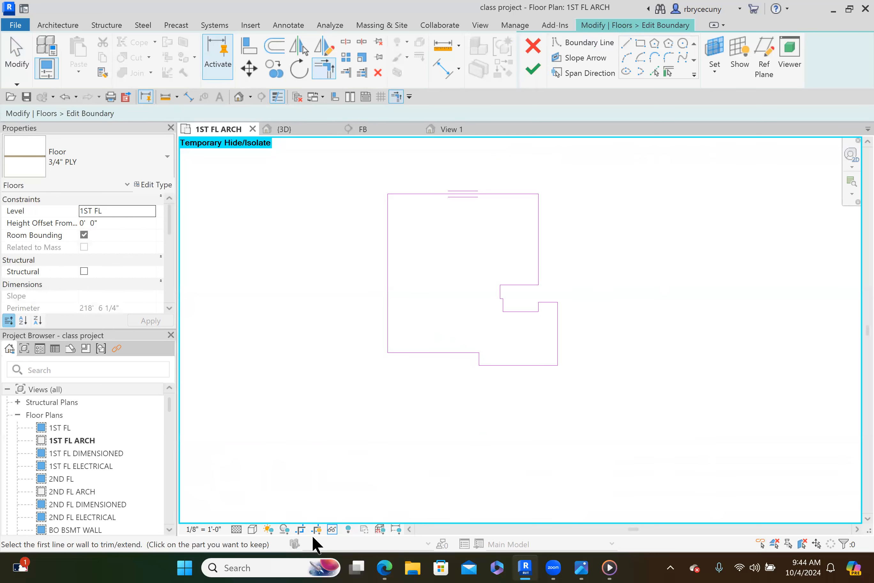
left_click(332, 529)
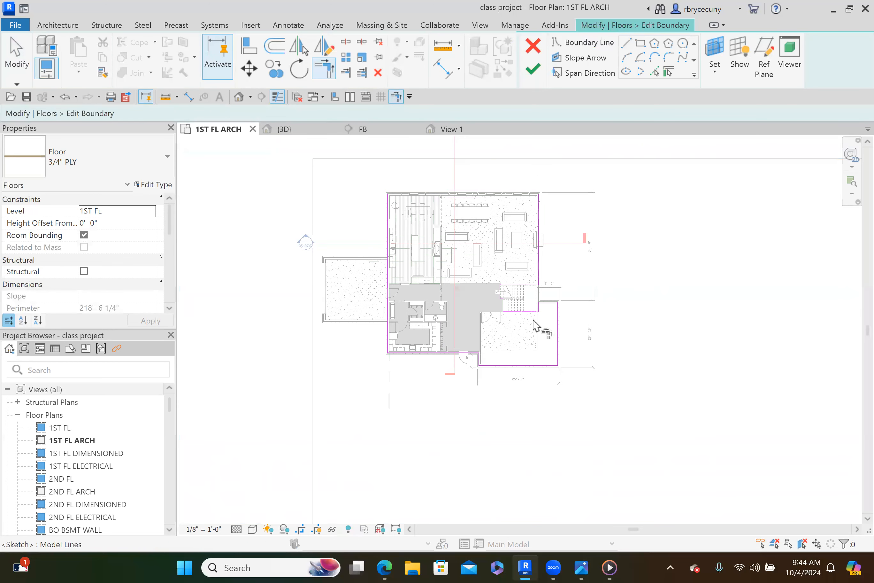
Step: Align the short boundary segment beside the stairs with the stair-side face of the adjoining wall, and finish the 3/4" PLY floor sketch
scroll(546, 323, "up", 4)
scroll(558, 263, "up", 5)
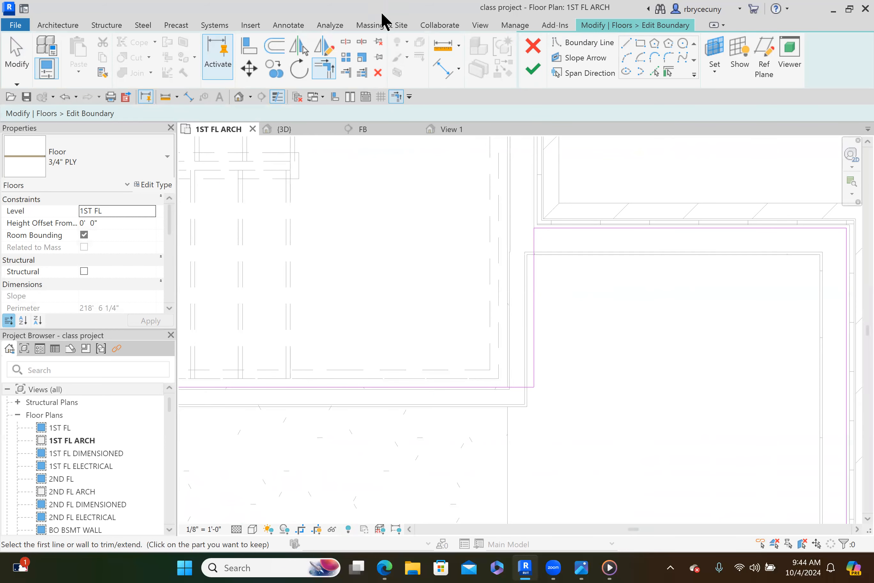
left_click(249, 46)
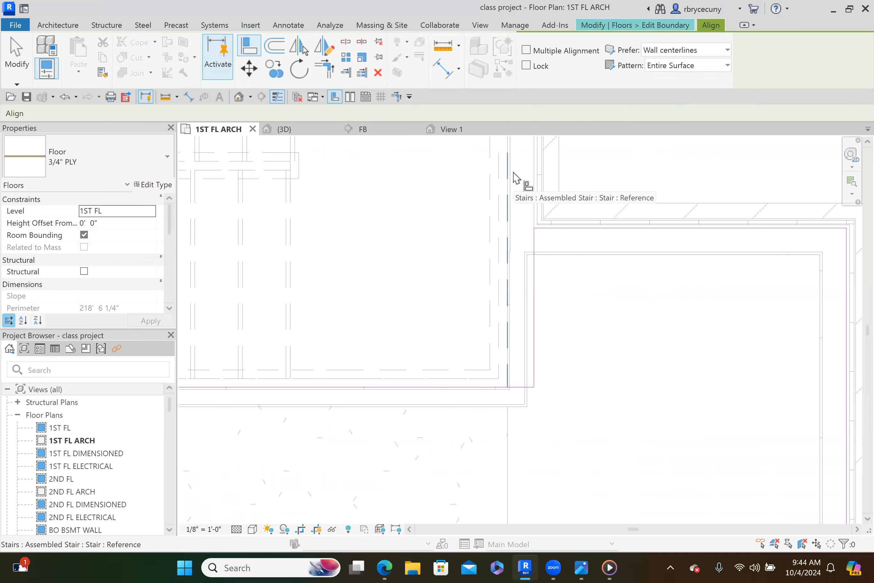
left_click(516, 178)
left_click(534, 288)
scroll(567, 319, "down", 3)
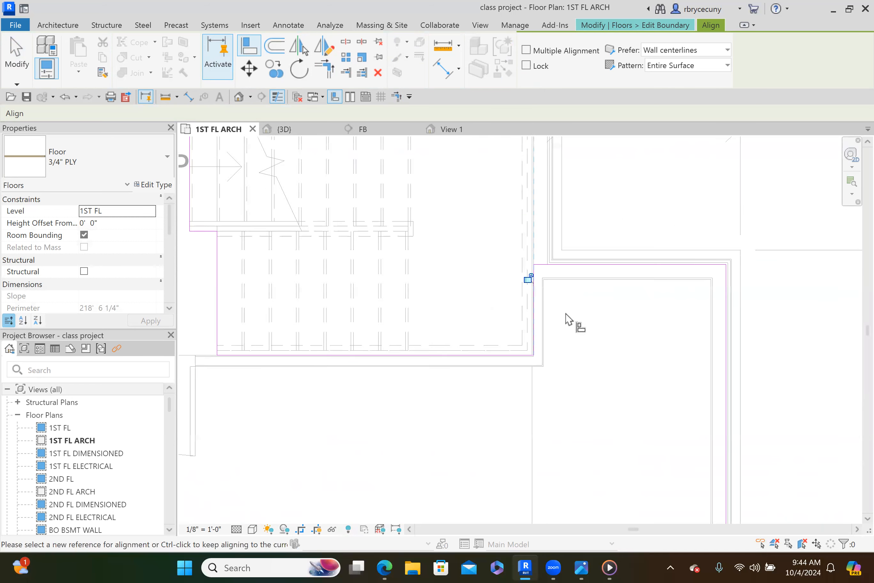
middle_click_drag(391, 383, 442, 287)
scroll(442, 287, "down", 2)
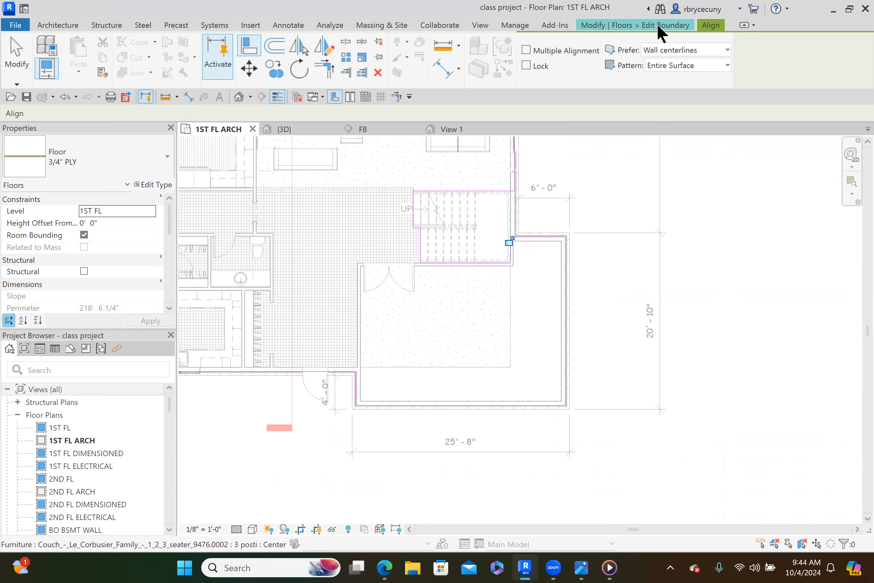
key("Escape")
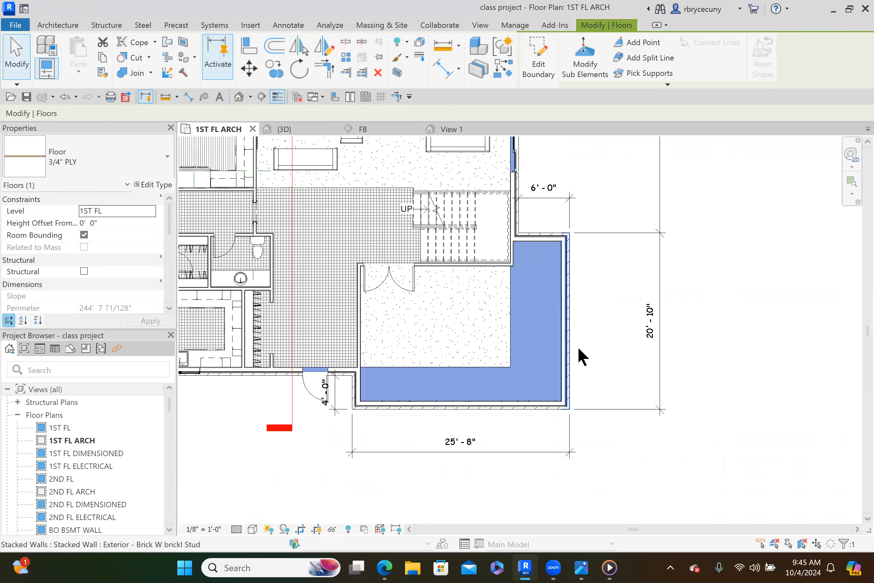
key("Escape")
Step: Edit the Carpet Finish floor's boundary and pick new boundary lines along the inner faces of the enlarged room's rear, outer side and front walls
left_click(506, 316)
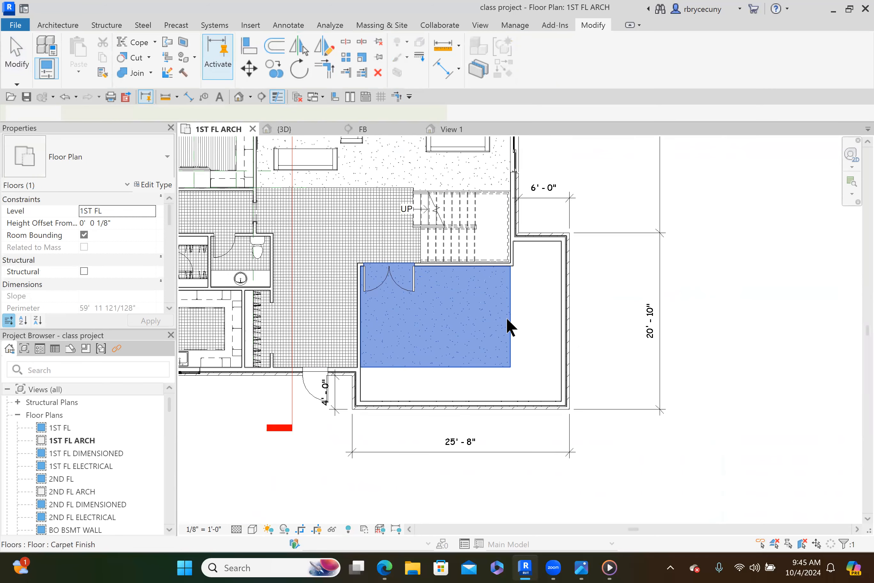
scroll(506, 317, "up", 4)
left_click(538, 66)
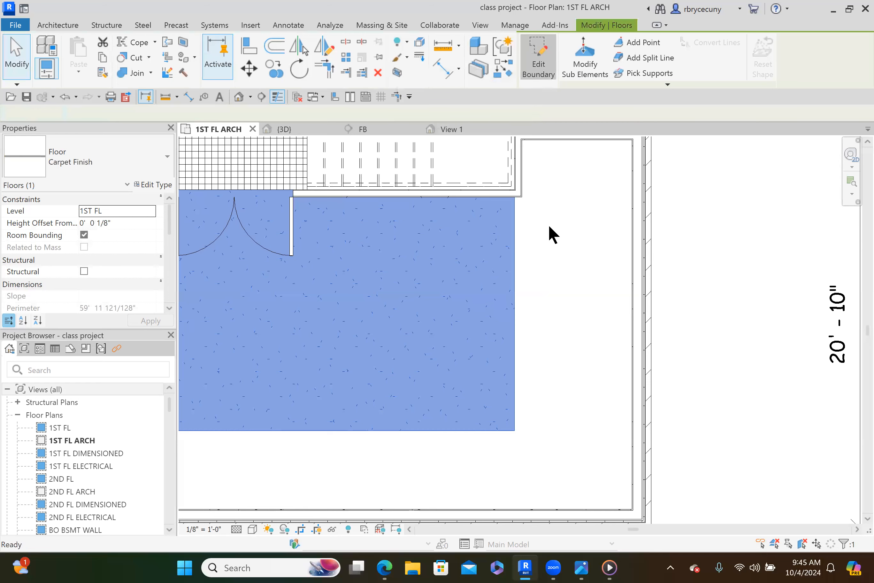
middle_click_drag(558, 240, 471, 314)
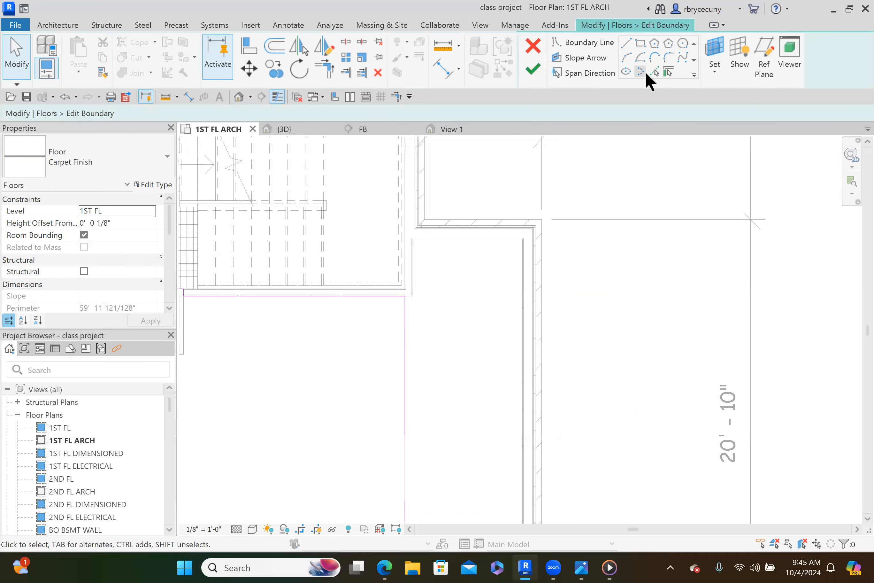
left_click(656, 72)
scroll(465, 244, "up", 4)
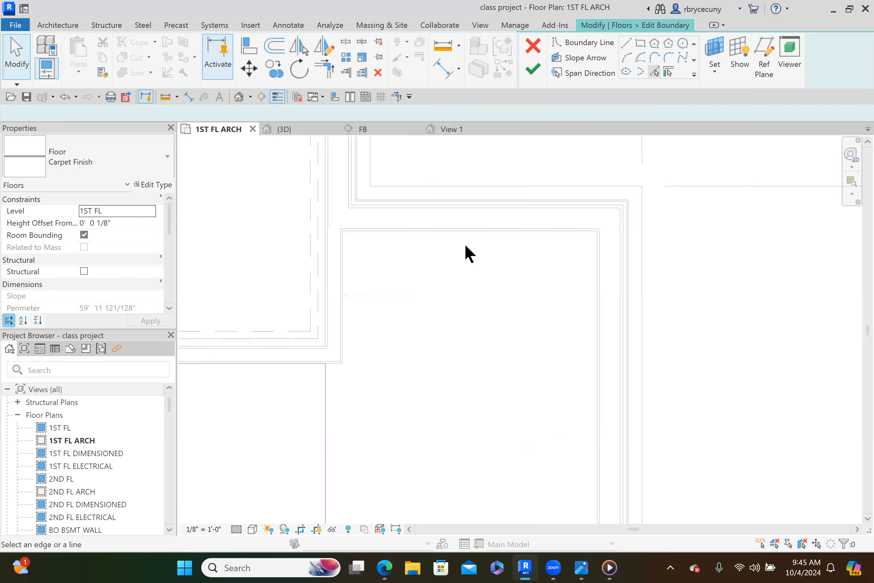
left_click(465, 225)
left_click(695, 349)
middle_click_drag(695, 349, 608, 177)
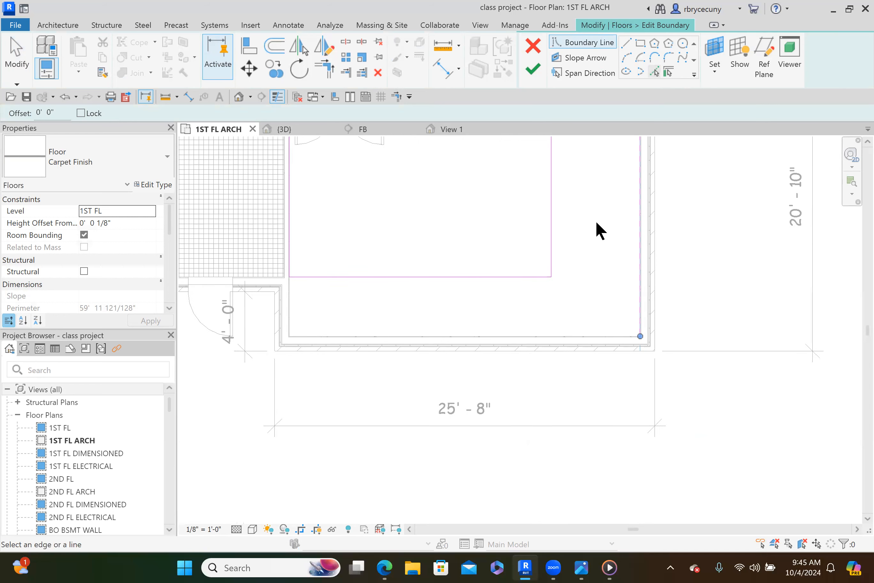
scroll(337, 296, "up", 3)
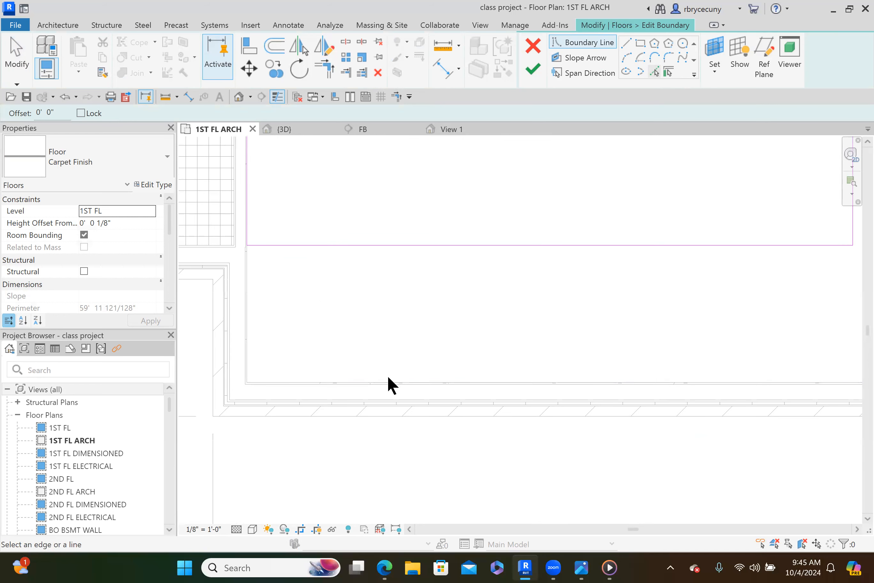
left_click(391, 382)
key("Escape")
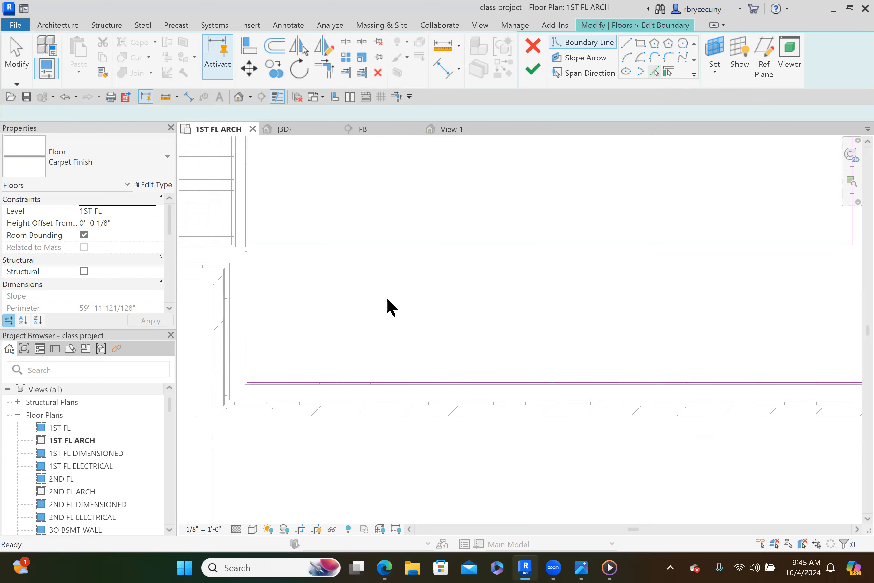
Step: Delete the carpet's old front boundary line and extend the boundary on the entry side to meet the new front line
left_click(396, 247)
key("Delete")
left_click(321, 68)
left_click(248, 232)
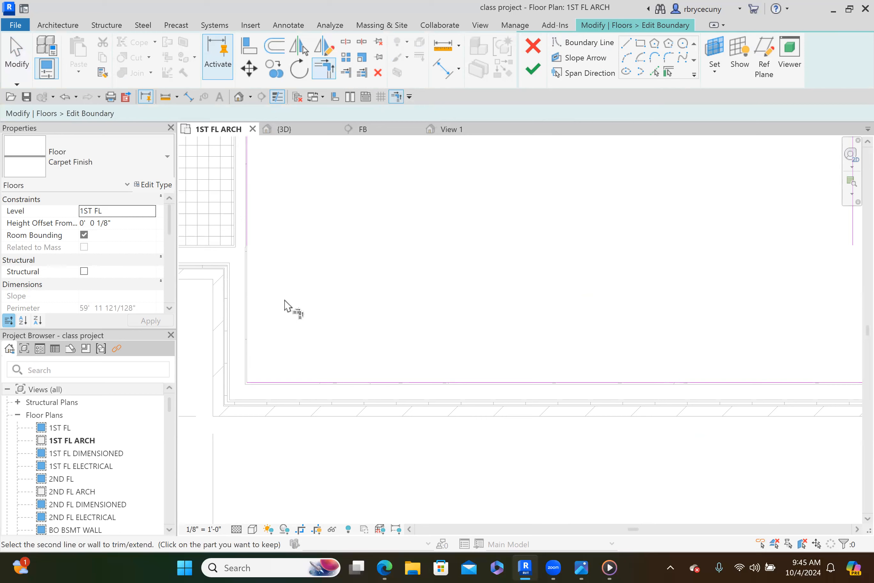
left_click(303, 382)
Step: Delete the carpet's old side boundary line that crosses the middle of the enlarged room
scroll(378, 364, "down", 2)
middle_click_drag(672, 339, 596, 425)
scroll(599, 242, "up", 3)
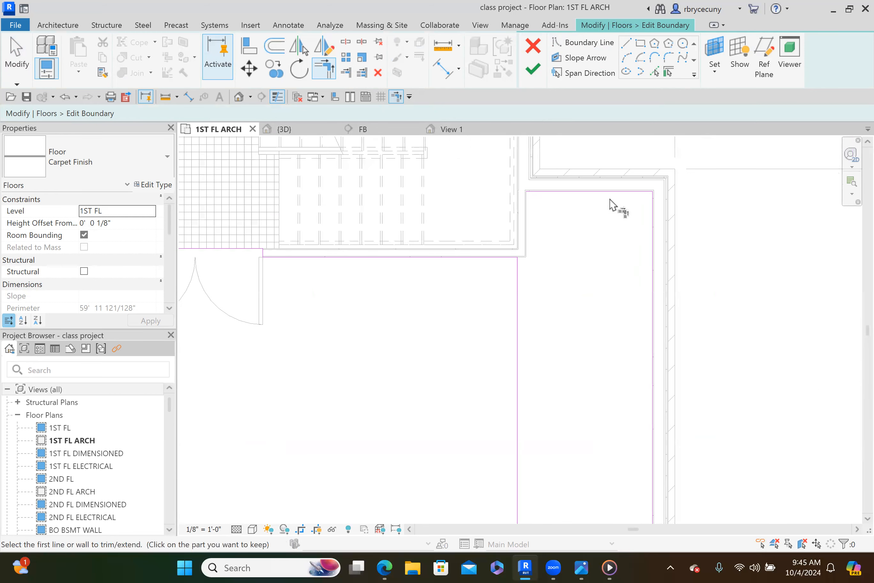
key("Escape")
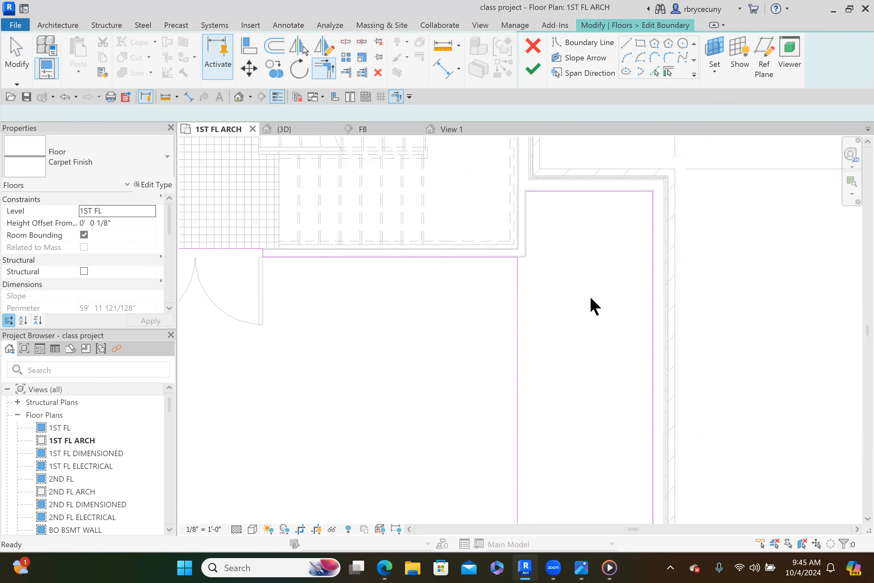
left_click(518, 315)
key("Escape")
Step: Sketch a carpet boundary line about 2' 11" long down the wall jog beside the stairs, from the rear line to the wall corner
scroll(530, 240, "up", 4)
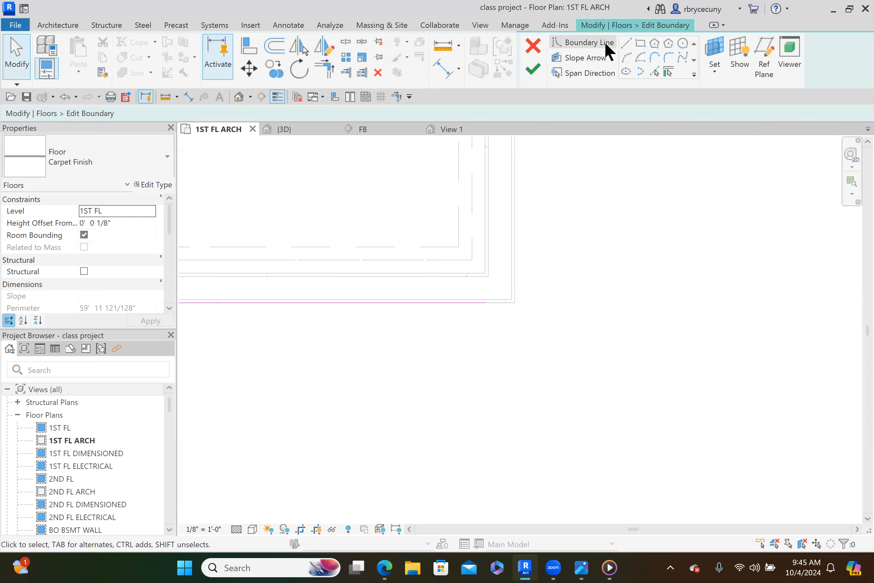
left_click(627, 42)
middle_click_drag(571, 257, 548, 416)
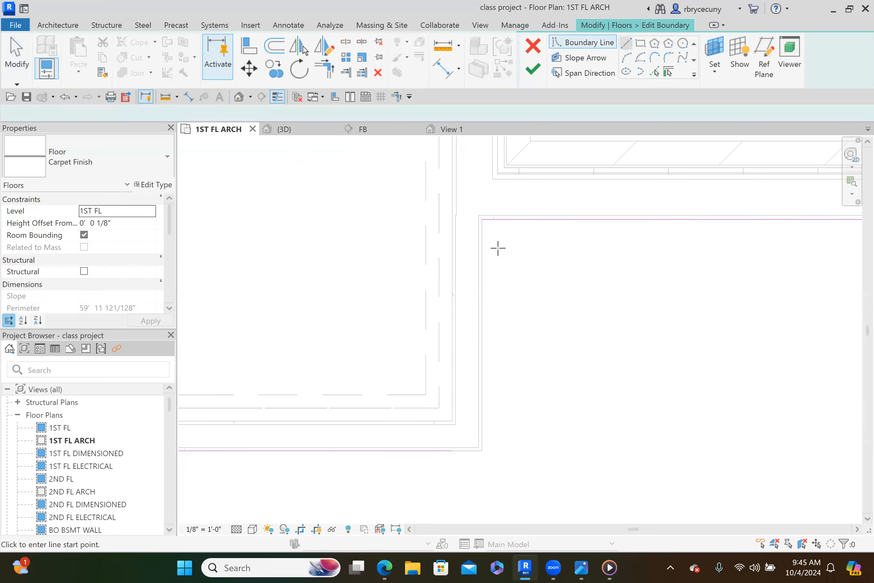
left_click(481, 219)
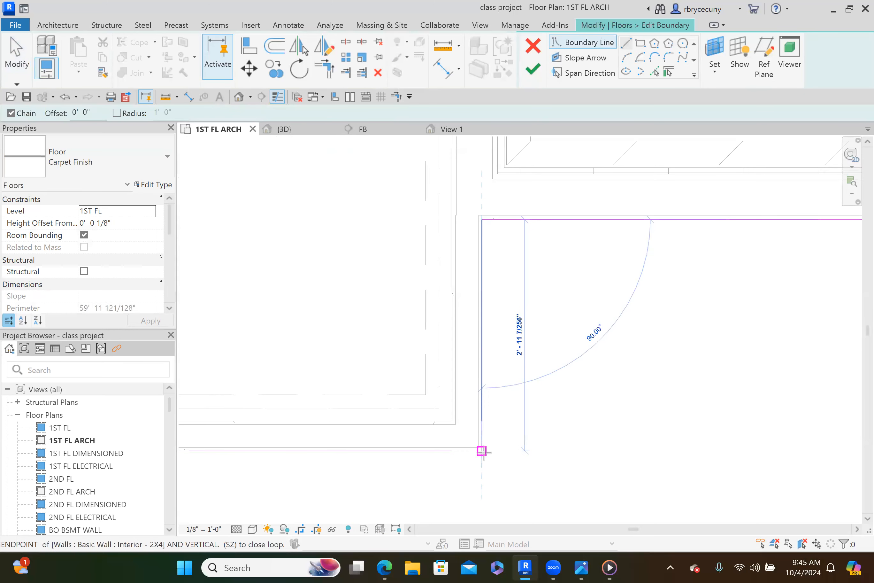
left_click(482, 450)
key("Escape")
key("Escape")
Step: Trim the carpet boundary below the stairs to the new jog line to close the corner
left_click(331, 73)
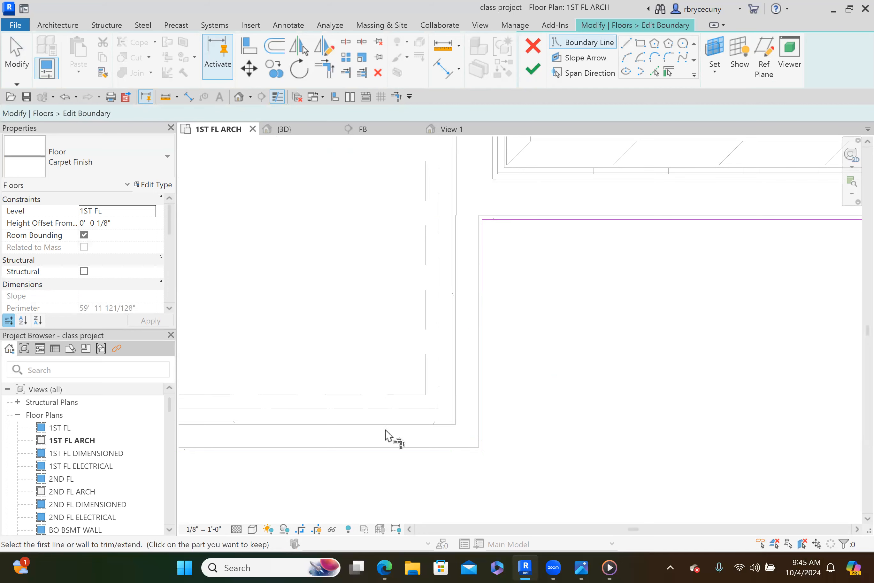
left_click(405, 455)
left_click(483, 444)
scroll(524, 434, "down", 5)
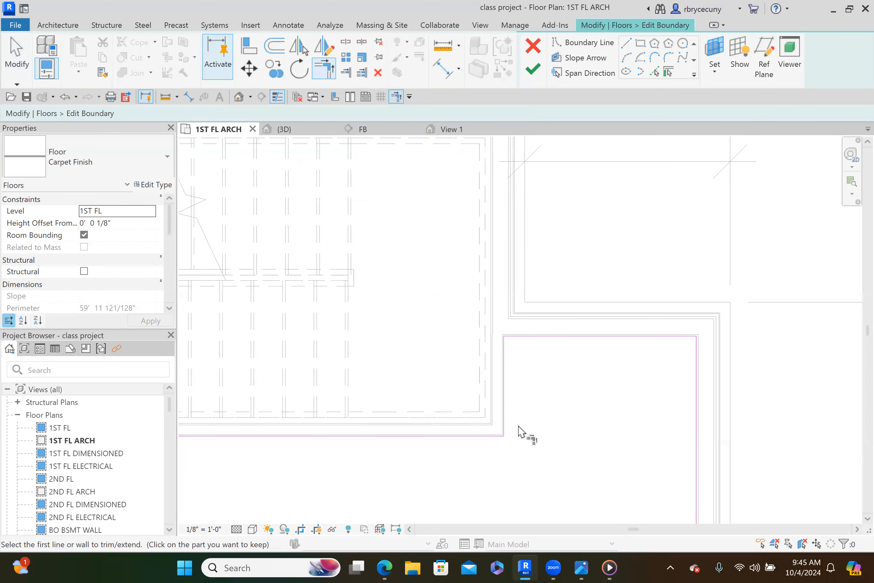
middle_click_drag(531, 438, 531, 312)
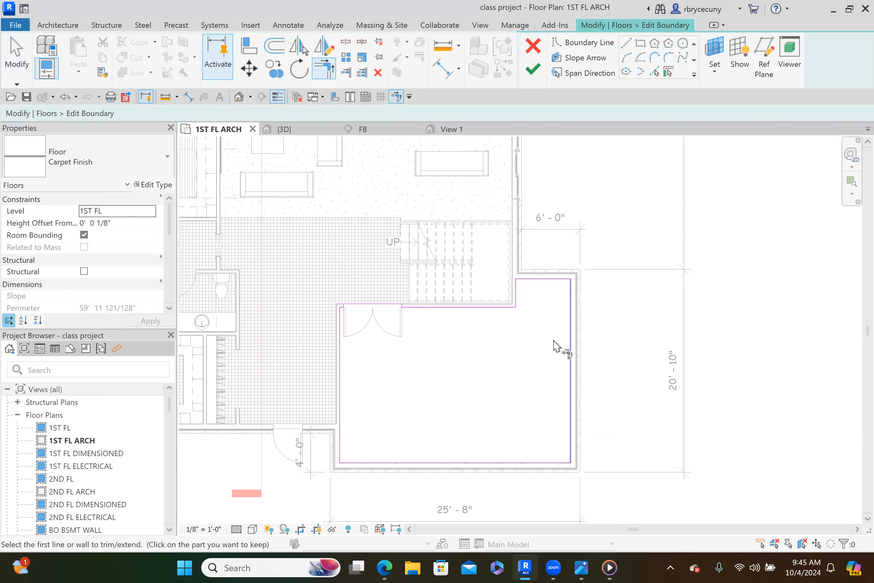
Step: Finish the carpet floor's boundary edit and save the project
left_click(533, 69)
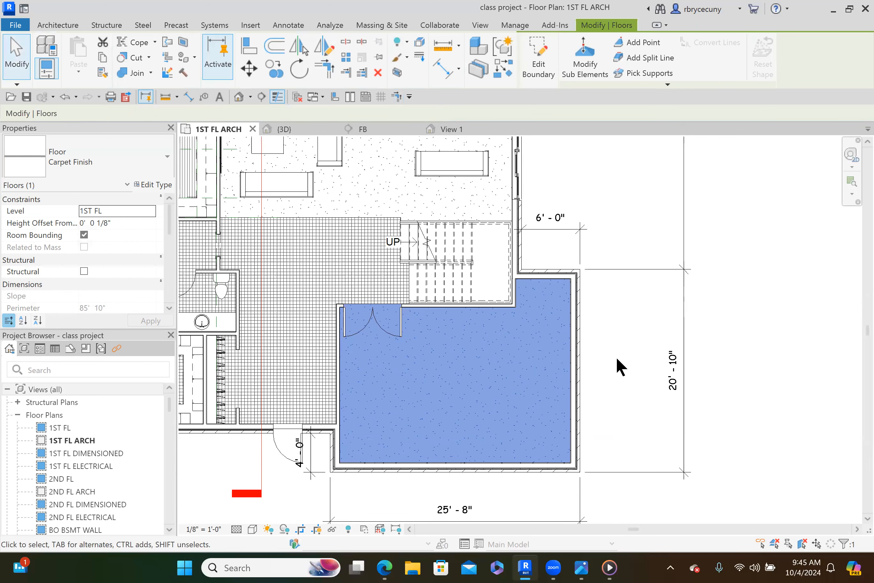
left_click(746, 404)
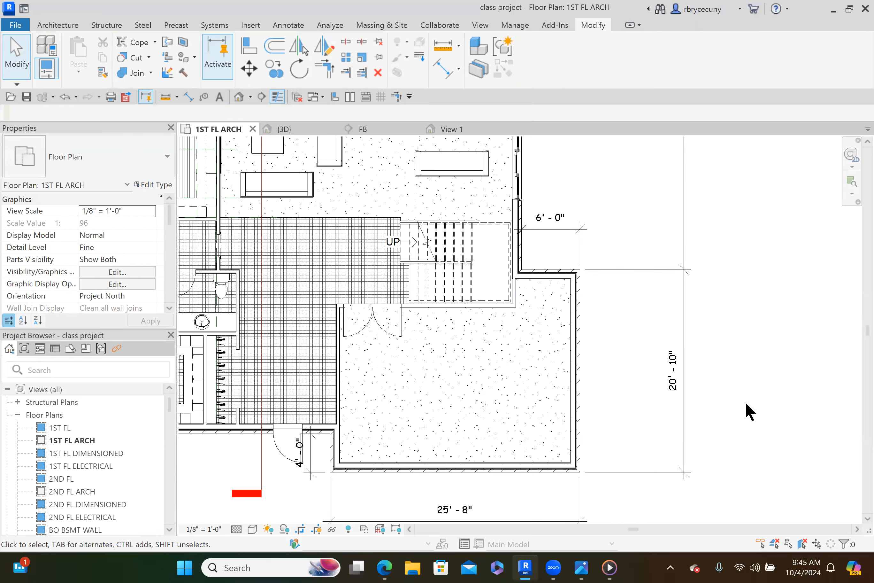
scroll(745, 401, "down", 3)
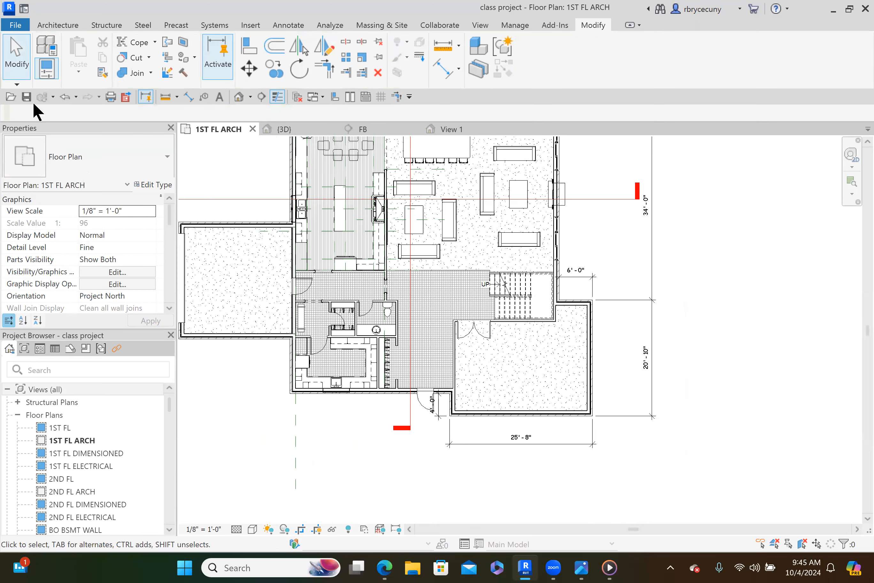
mouse_move(521, 560)
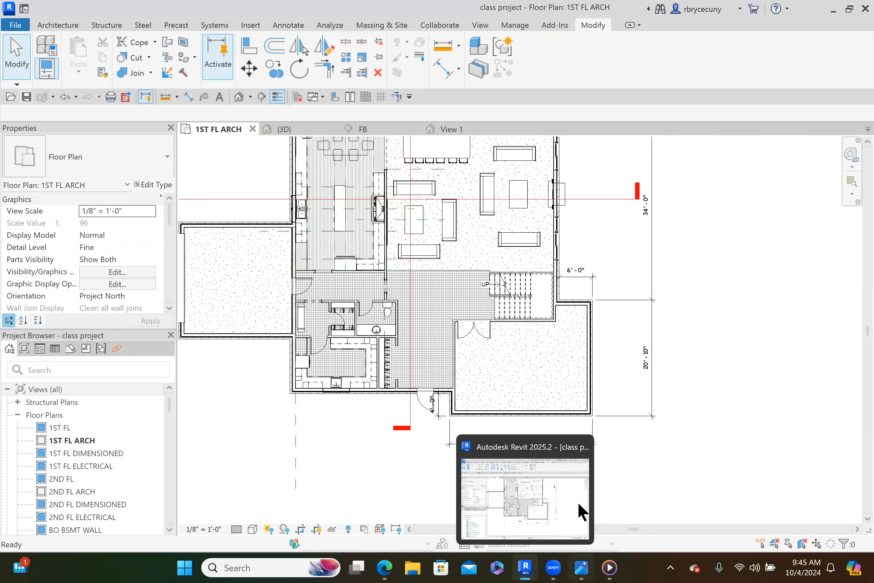
left_click(25, 98)
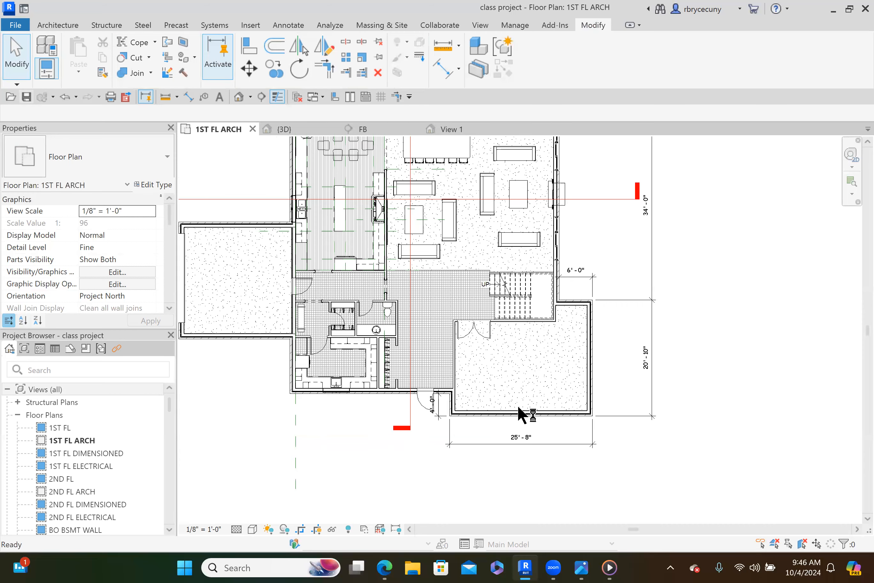
Step: Create an in-place model component in the Casework category, accepting the suggested name
scroll(517, 404, "up", 2)
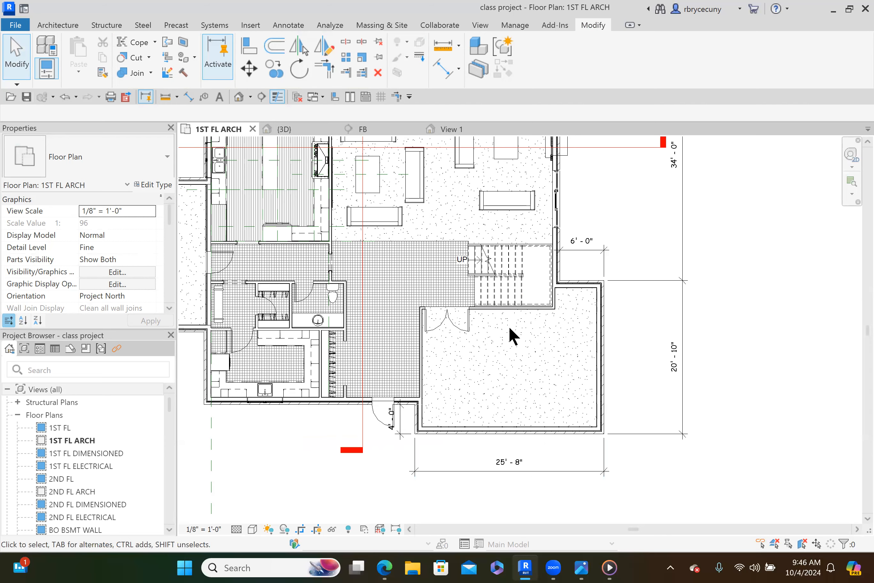
scroll(509, 326, "up", 2)
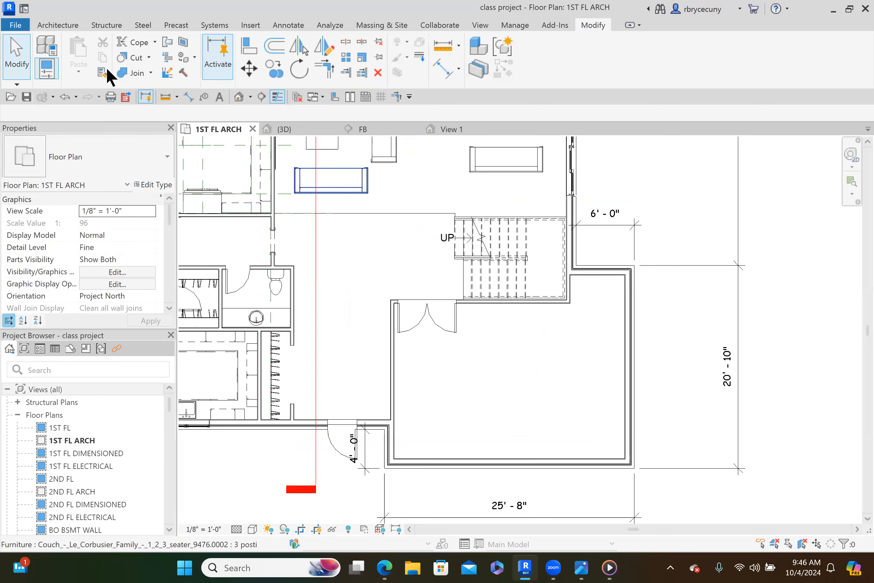
left_click(64, 25)
left_click(145, 66)
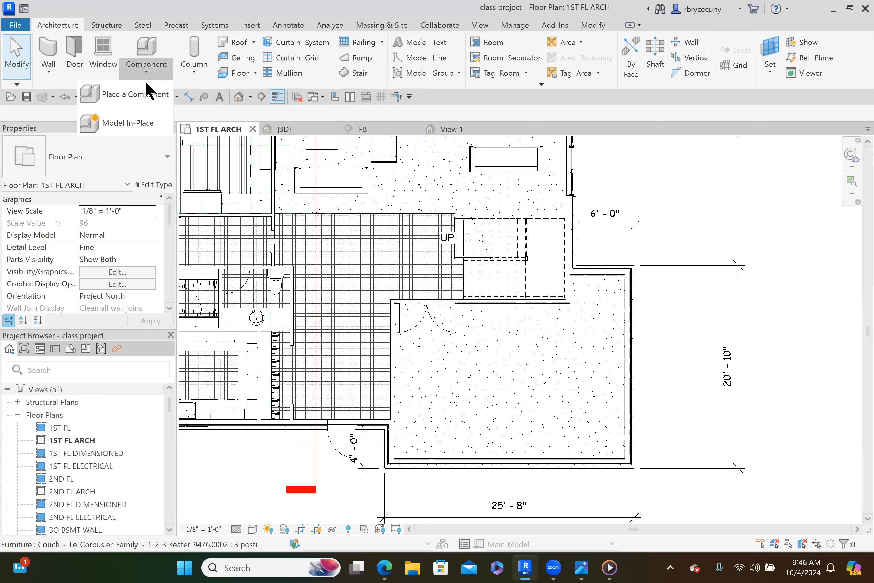
left_click(138, 129)
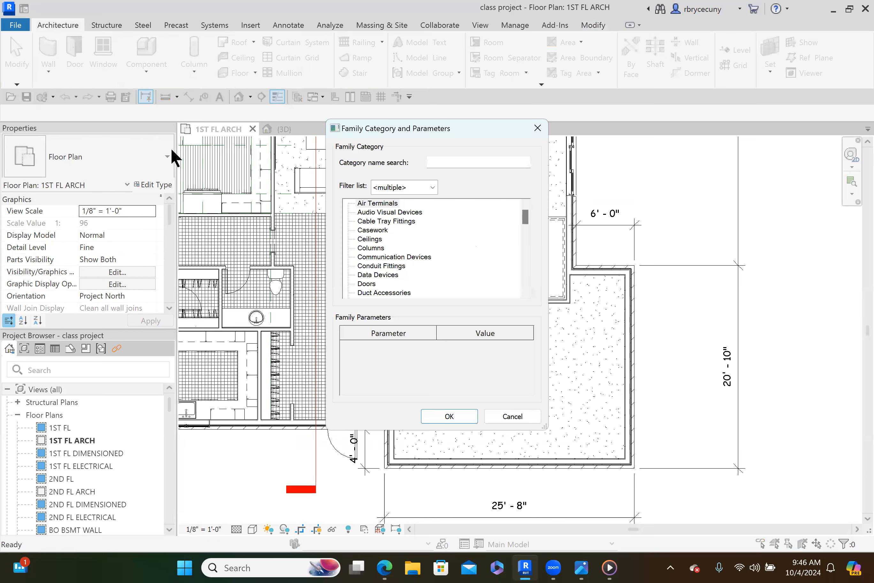
left_click(377, 229)
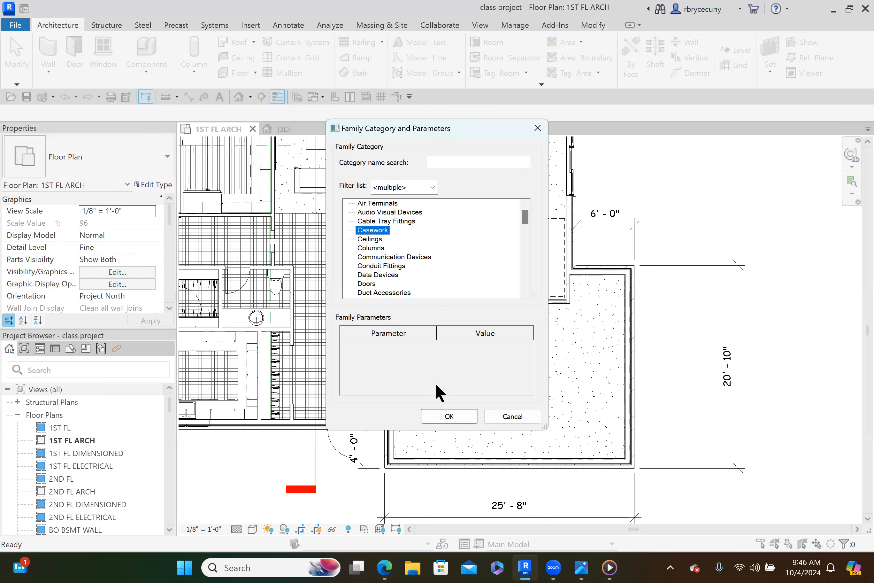
left_click(448, 416)
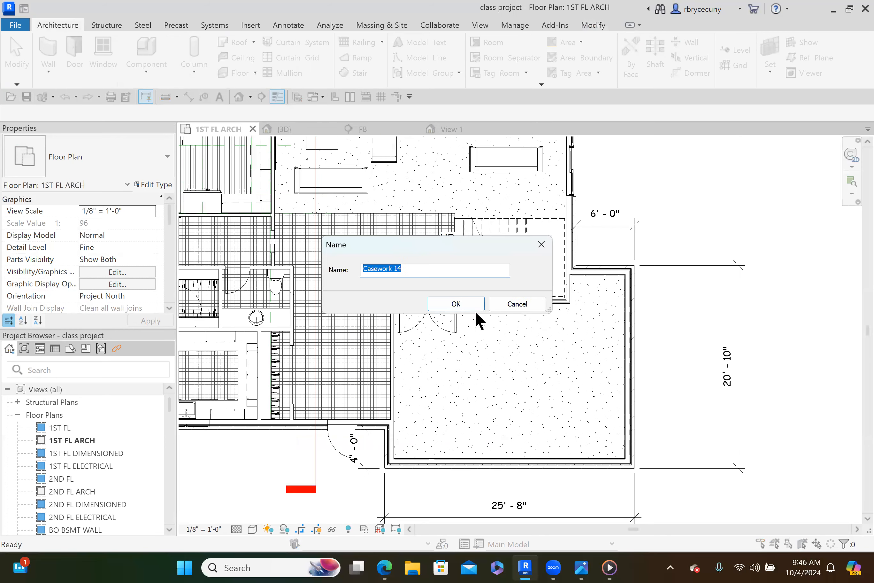
left_click(475, 305)
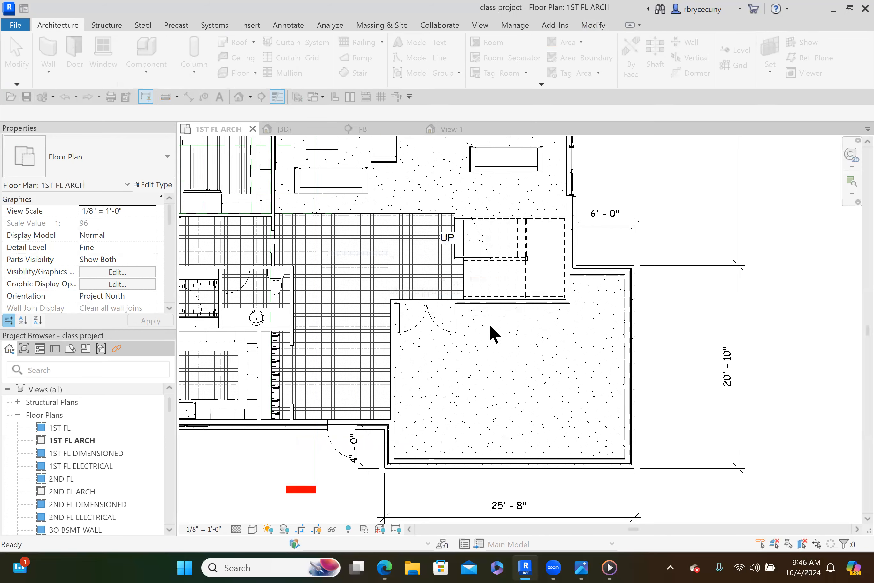
Step: Start an extrusion for the casework and set its extrusion end to 32"
left_click(107, 57)
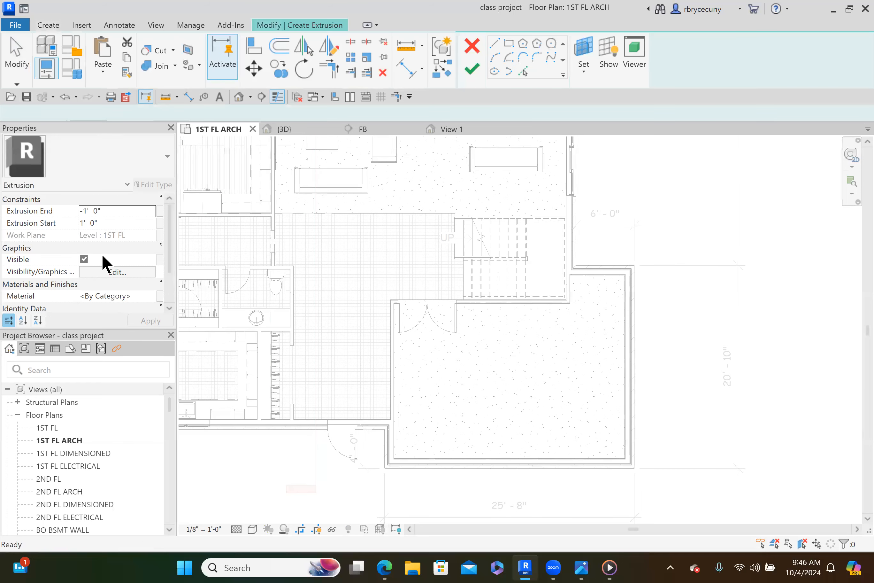
left_click_drag(103, 210, 42, 212)
type("42?\"")
key("Return")
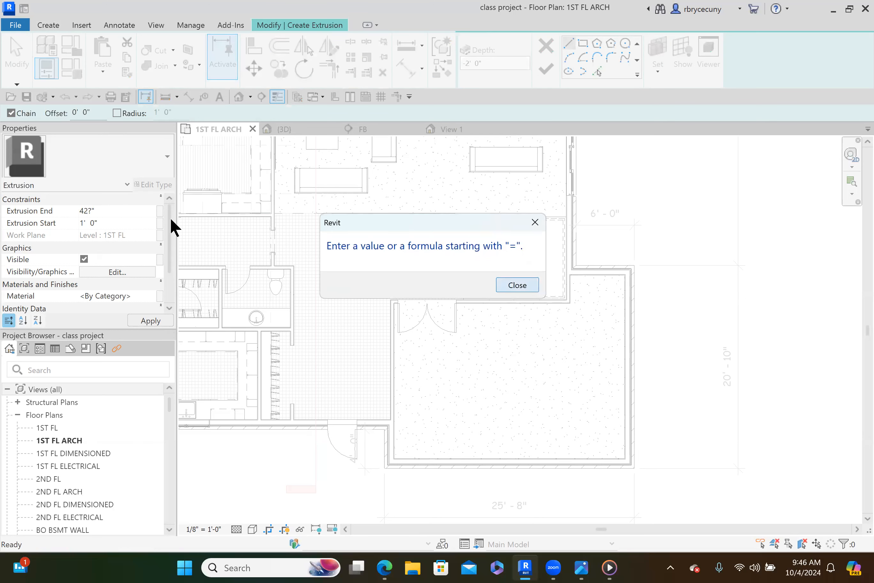
key("Return")
left_click_drag(97, 209, 64, 211)
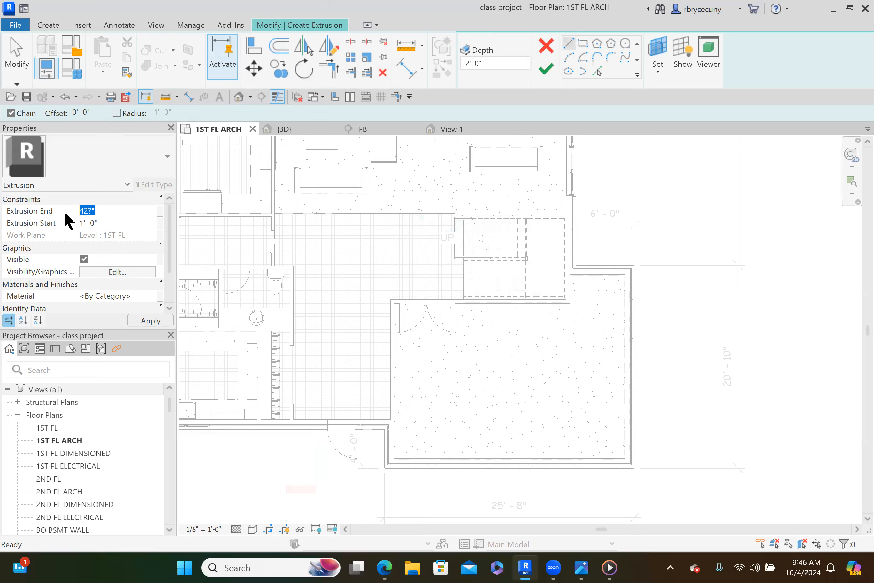
type("42")
key("Return")
left_click(92, 208)
left_click_drag(98, 210, 32, 209)
type("32\"")
key("Return")
Step: Set the casework extrusion's start to 2' 4"
left_click(114, 223)
left_click_drag(98, 222, 66, 235)
type("2'  4")
key("Return")
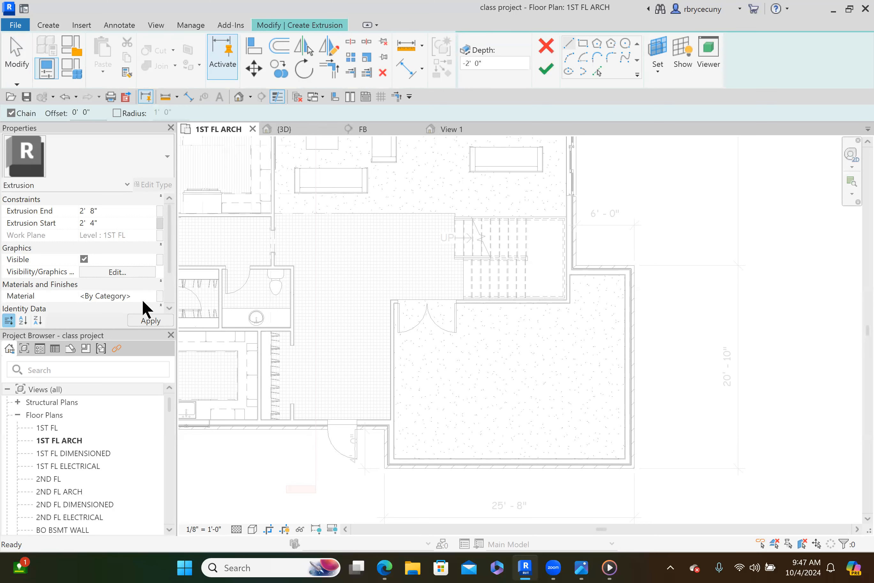
Step: Search the material browser for cherry and assign the Cherry material to the extrusion
left_click(151, 297)
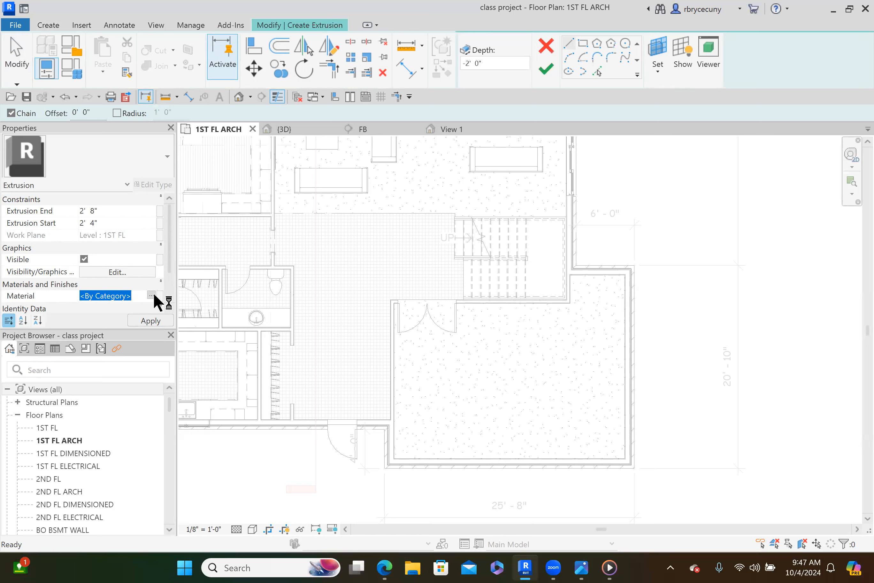
left_click(151, 295)
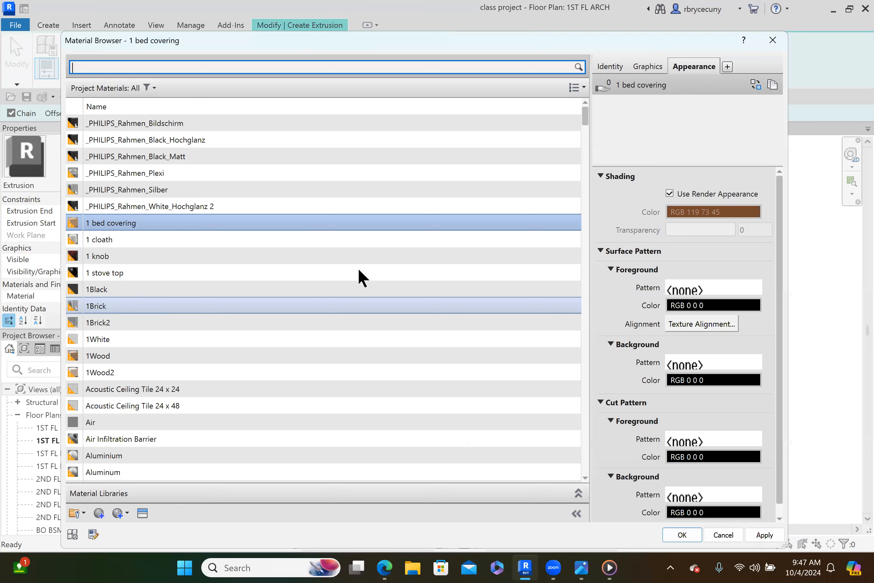
type("c")
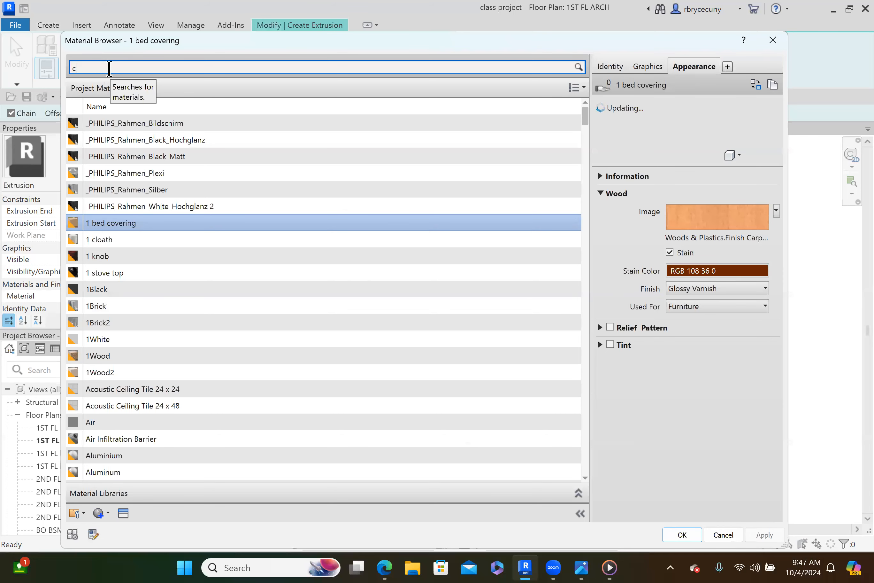
type("herry")
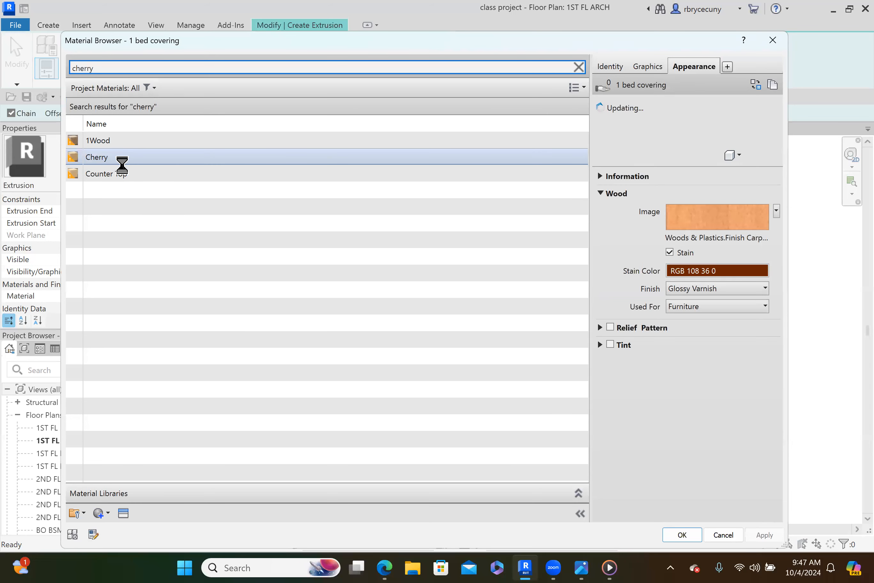
left_click(115, 157)
left_click(681, 534)
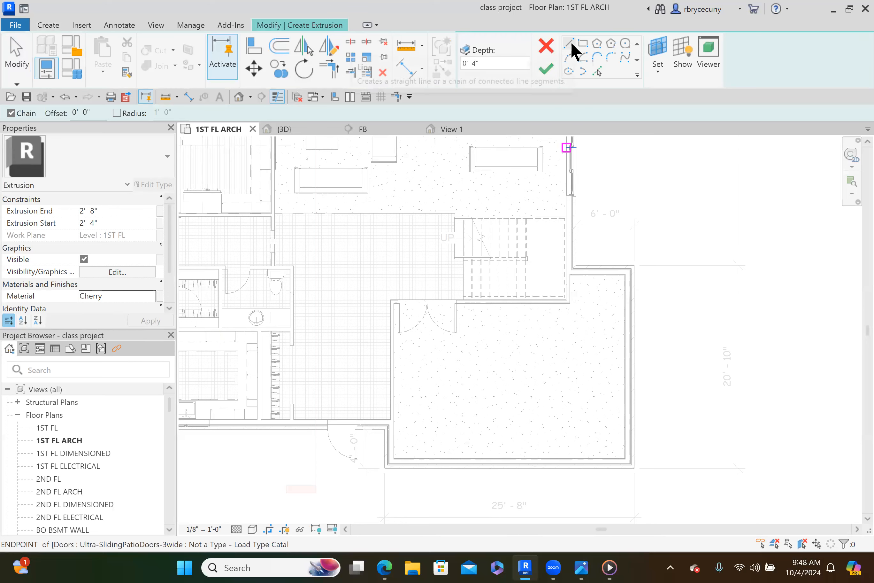
Step: Sketch a rectangle about 5' 11" wide and 12' 6" long, starting at the wall below the stairs, beside the double doors
left_click(583, 43)
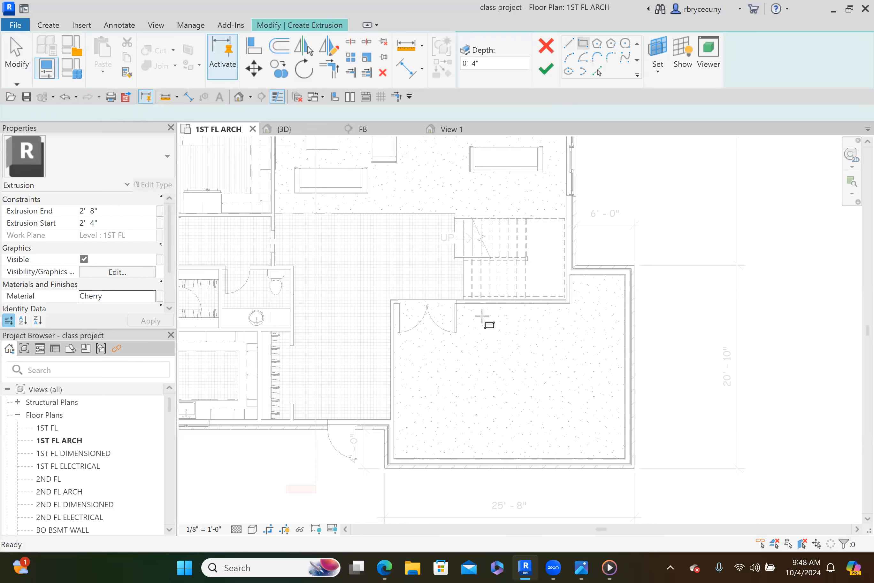
left_click(481, 303)
left_click(538, 424)
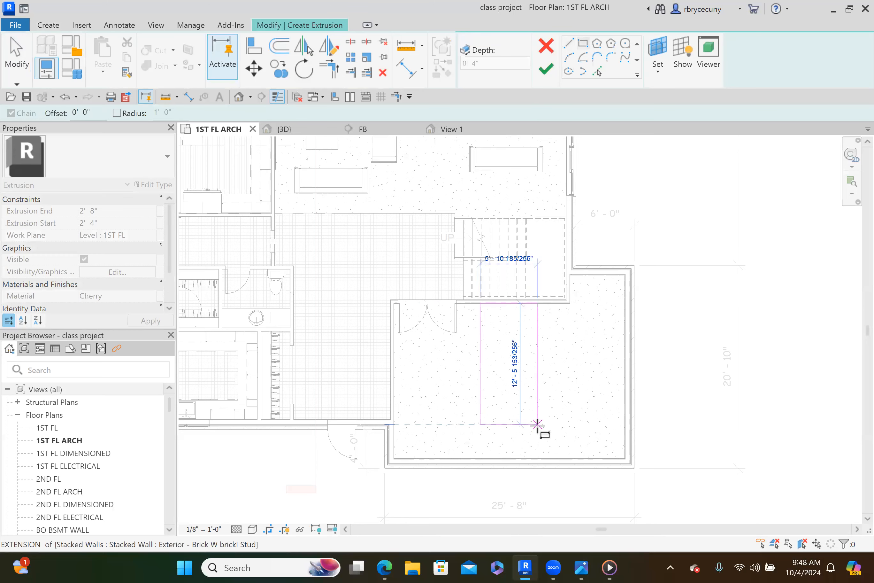
key("Escape")
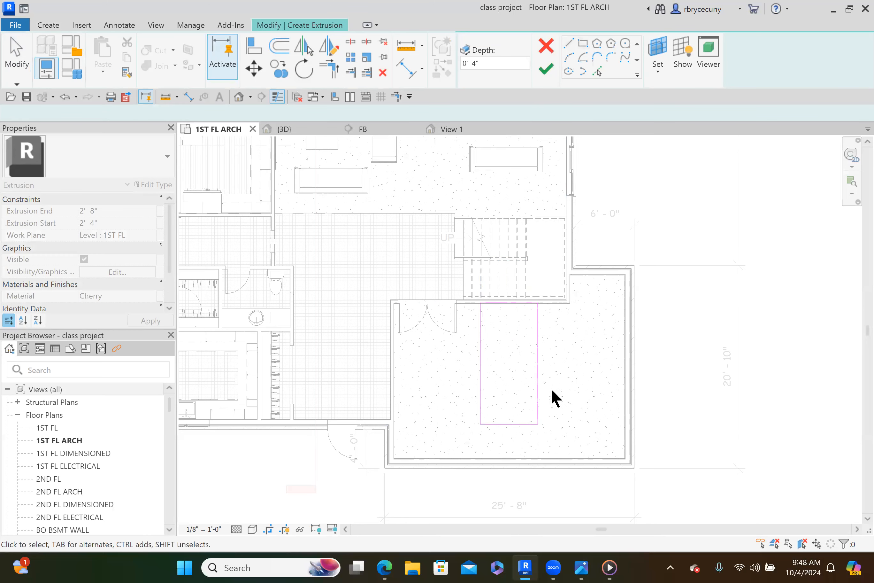
key("Escape")
Step: Set the sketched rectangle's width to 4' by moving its long side farther from the double doors
scroll(553, 390, "up", 2)
left_click(530, 370)
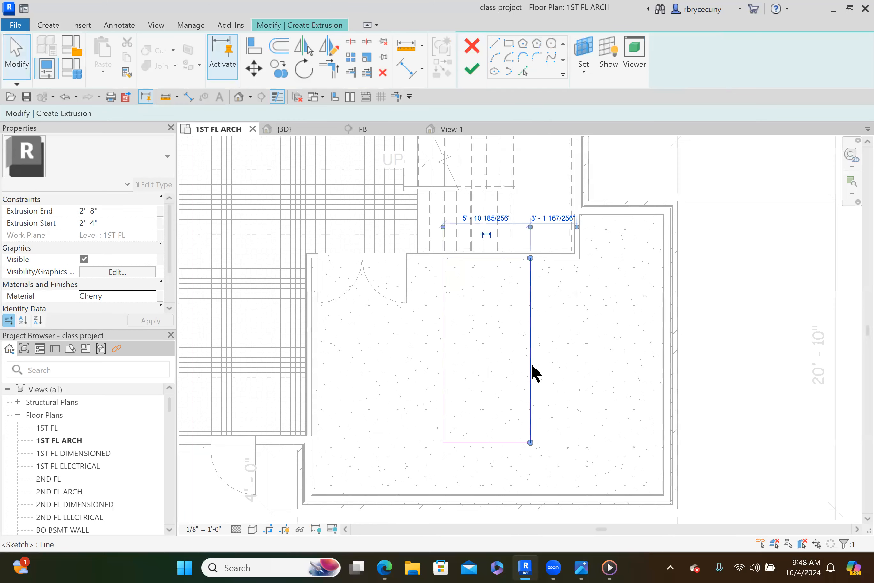
left_click(481, 218)
type("4")
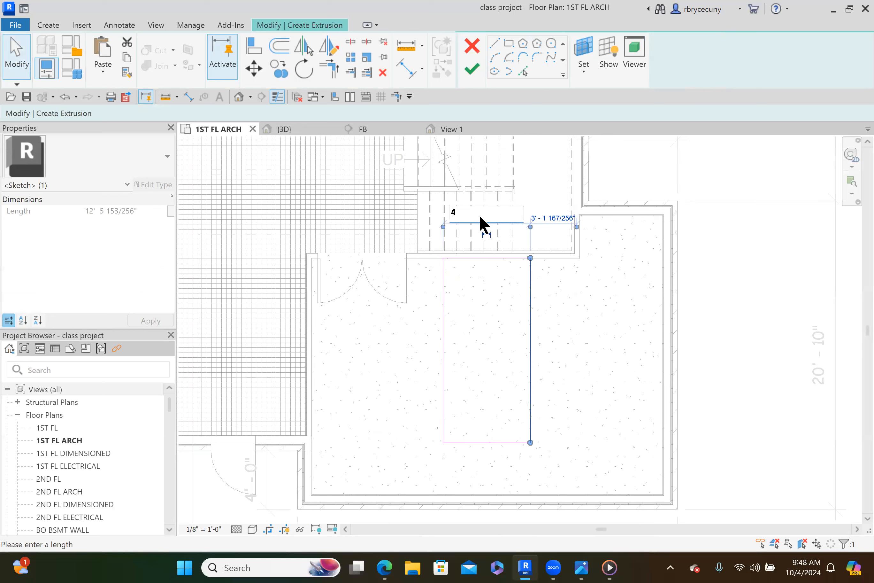
key("Return")
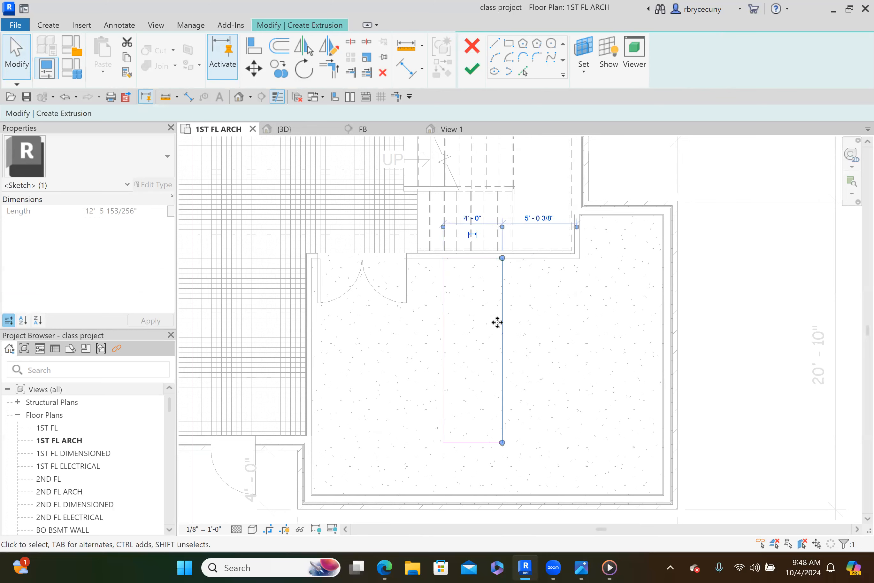
Step: Set the rectangle's length to 8' by moving its short side nearest the front wall
left_click(486, 411)
left_click(475, 441)
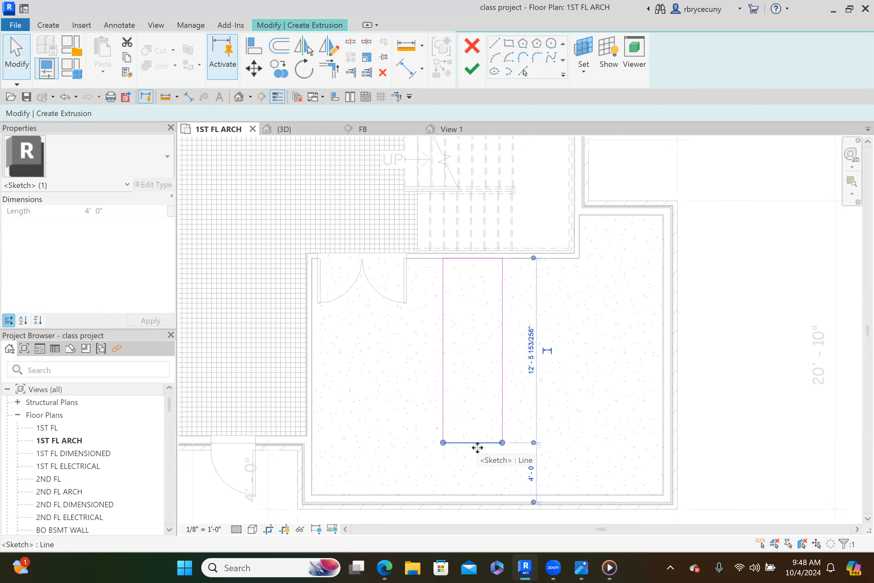
left_click(531, 366)
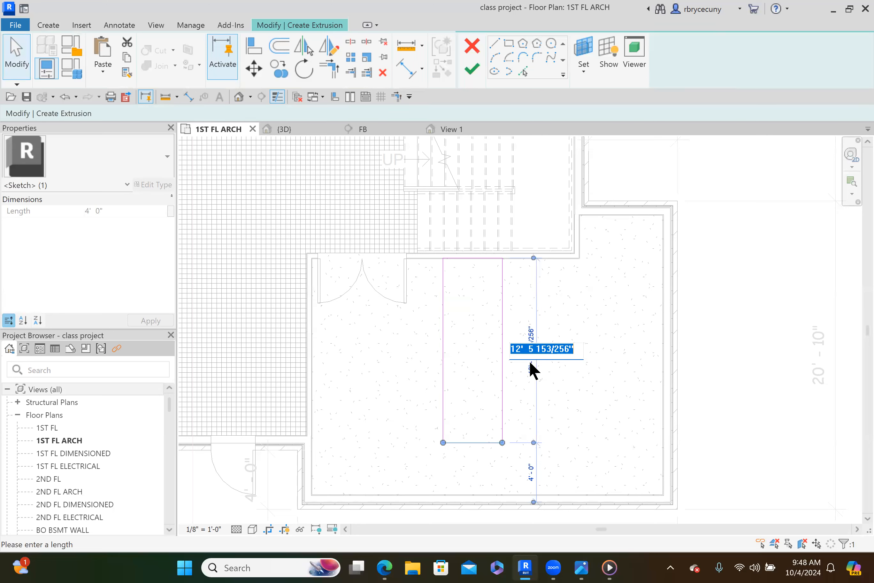
type("8")
key("Return")
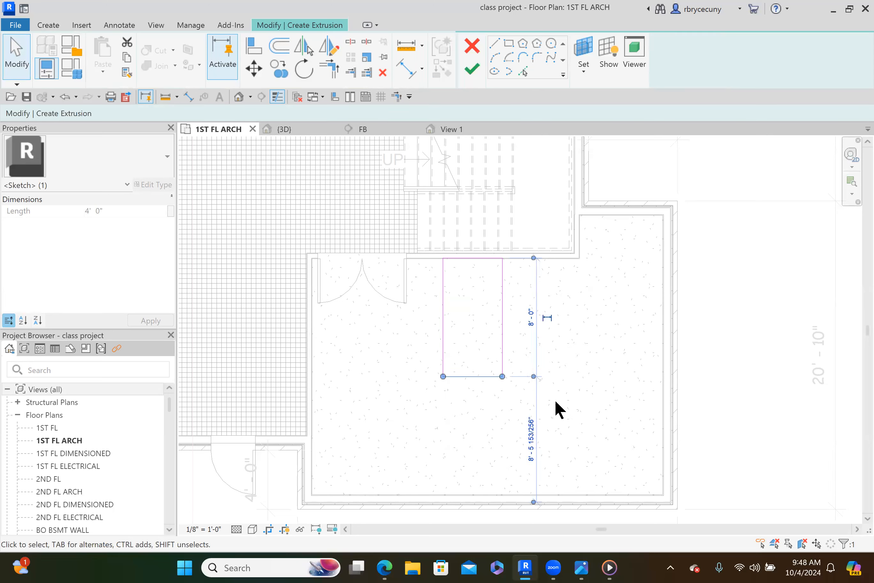
left_click(559, 382)
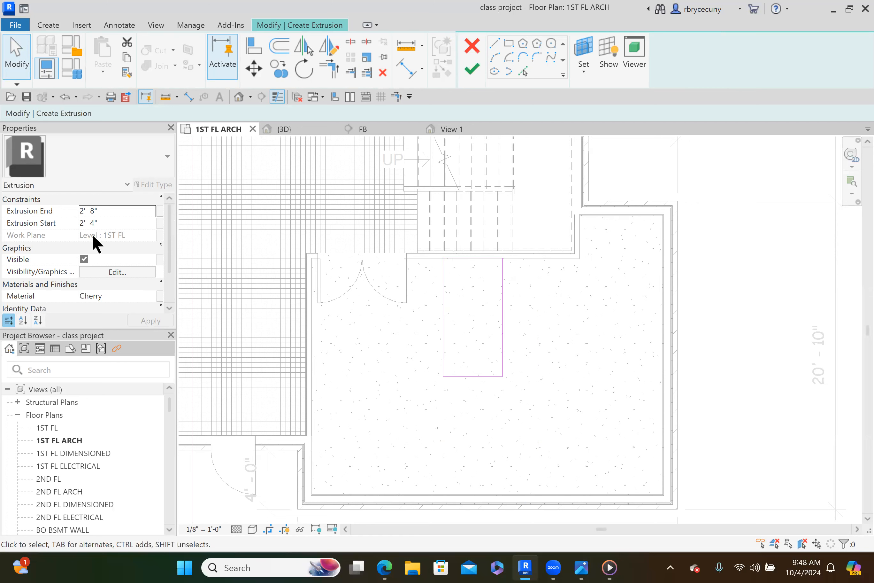
Step: Finish the casework extrusion and the in-place model, and open the 3D view to check it
left_click(473, 68)
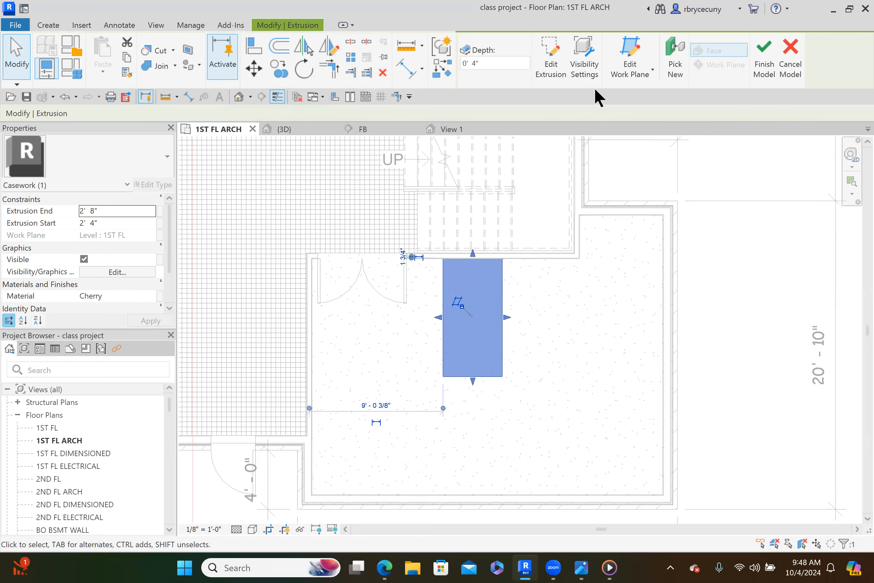
left_click(760, 63)
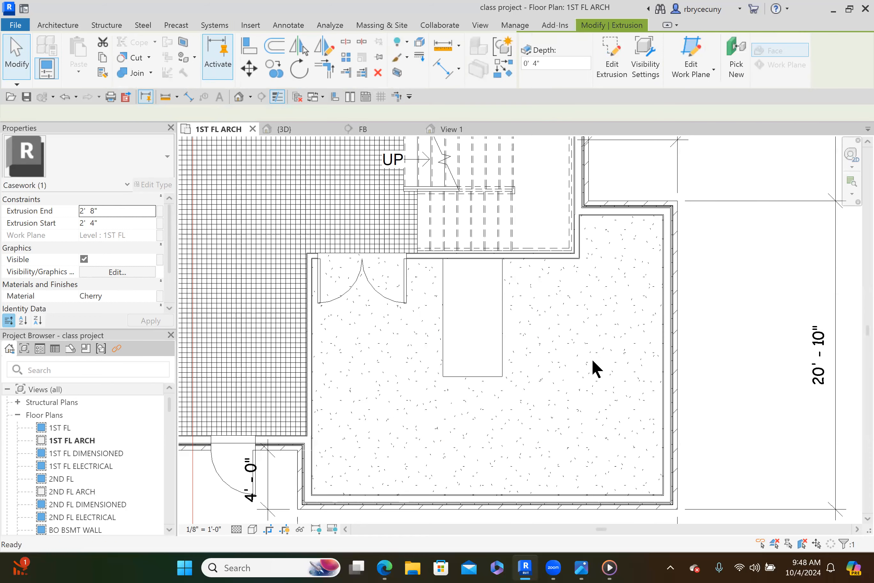
left_click(562, 370)
middle_click_drag(526, 394, 532, 336)
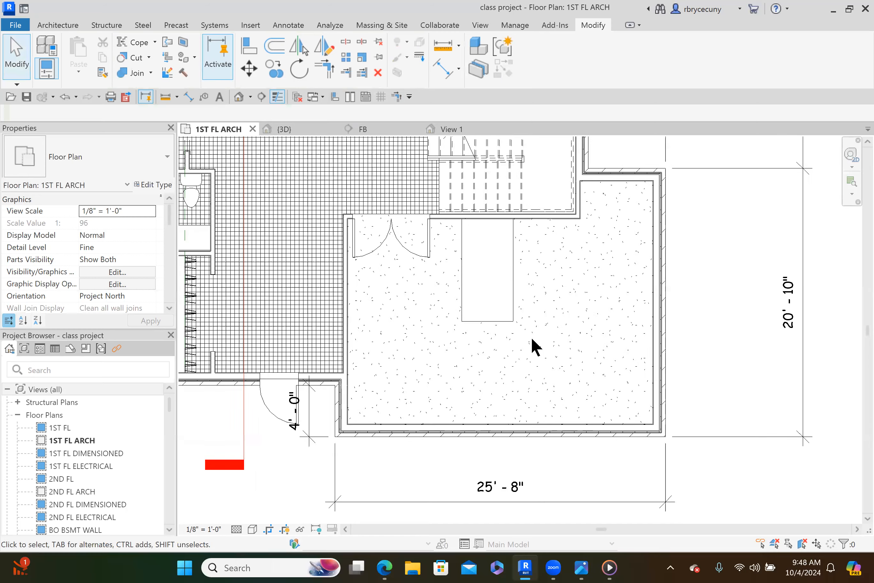
left_click(284, 129)
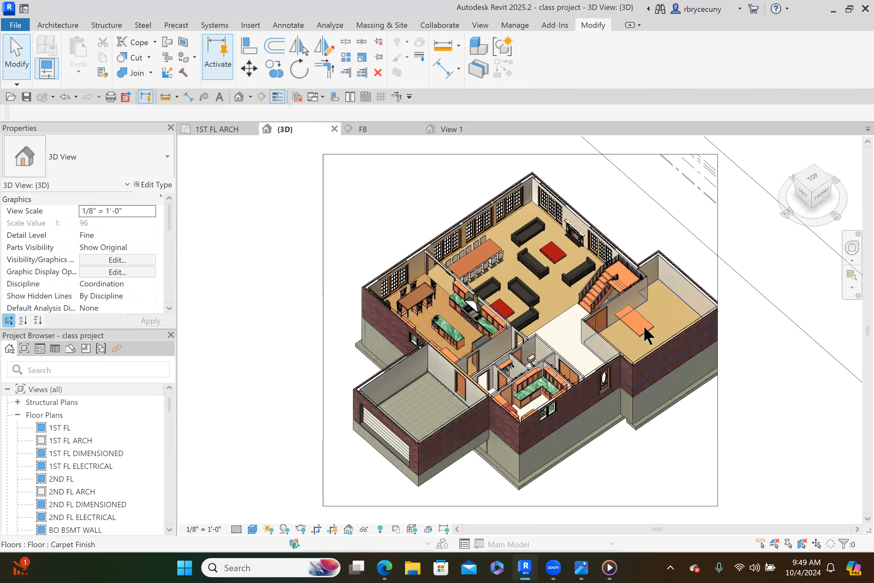
Step: In the 1ST FL ARCH plan, move the horizontal building section line down to cut through the double-door room just in front of the casework top
scroll(644, 320, "up", 2)
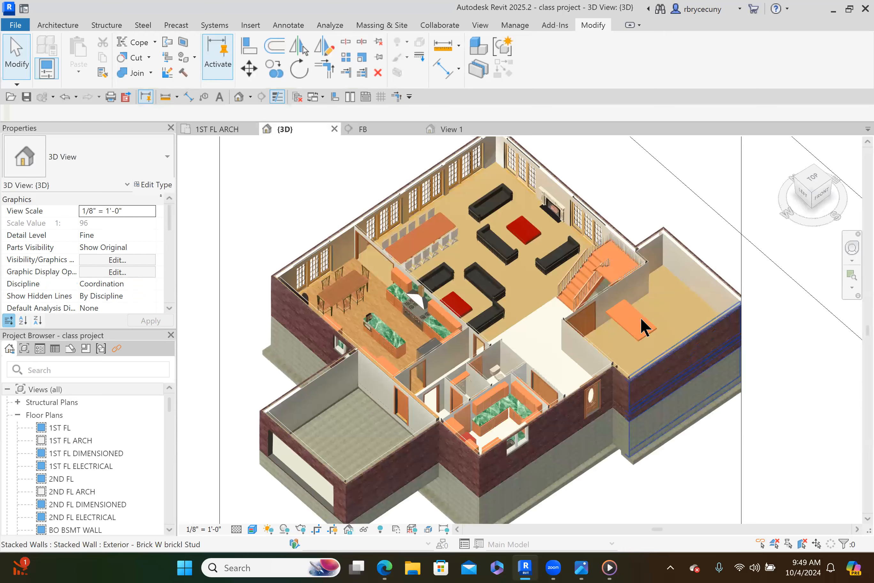
scroll(643, 324, "up", 5)
left_click(239, 129)
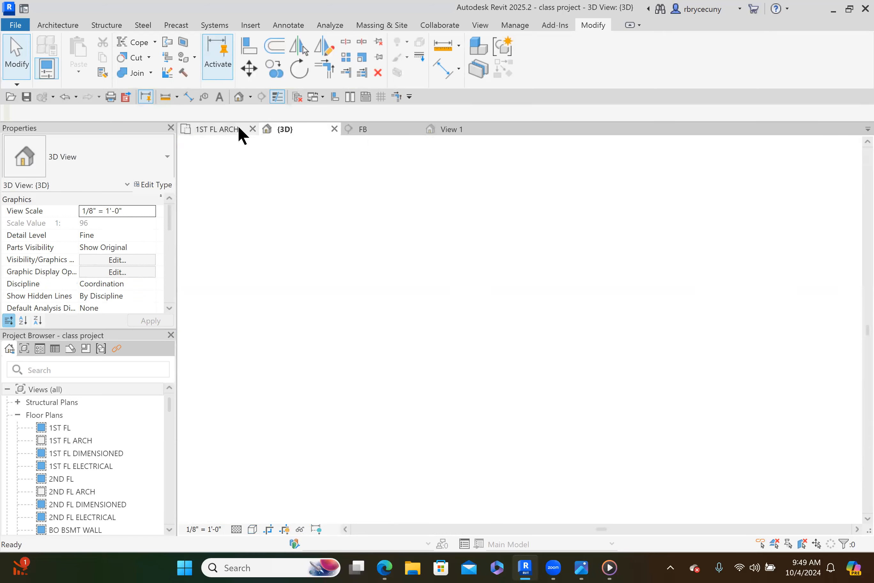
scroll(469, 344, "up", 4)
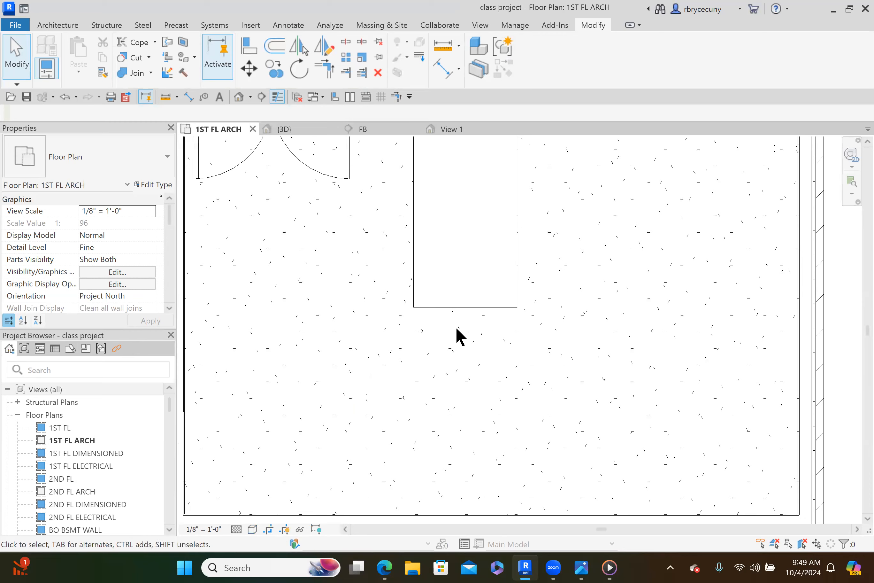
scroll(457, 330, "down", 5)
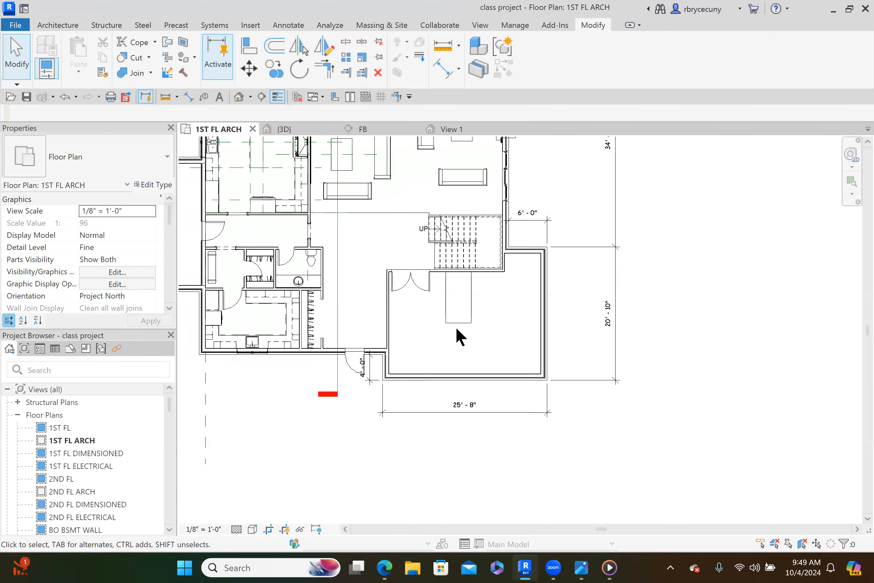
scroll(457, 329, "down", 2)
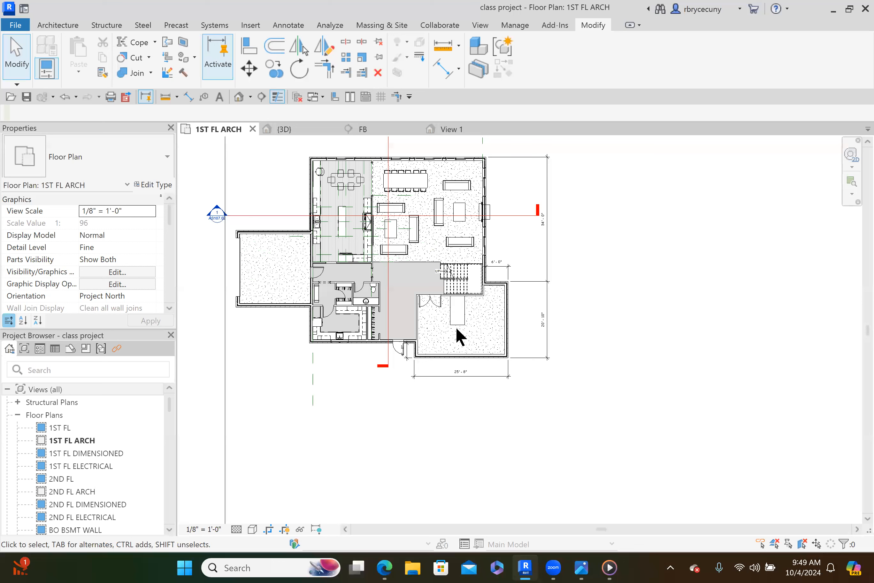
left_click_drag(517, 217, 564, 330)
scroll(456, 346, "up", 3)
Step: Open the view of the moved building section and focus on the casework top beside the double doors
left_click(545, 305)
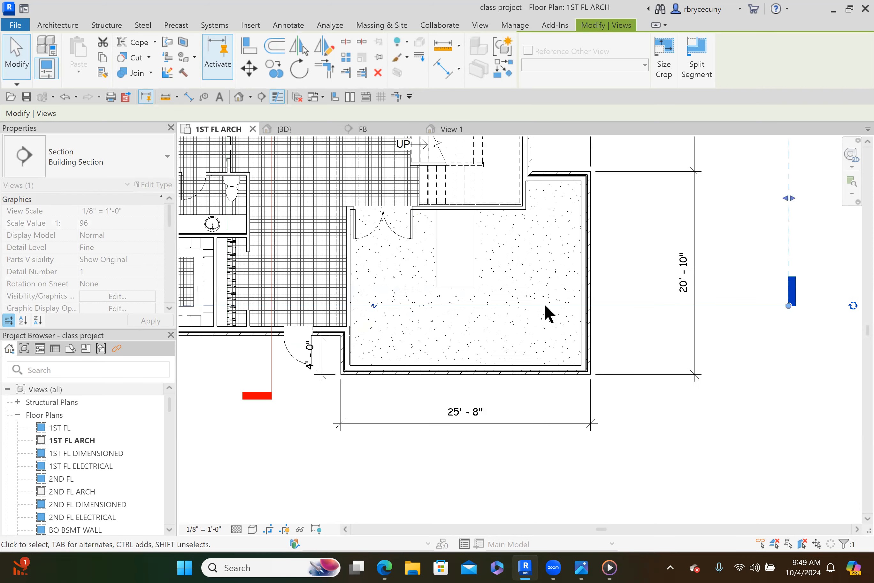
right_click(731, 306)
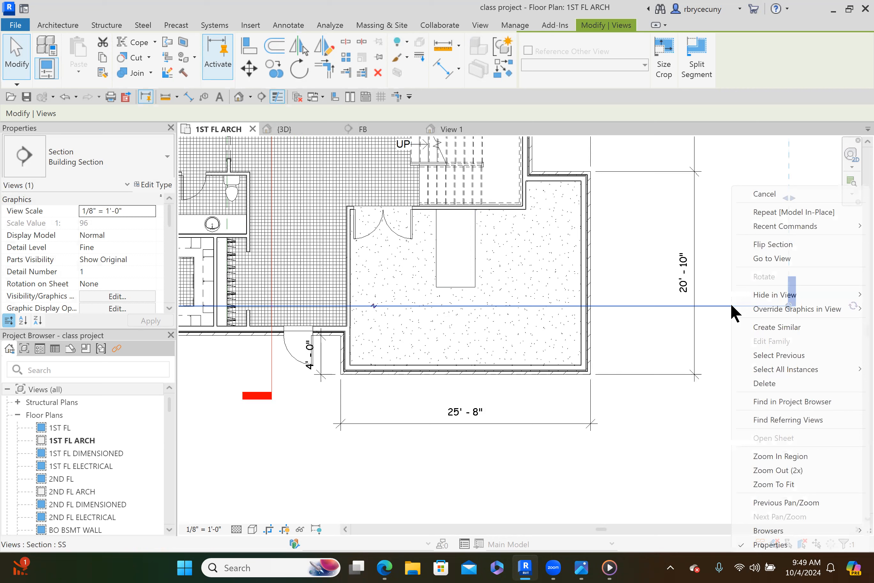
left_click(784, 258)
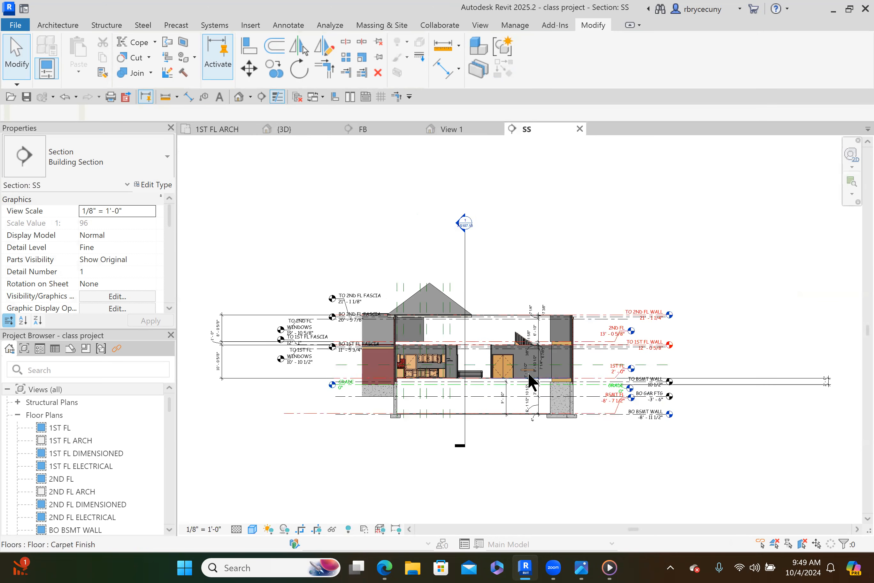
scroll(528, 374, "up", 5)
scroll(529, 374, "up", 2)
middle_click_drag(528, 370, 465, 361)
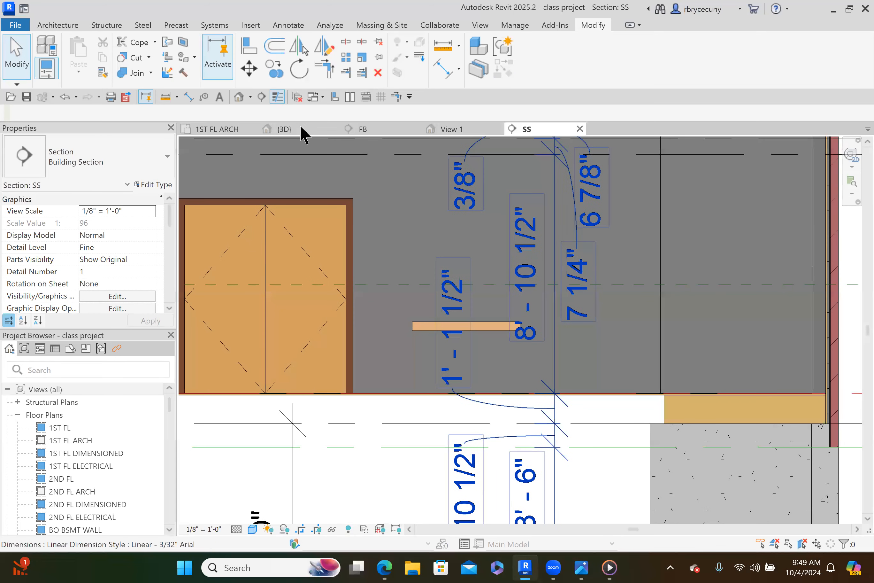
Step: Start a new in-place model in the Casework category, accepting the suggested name
left_click(58, 24)
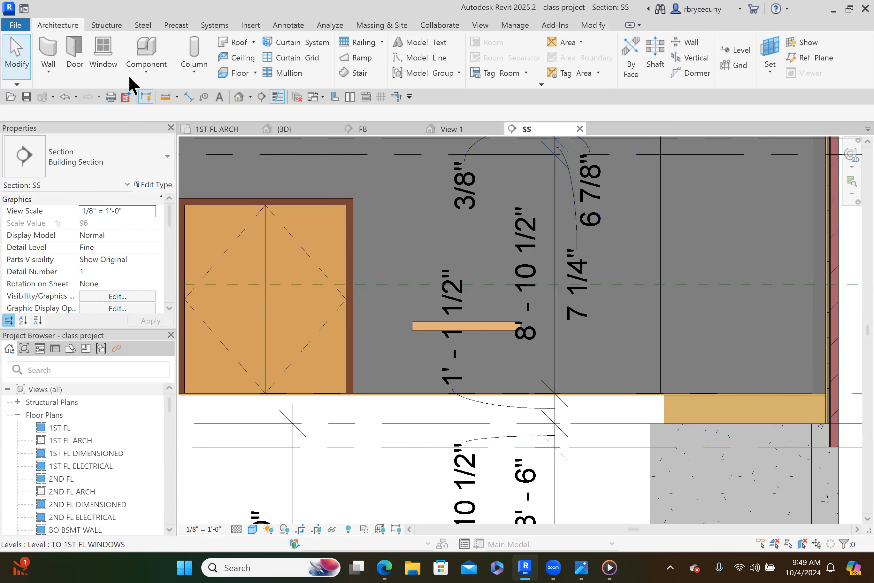
left_click(141, 73)
left_click(128, 124)
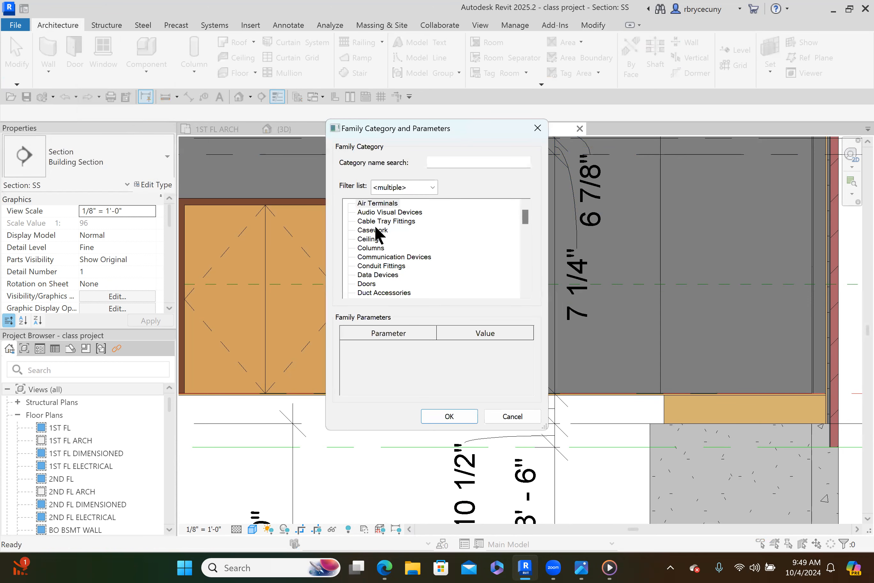
left_click(455, 419)
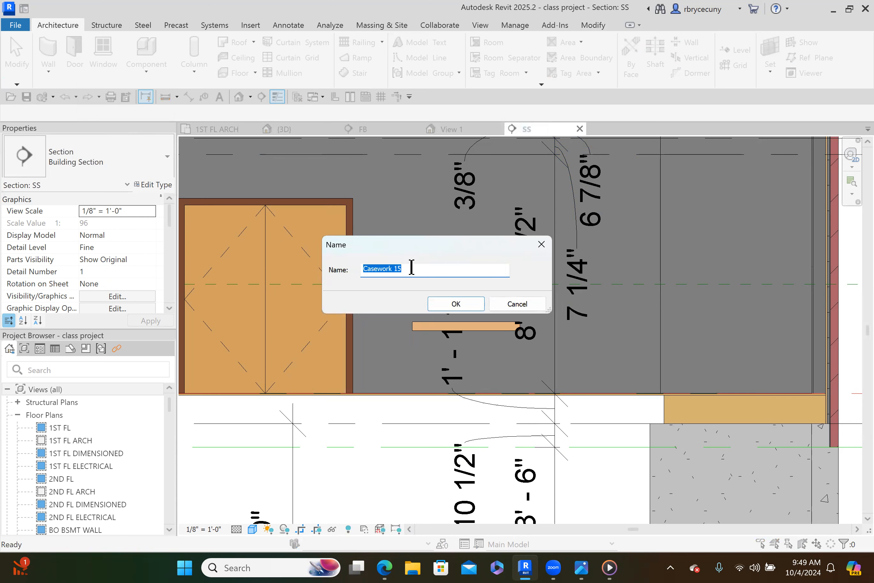
left_click(460, 304)
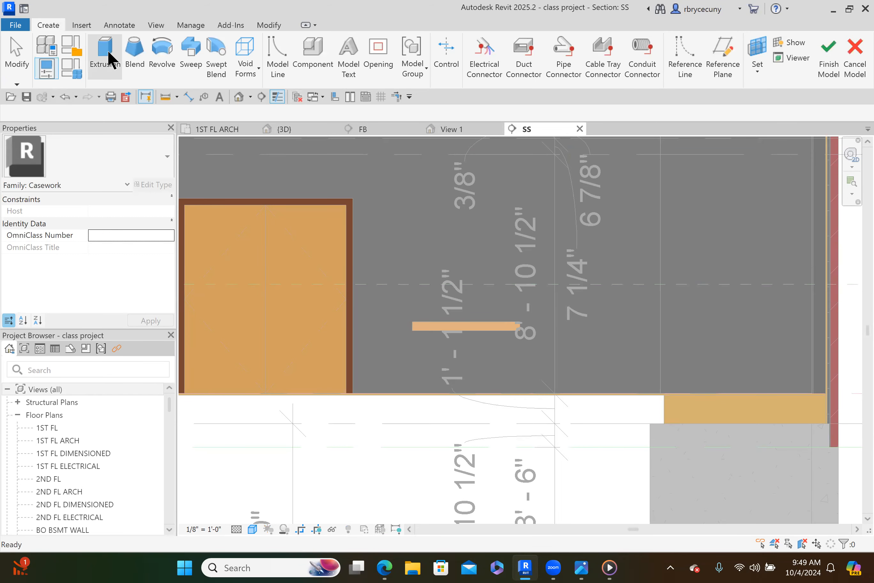
Step: Start an extrusion and pick the interior wall containing the double doors as its work plane
left_click(109, 58)
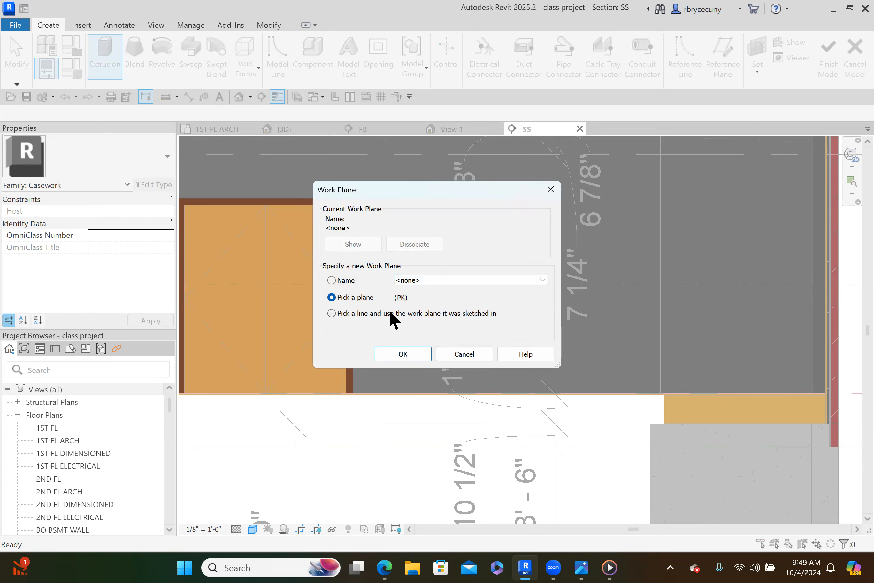
left_click(403, 355)
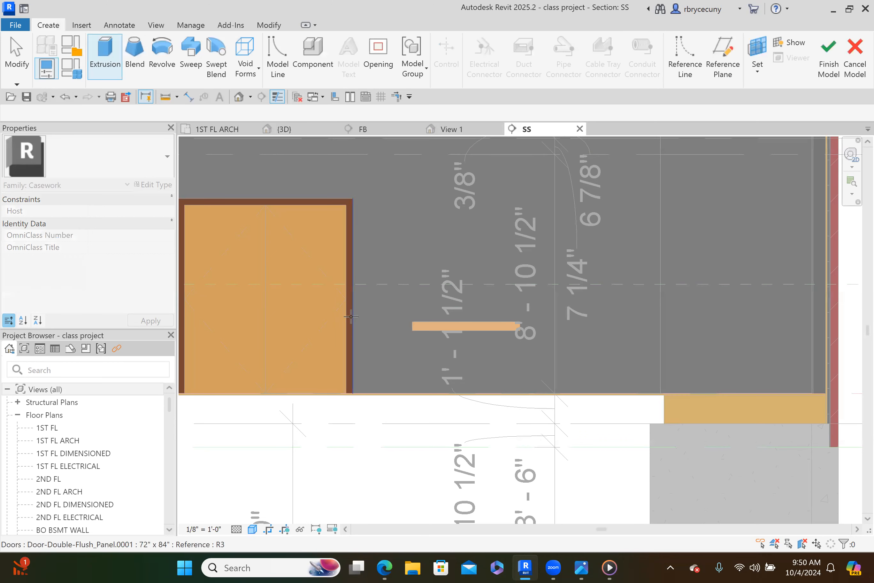
scroll(352, 318, "down", 2)
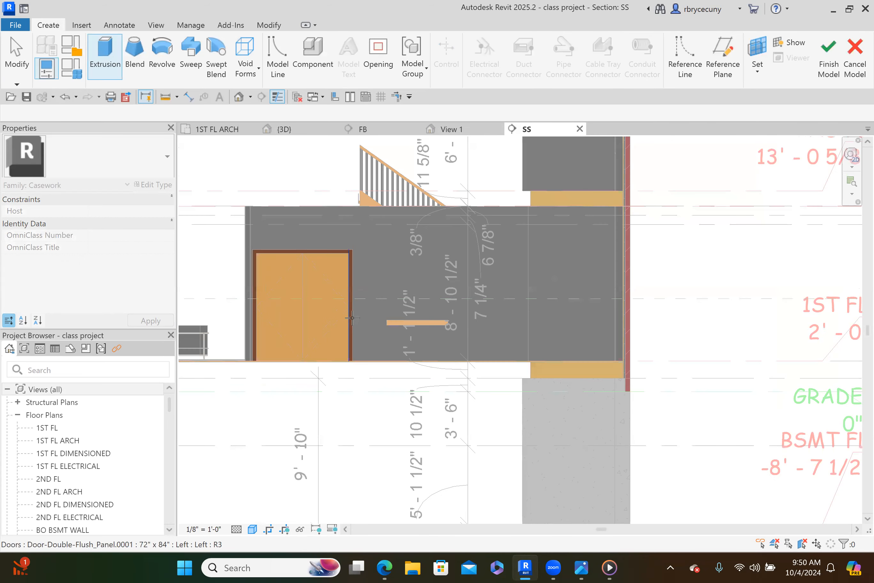
left_click(323, 209)
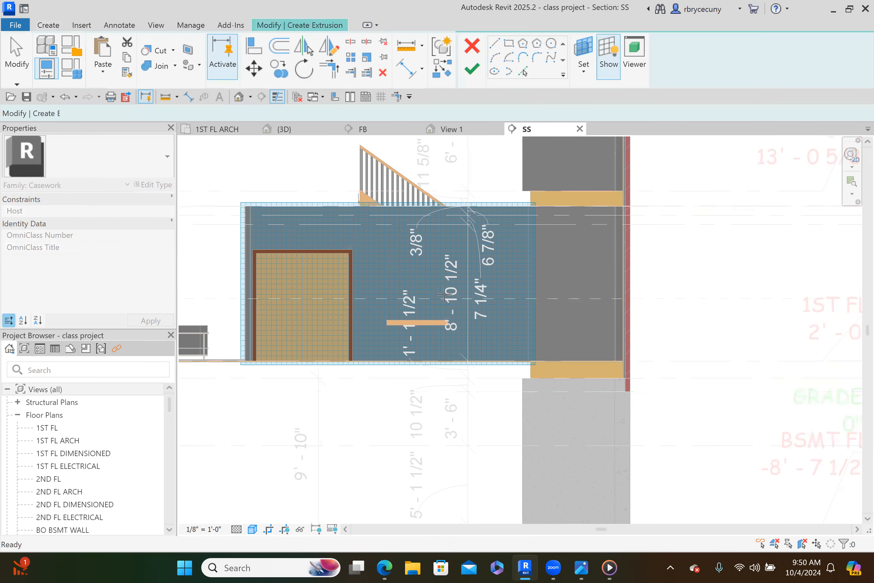
Step: Set the extrusion's start to 14" and its end to 0 from the wall
scroll(448, 299, "up", 2)
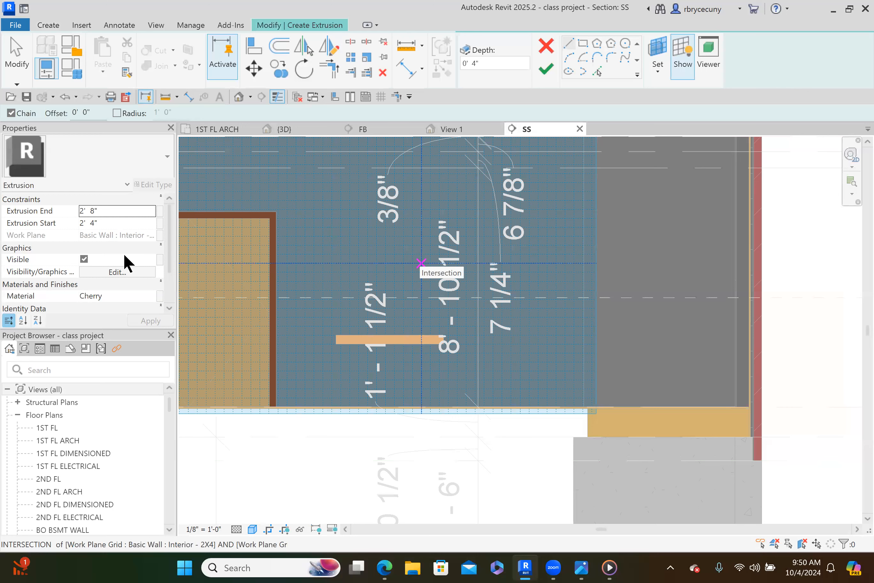
left_click(106, 223)
left_click(102, 225)
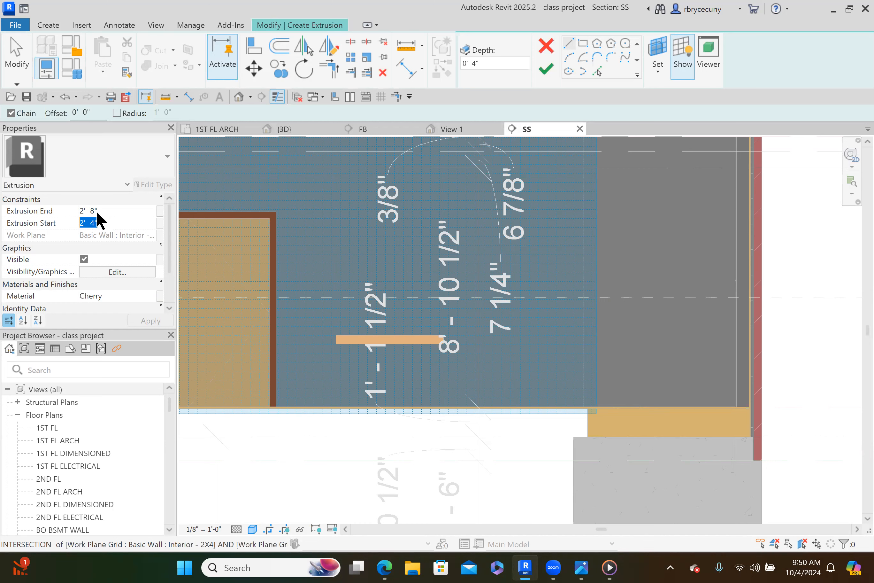
left_click(105, 209)
left_click(111, 223)
type("14\"")
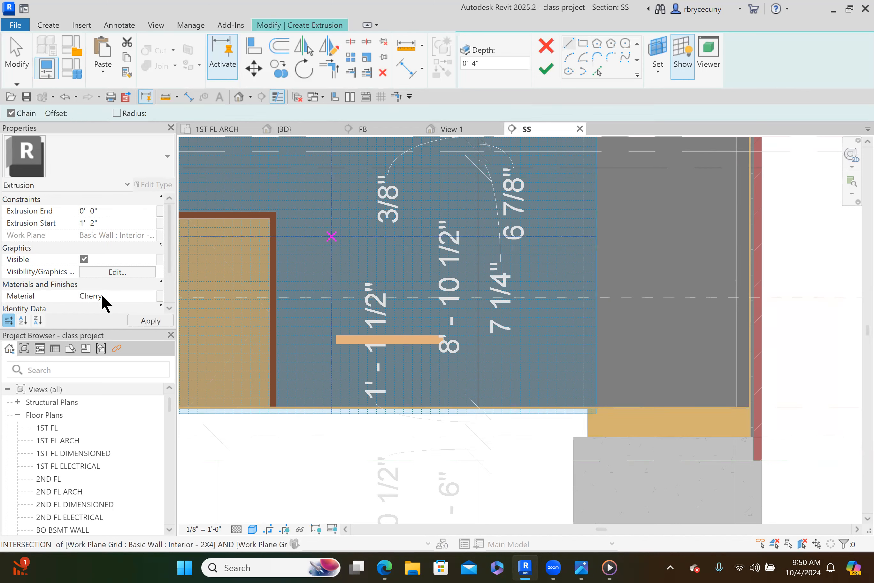
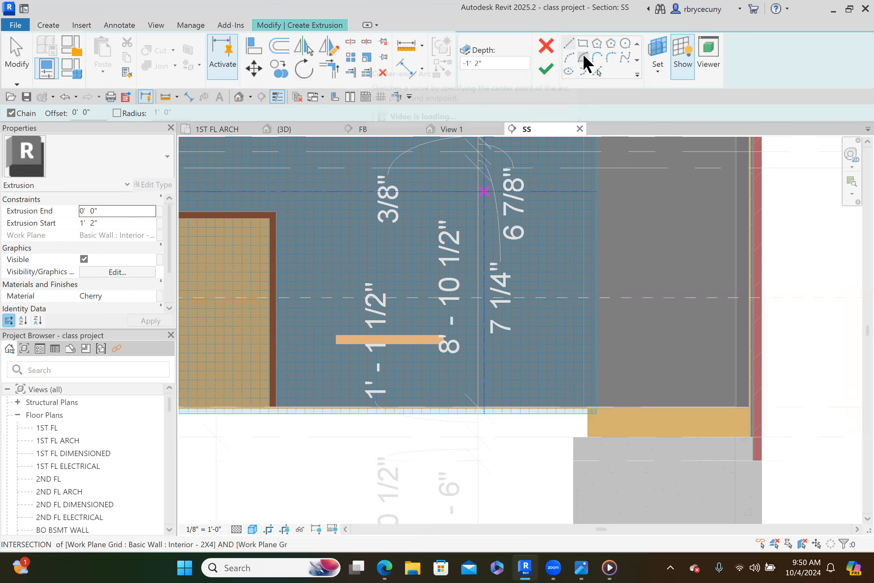
Step: Sketch a start-end-radius arc with a radius of about 5' 10 1/2", running from above the casework top down to the floor
left_click(570, 58)
scroll(345, 341, "up", 2)
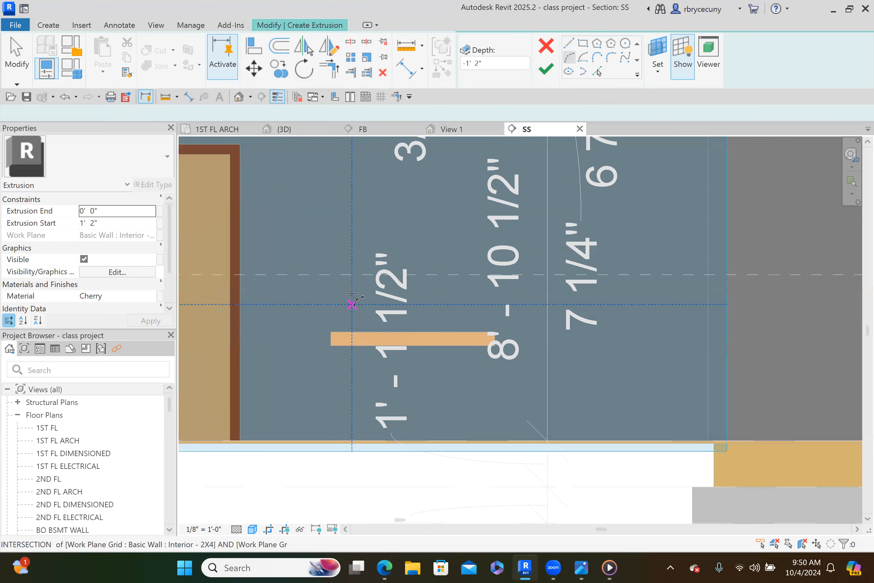
left_click(379, 440)
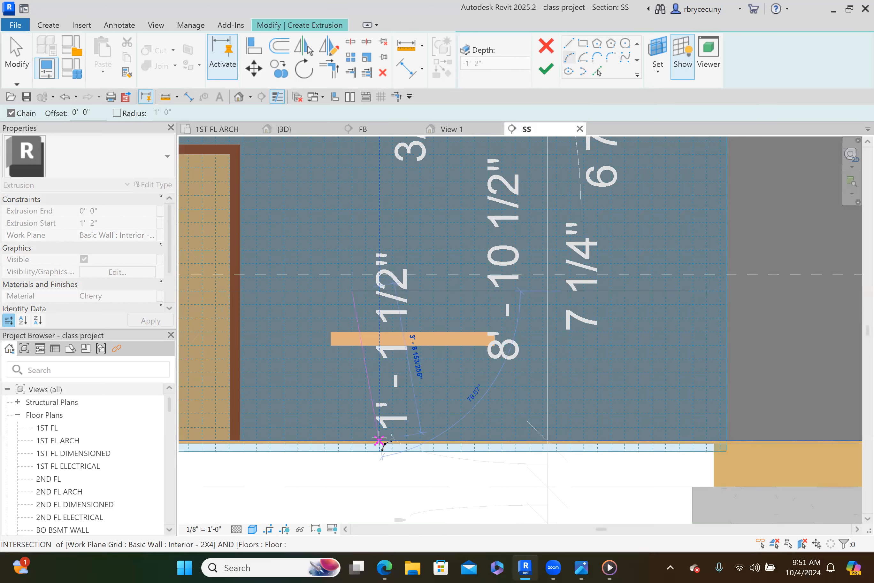
left_click(380, 374)
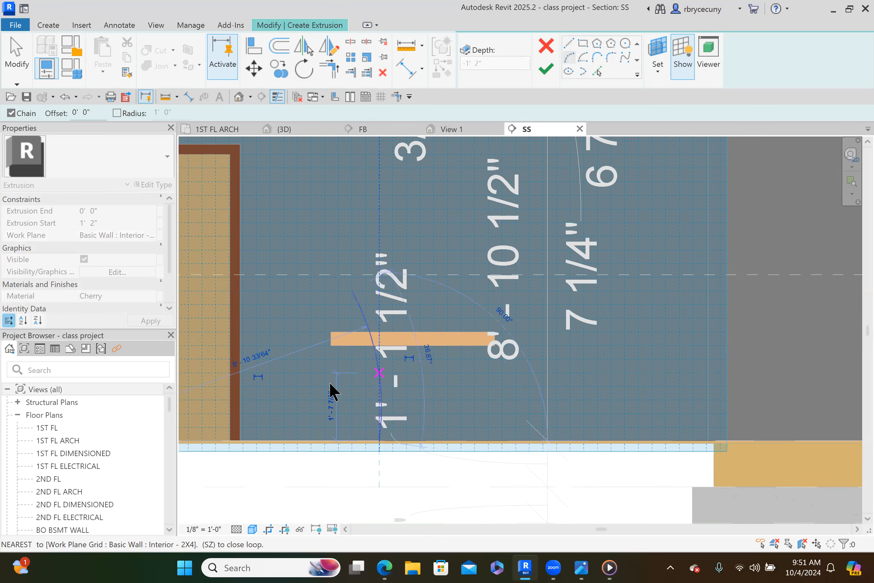
key("Escape")
key("Escape")
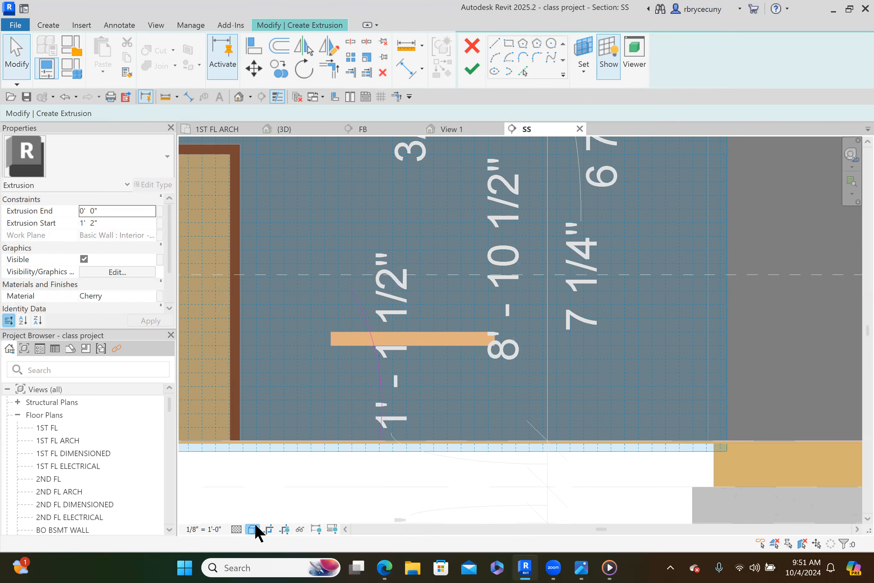
Step: Switch the section to hidden-line display and mirror a copy of the arc about a vertical axis drawn through the middle of the casework top
left_click(253, 529)
left_click(274, 471)
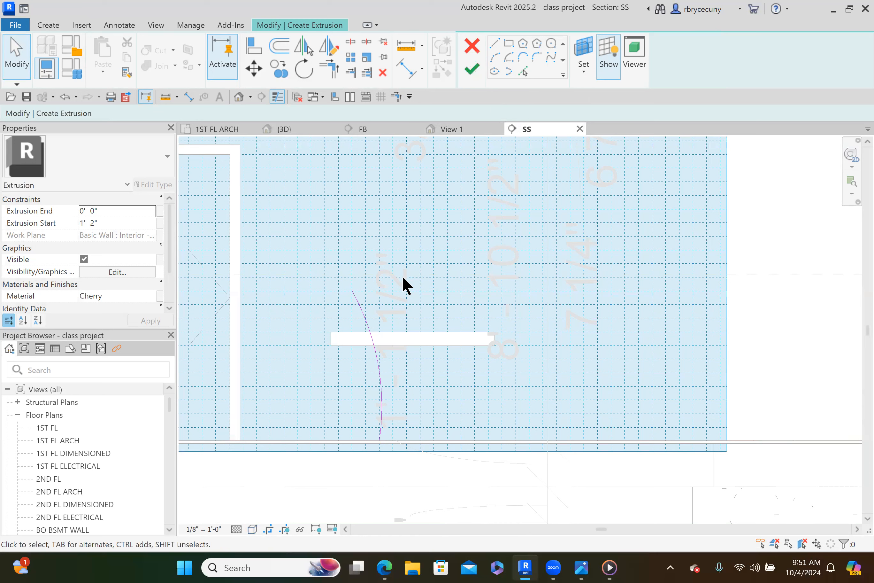
left_click(367, 315)
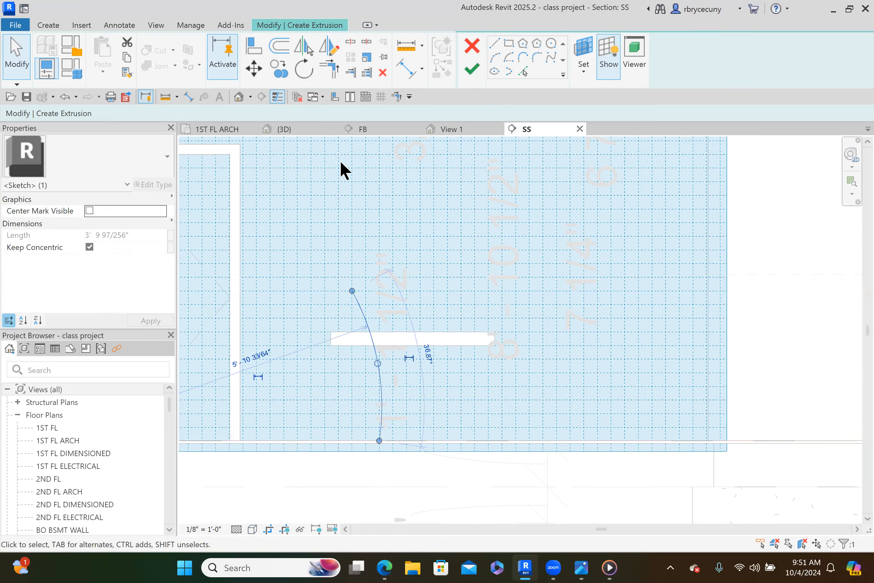
left_click(328, 48)
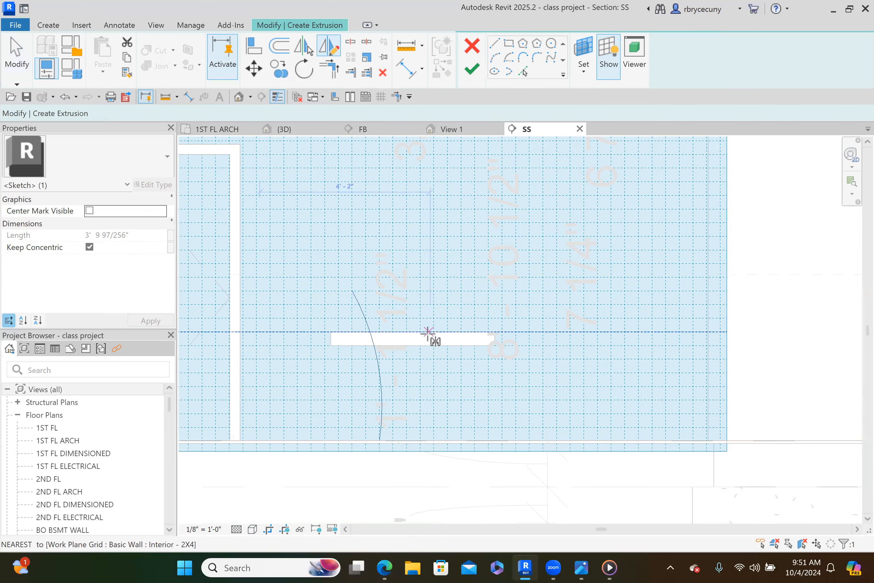
left_click(413, 333)
left_click(415, 279)
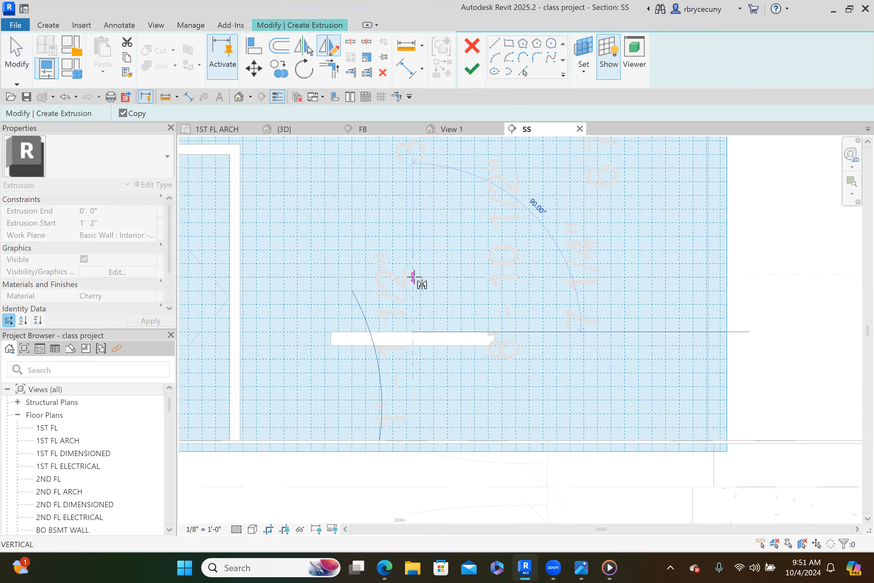
left_click(537, 441)
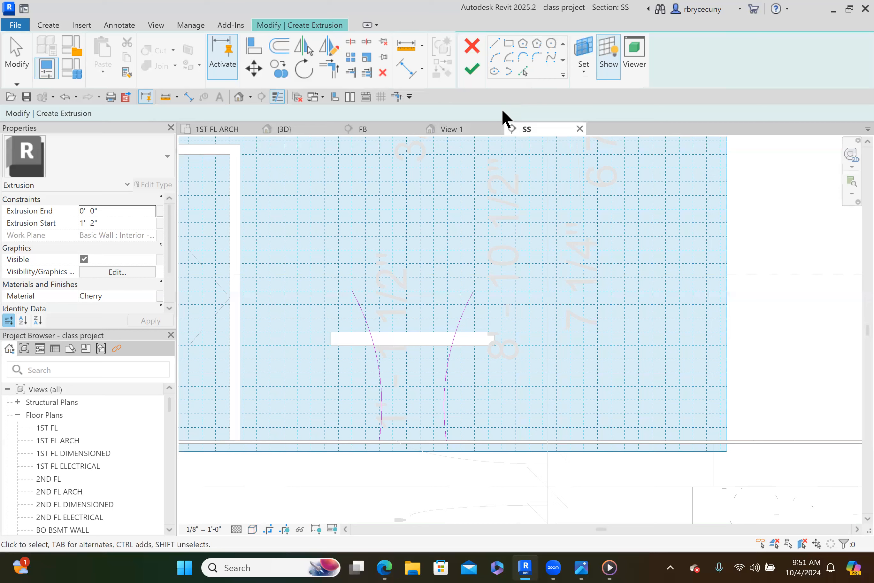
Step: Close the profile with straight lines joining the arcs' upper and lower ends, and finish the extrusion and the in-place model
left_click(494, 44)
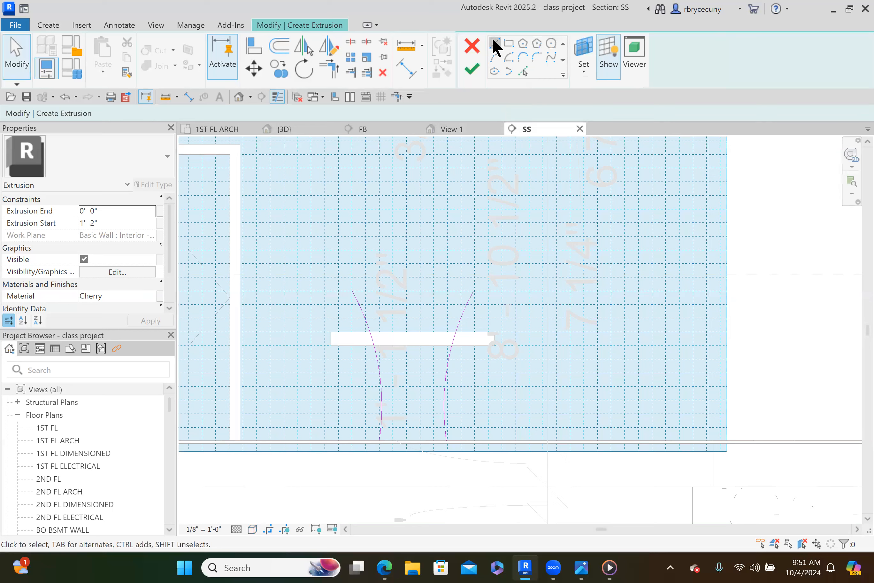
left_click(352, 291)
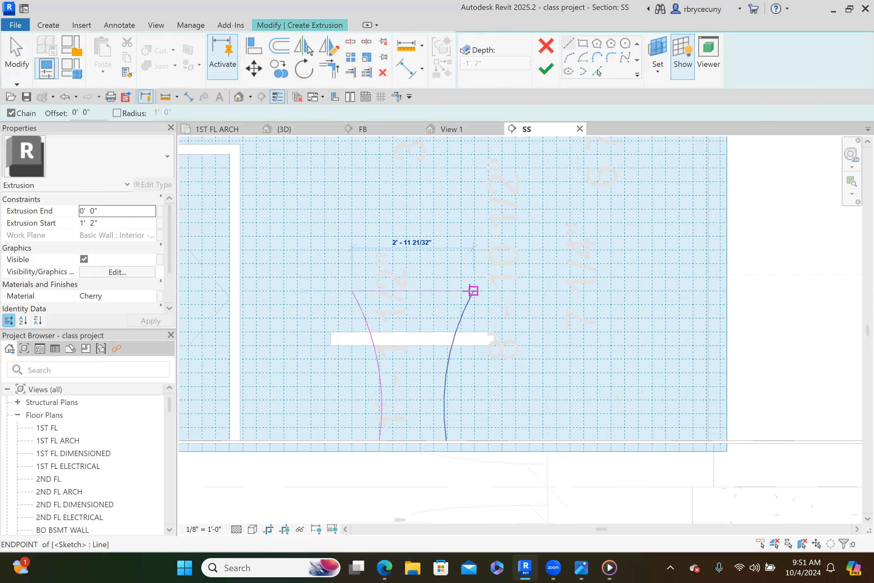
left_click(474, 291)
left_click(569, 44)
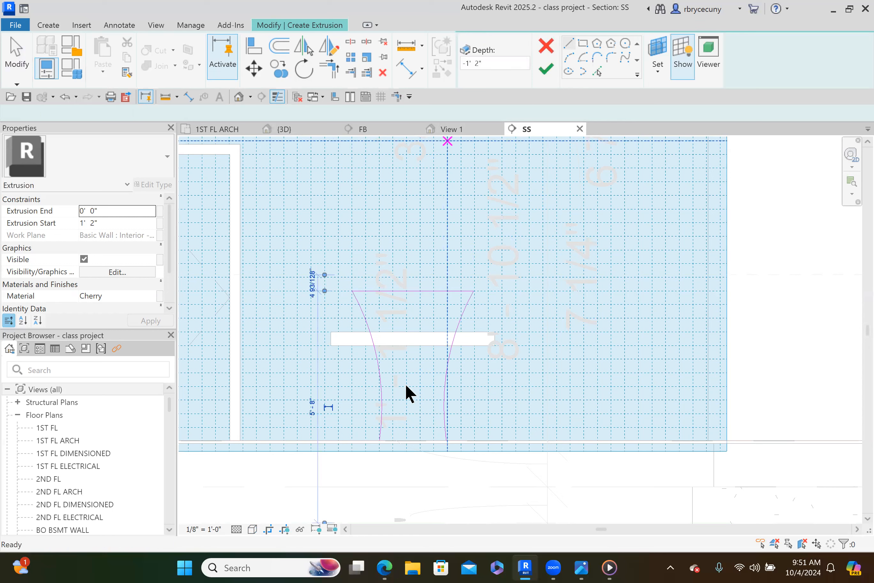
left_click(379, 440)
left_click(447, 440)
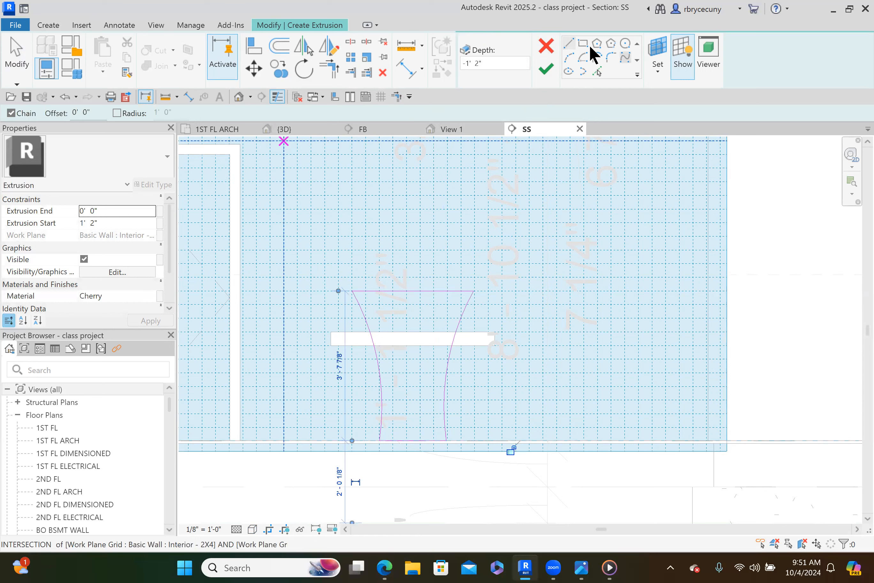
left_click(546, 68)
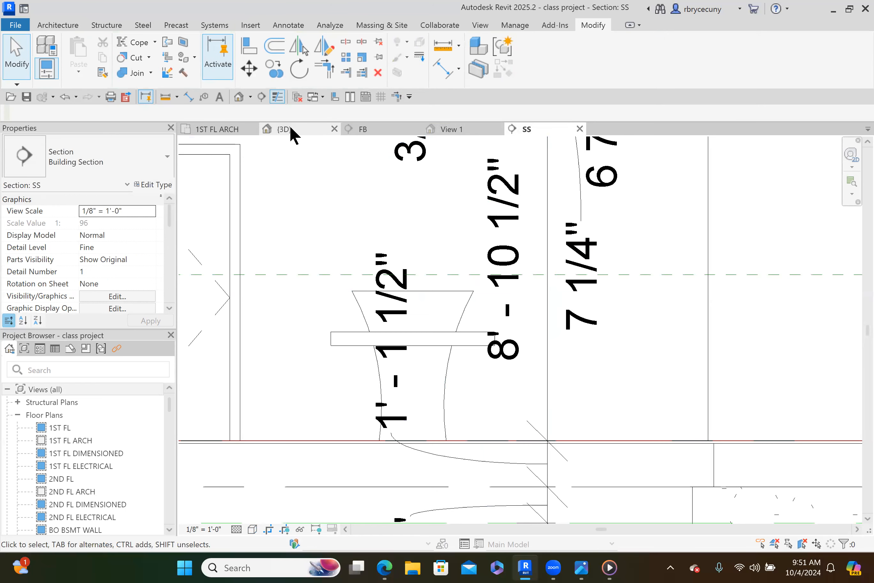
Step: Move the FB section line in the 1ST FL ARCH plan so it cuts through the casework top, and open that section view
left_click(289, 132)
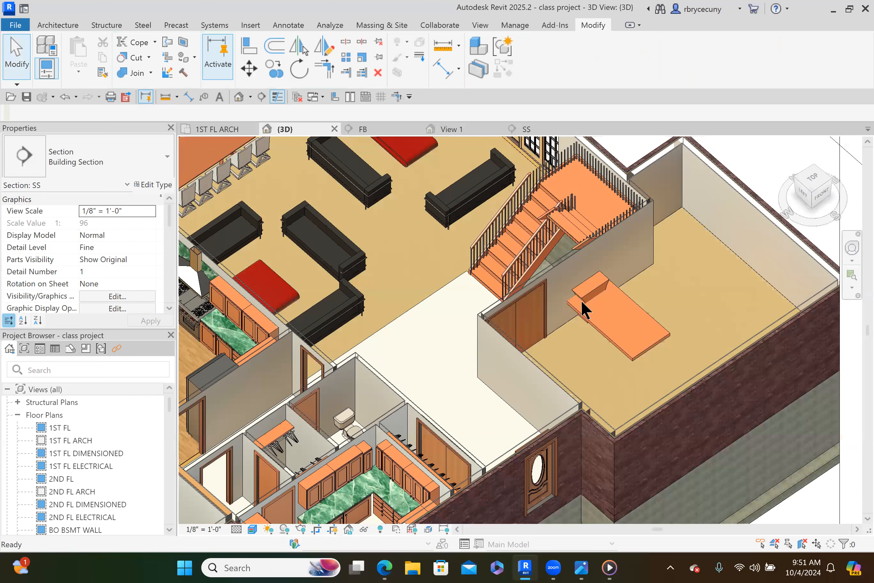
scroll(757, 433, "up", 4)
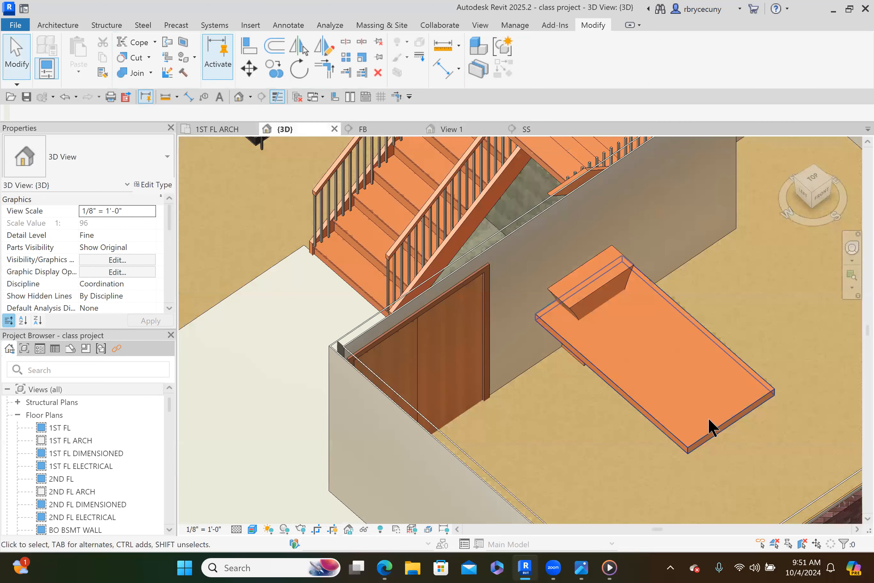
left_click(225, 134)
scroll(407, 300, "down", 5)
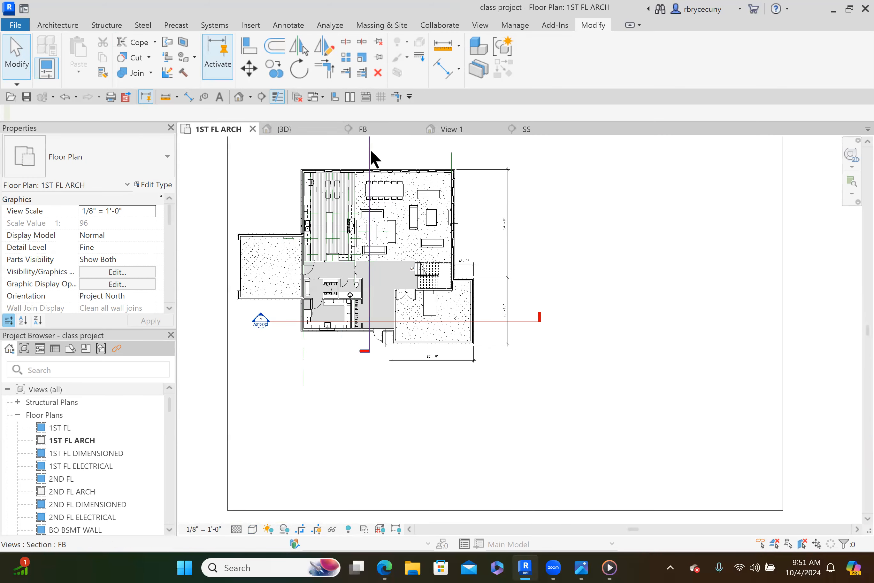
left_click(370, 150)
left_click(433, 220)
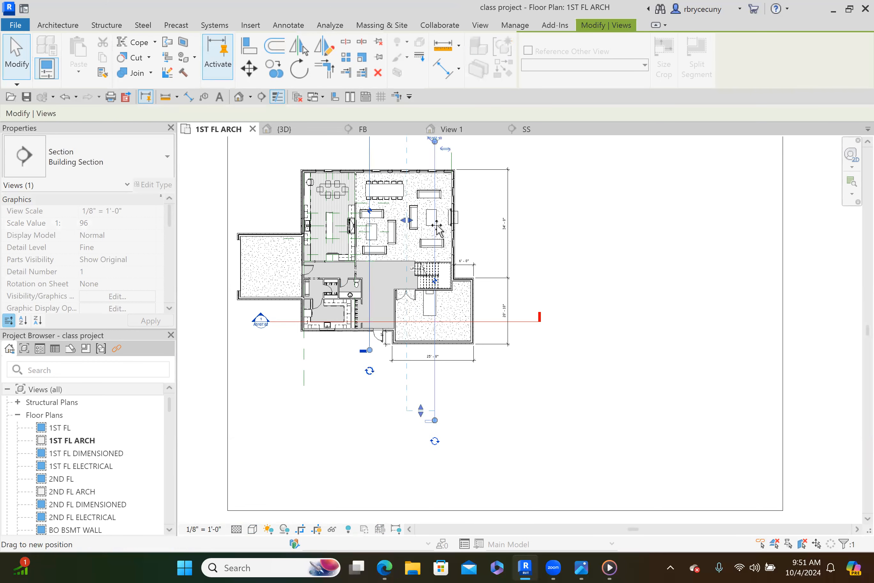
left_click_drag(434, 236, 433, 238)
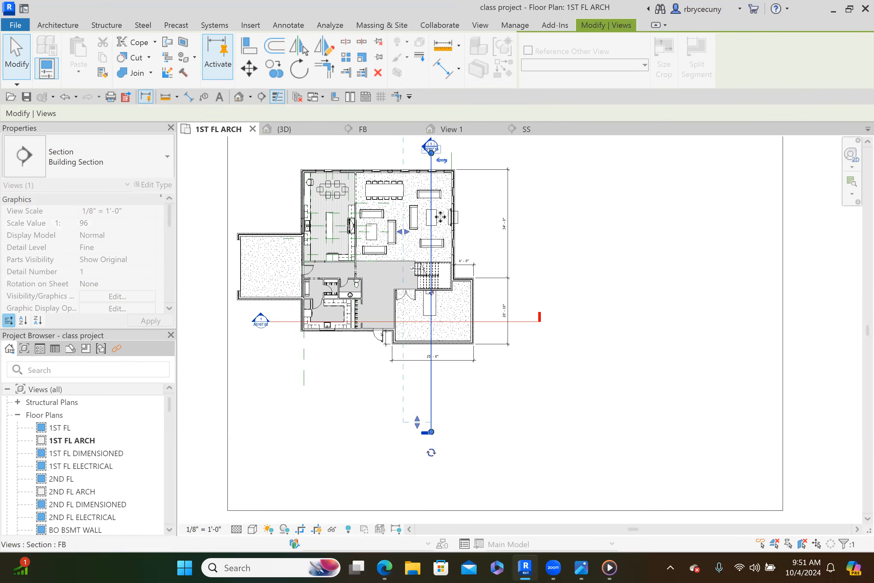
right_click(433, 378)
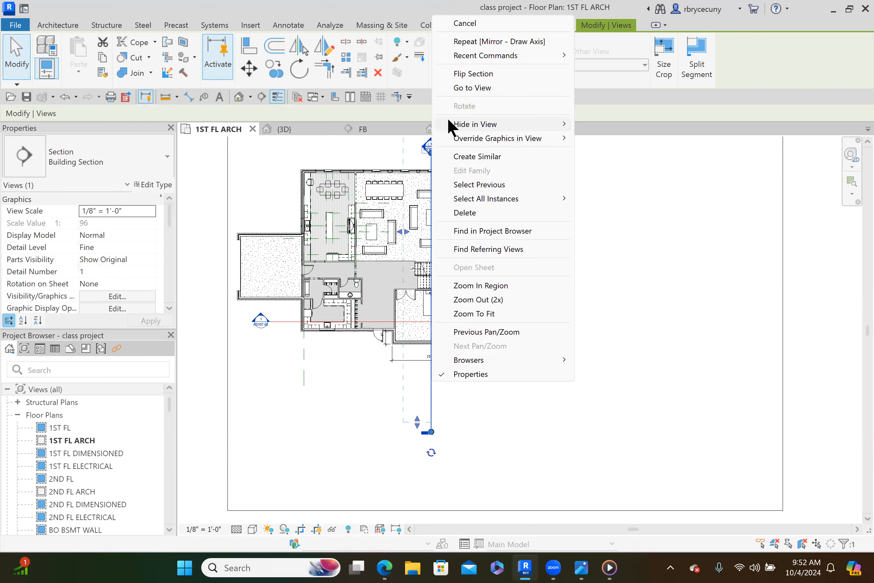
left_click(474, 87)
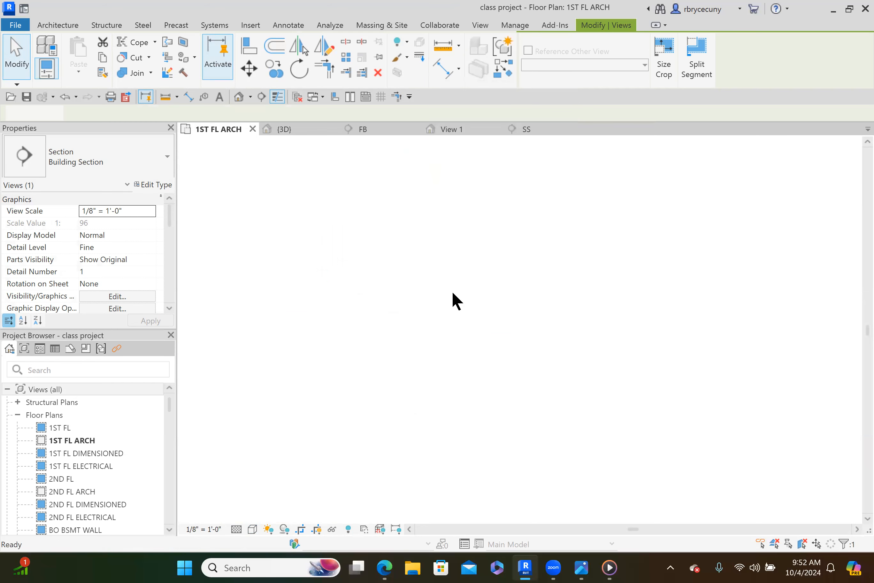
left_click(528, 329)
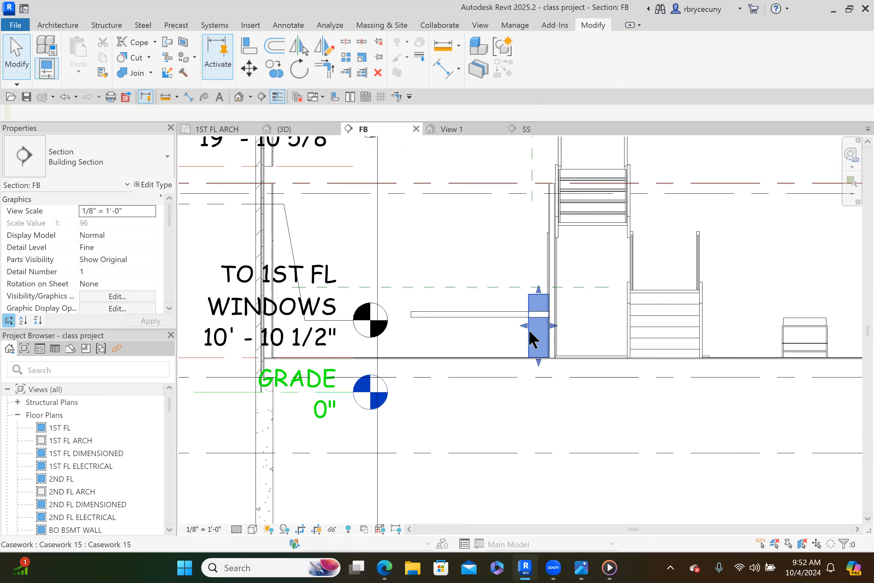
key("m")
key("v")
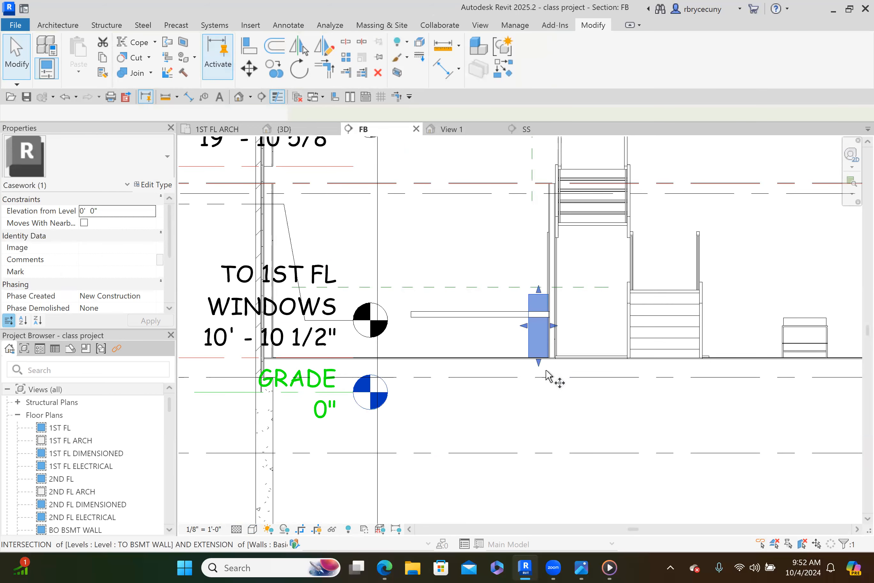
left_click(549, 359)
key("Escape")
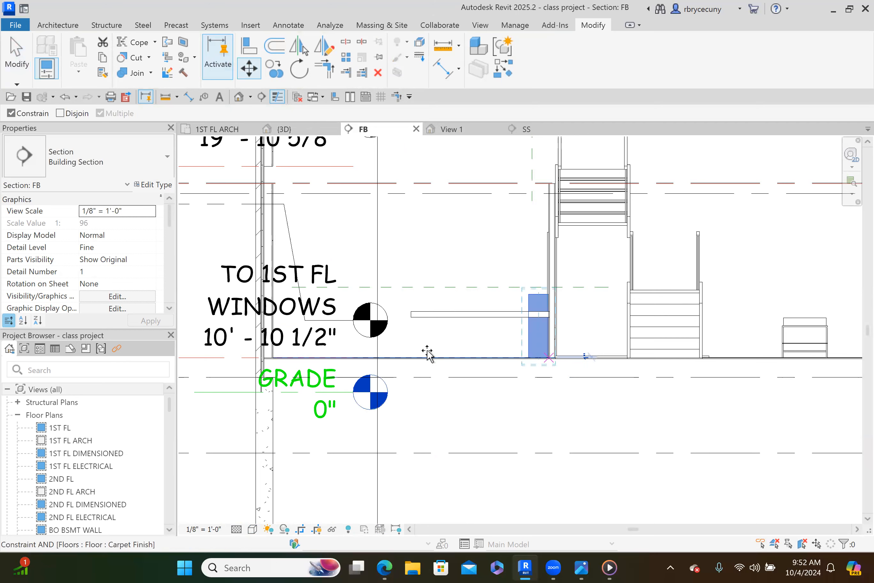
key("Escape")
Step: Stretch the curved support's two side faces away from the wall so it stands at the free end of the casework top
left_click(529, 329)
left_click_drag(465, 330, 370, 326)
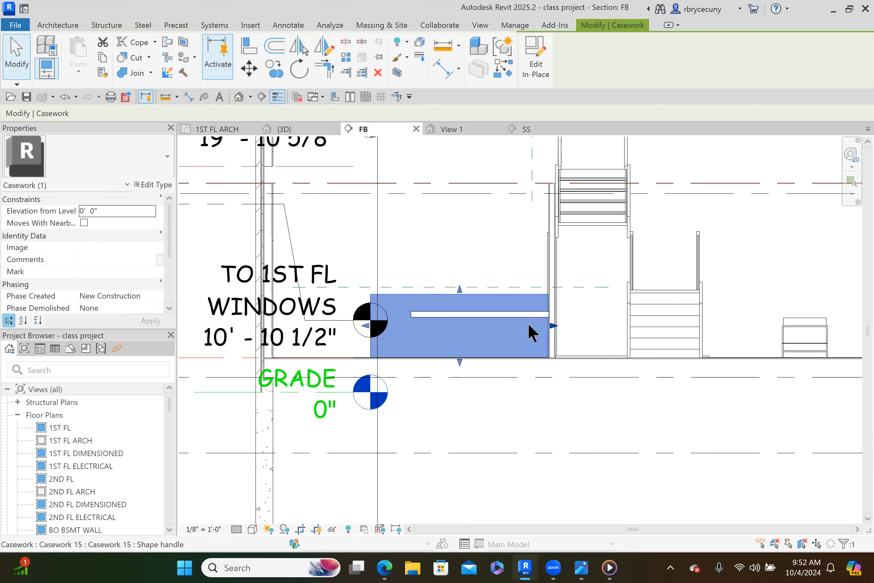
left_click_drag(425, 328, 418, 331)
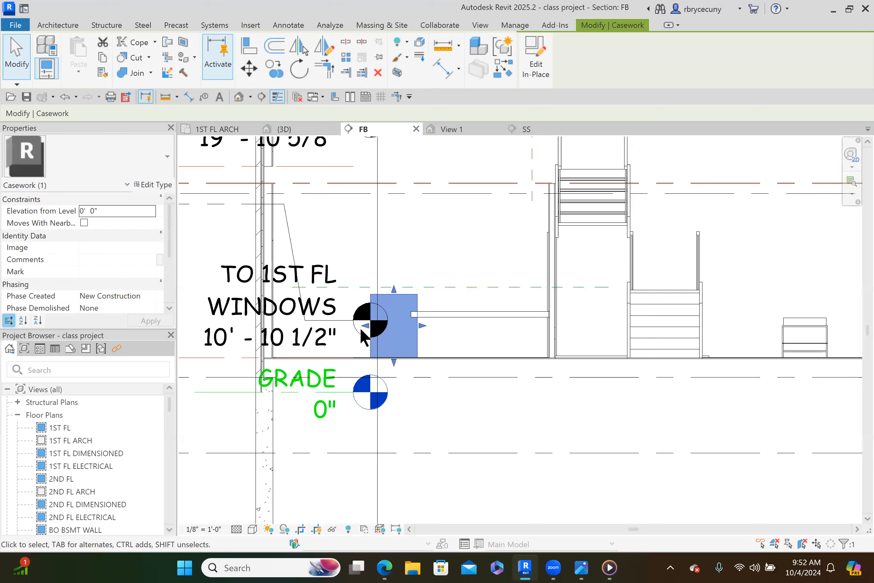
scroll(360, 327, "up", 2)
left_click_drag(356, 327, 382, 330)
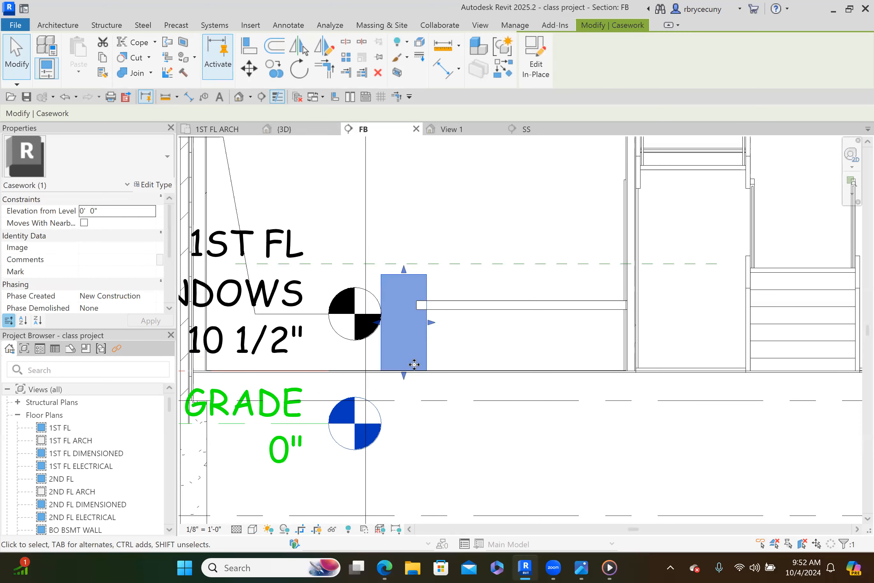
Step: Open the curved support for in-place editing and set its extrusion depth to 1' 4"
left_click(534, 60)
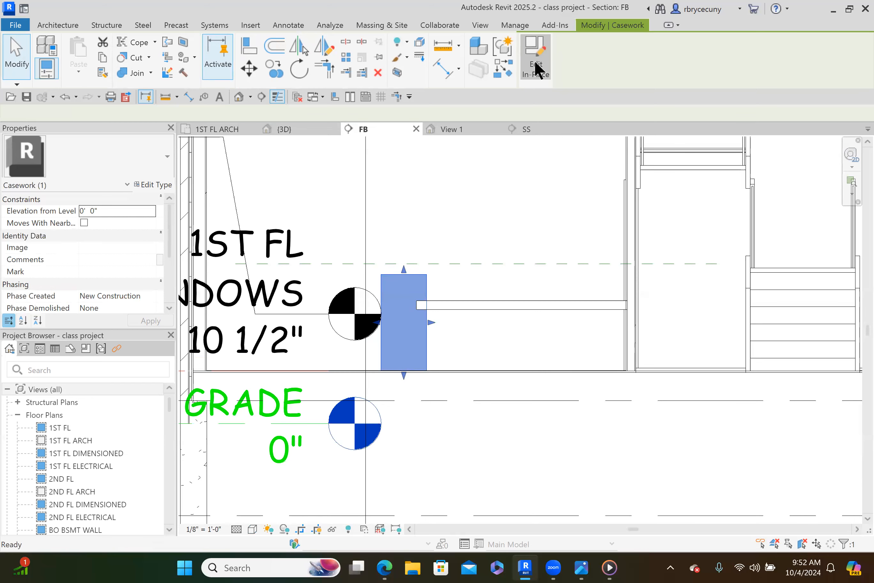
left_click(382, 289)
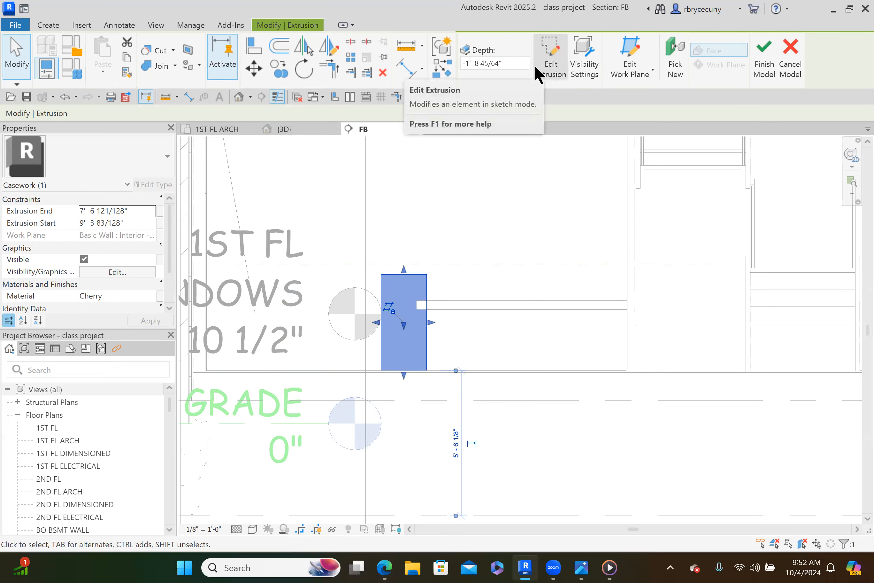
left_click(495, 63)
left_click_drag(397, 73, 397, 74)
type("1'43")
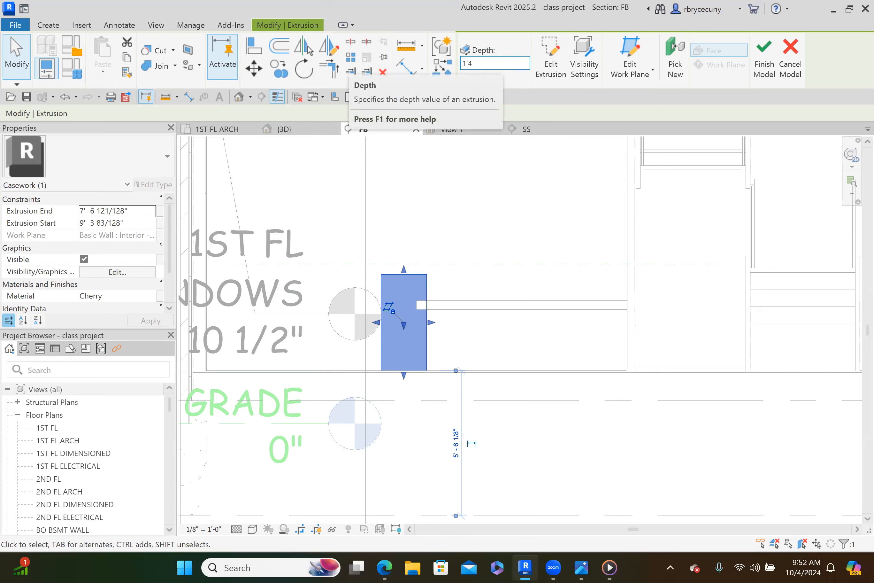
key("Return")
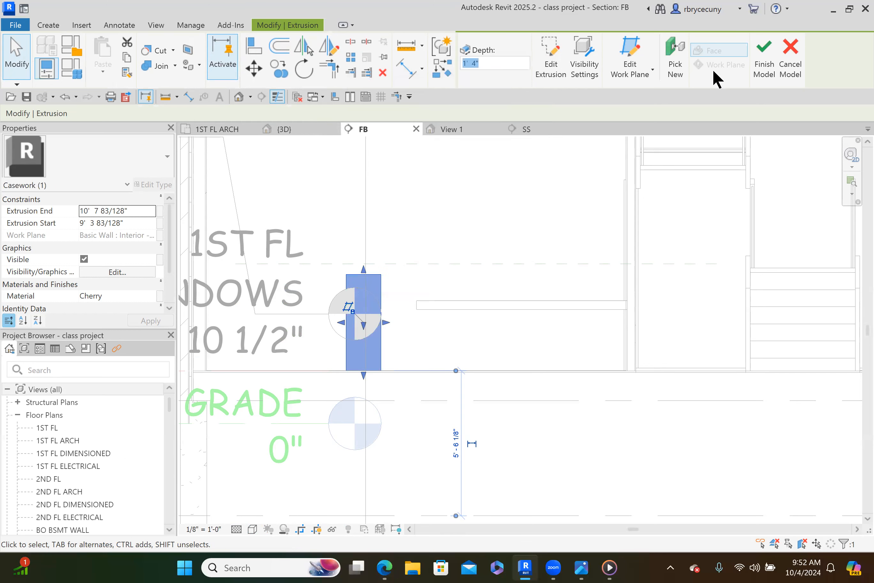
left_click(254, 70)
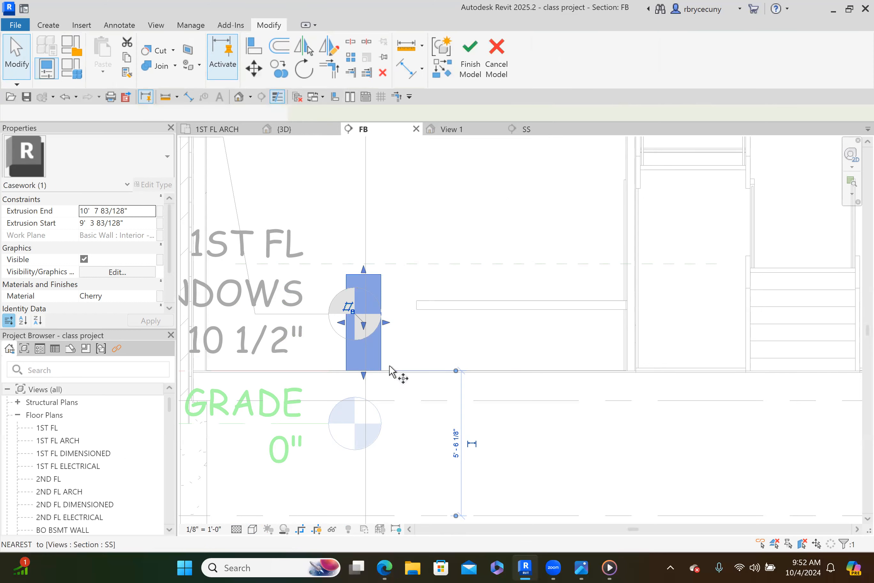
left_click(389, 311)
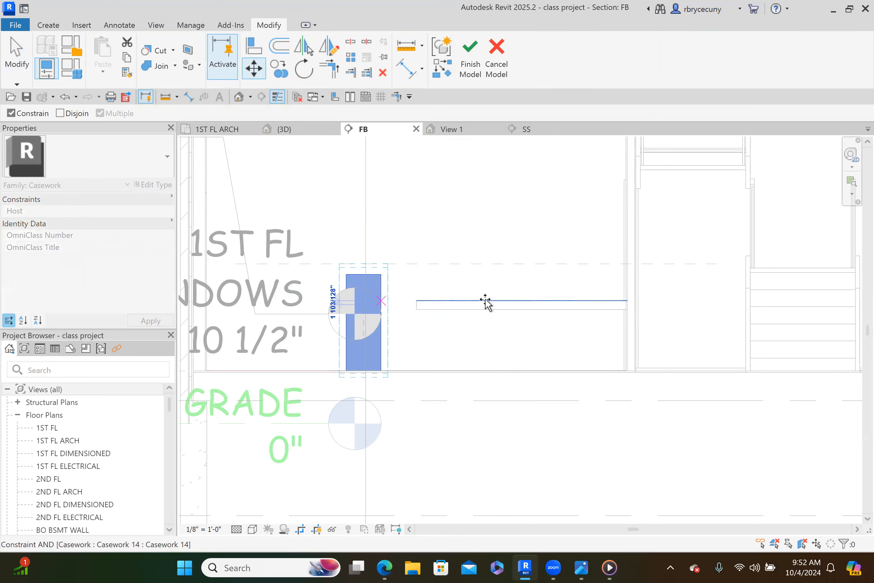
key("Escape")
key("Escape")
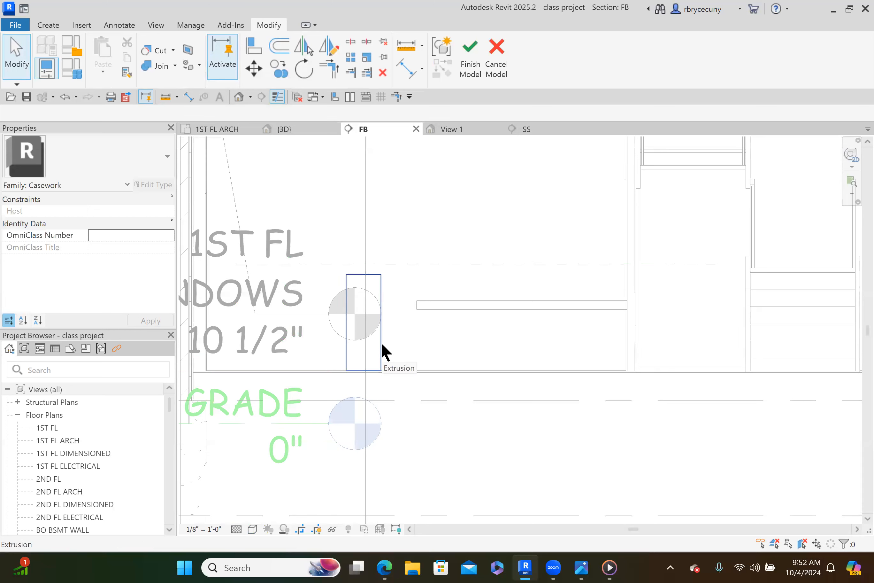
Step: Stretch the support extrusion's two faces back toward the casework top's free end, leaving it about 11 3/8" deep
left_click(381, 344)
mouse_move(412, 330)
left_mouse_down()
mouse_move(447, 322)
mouse_move(427, 324)
left_mouse_up()
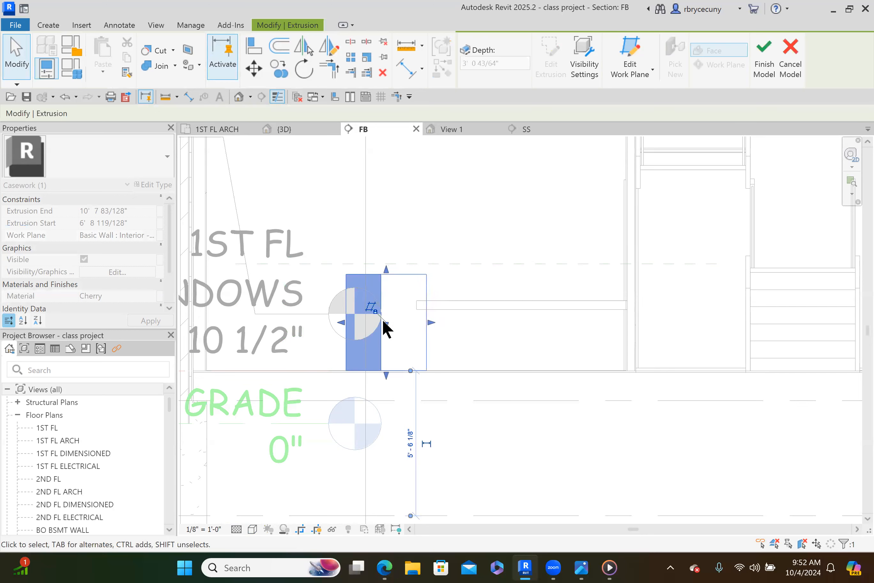
left_click_drag(357, 331, 401, 332)
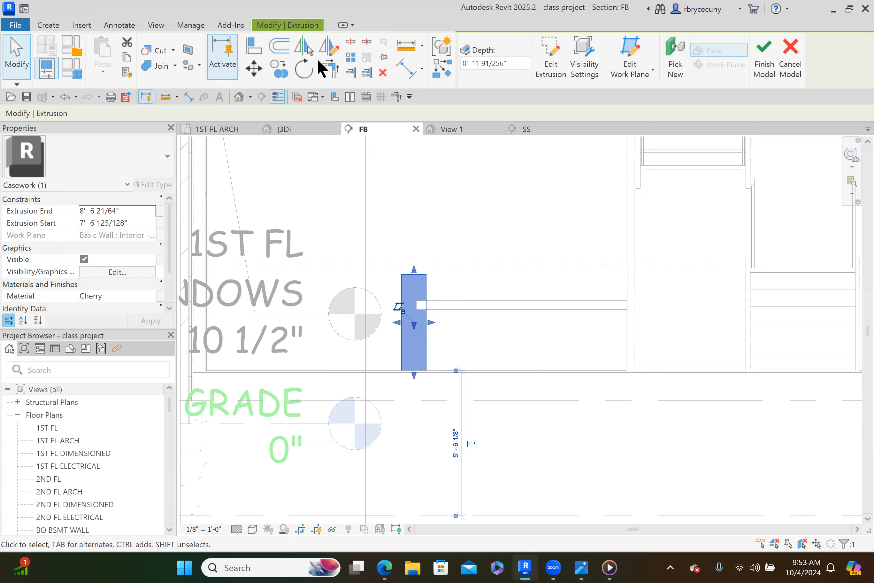
Step: Draw a vertical reference plane upward from the top corner of the support's wall-side face
left_click(48, 26)
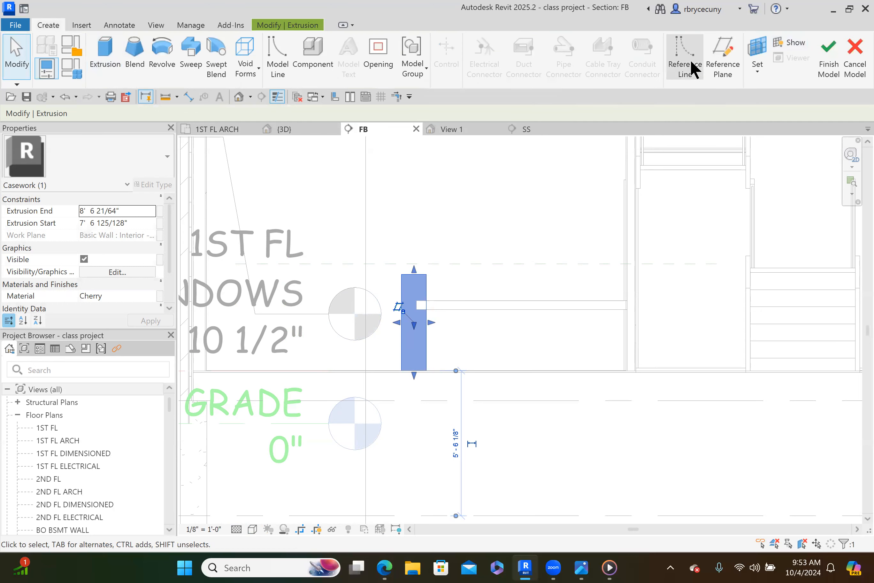
left_click(719, 69)
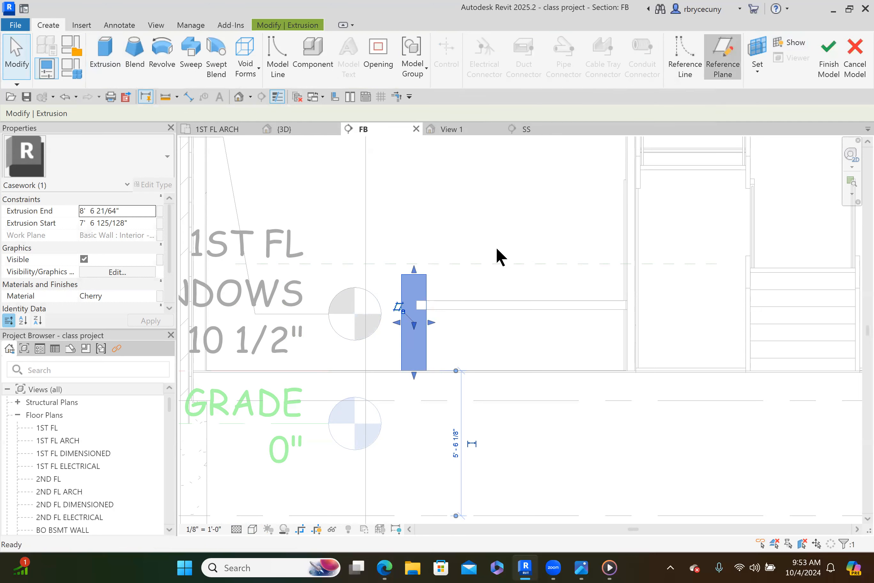
left_click(426, 274)
left_click(427, 217)
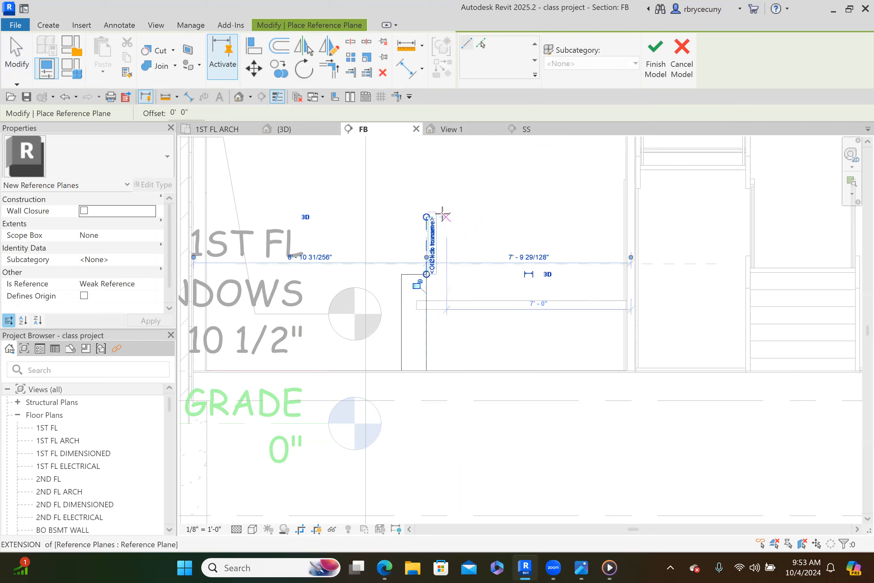
key("Escape")
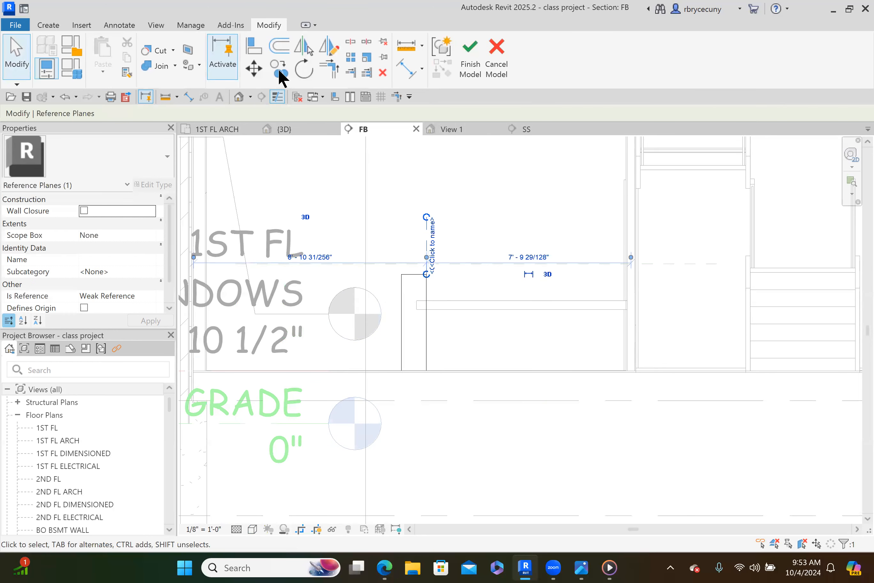
Step: Copy the reference plane 14" away from the wall, toward the support's outer face
left_click(255, 69)
key("c")
key("o")
left_click(465, 195)
type("14")
key("Return")
key("Escape")
Step: Align the support's outer face to the copied reference plane and finish the in-place model
left_click(254, 46)
left_click(395, 246)
left_click(401, 309)
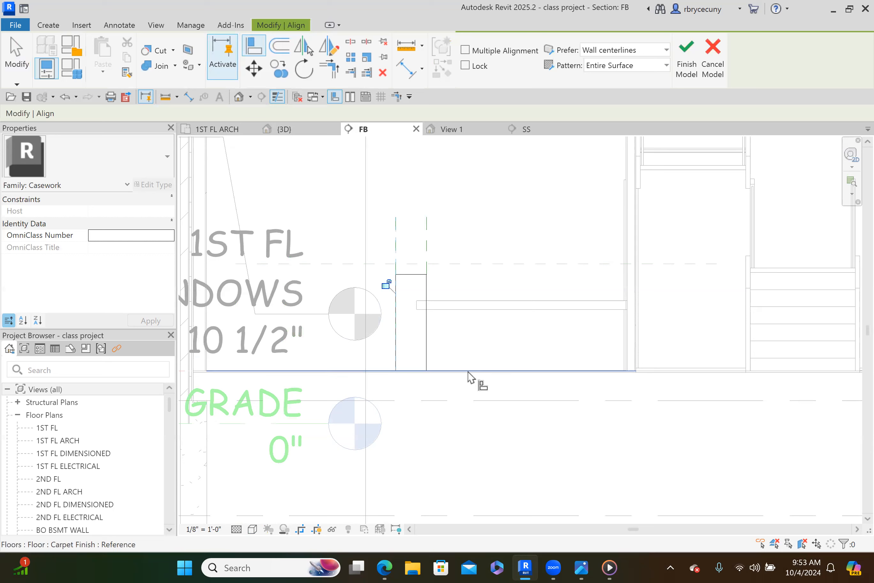
key("Escape")
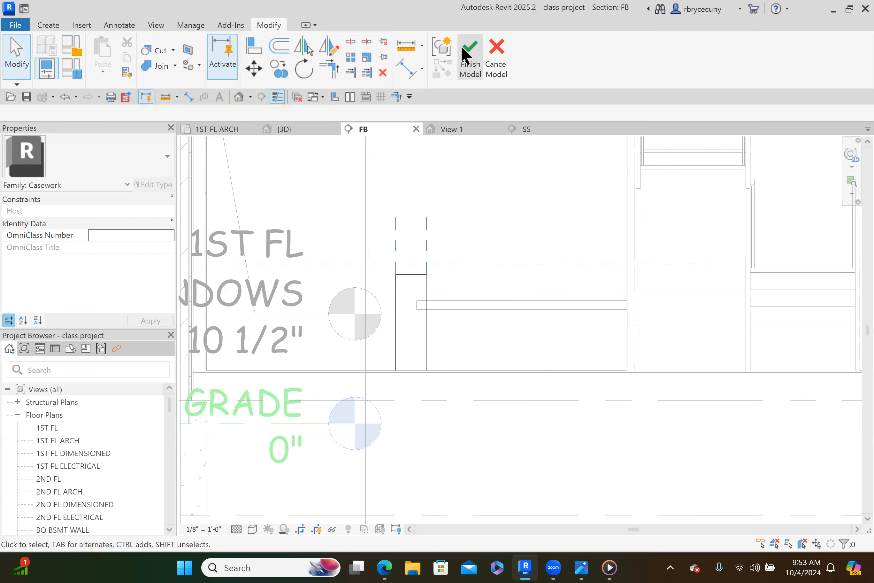
left_click(483, 75)
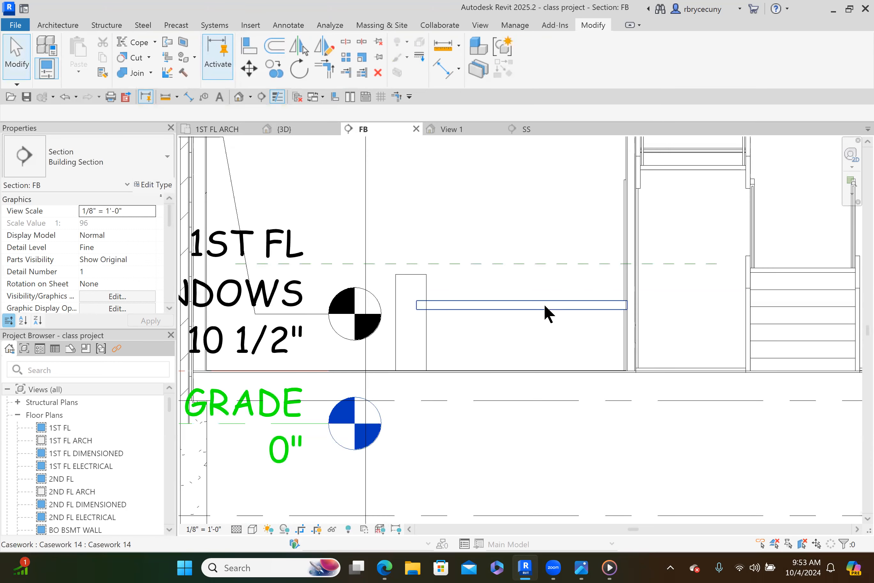
Step: Check the relocated support in the 3D view, and open the SS section from its line in the 1ST FL ARCH plan
scroll(542, 314, "down", 3)
scroll(541, 316, "down", 2)
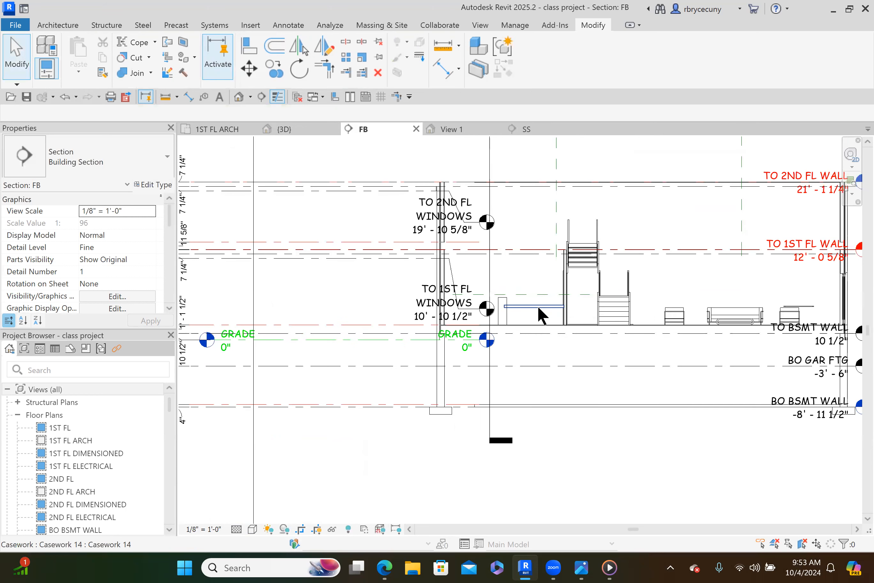
left_click(280, 129)
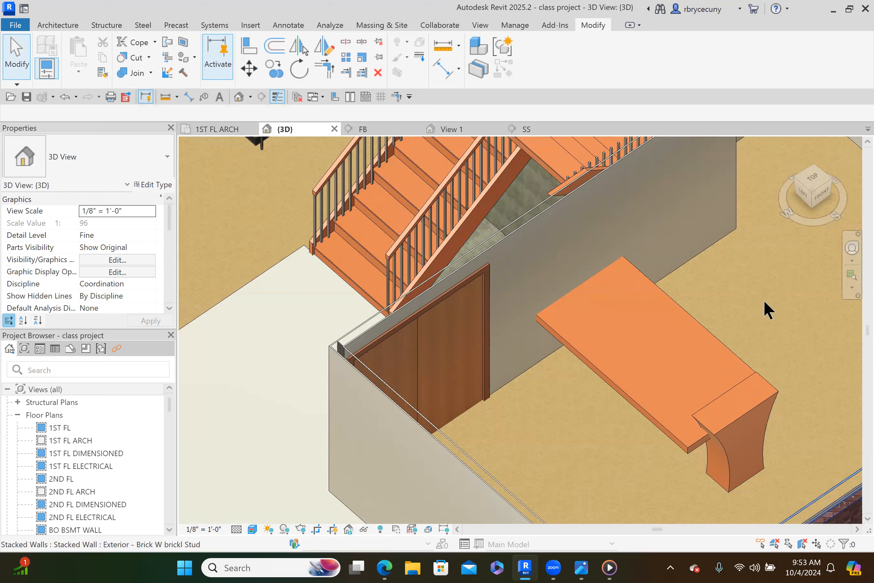
left_click(201, 129)
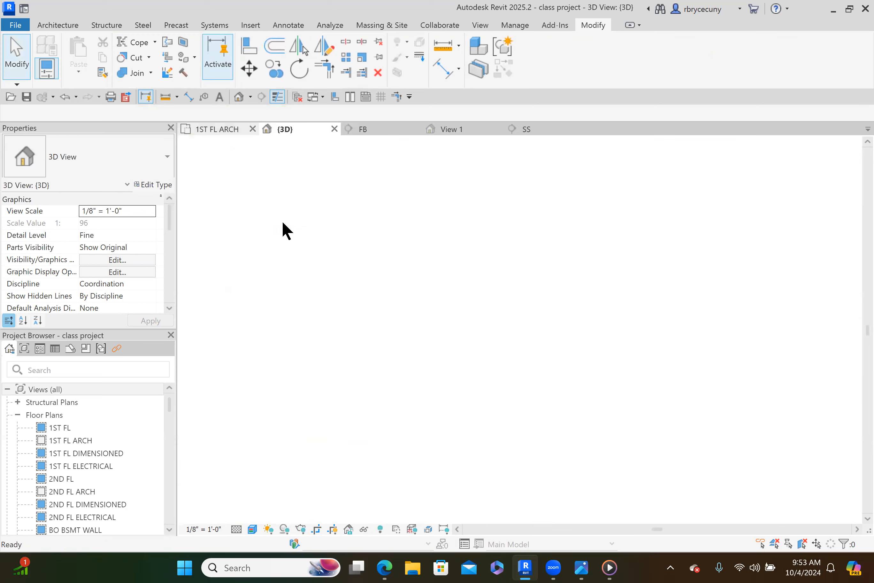
scroll(430, 383, "up", 3)
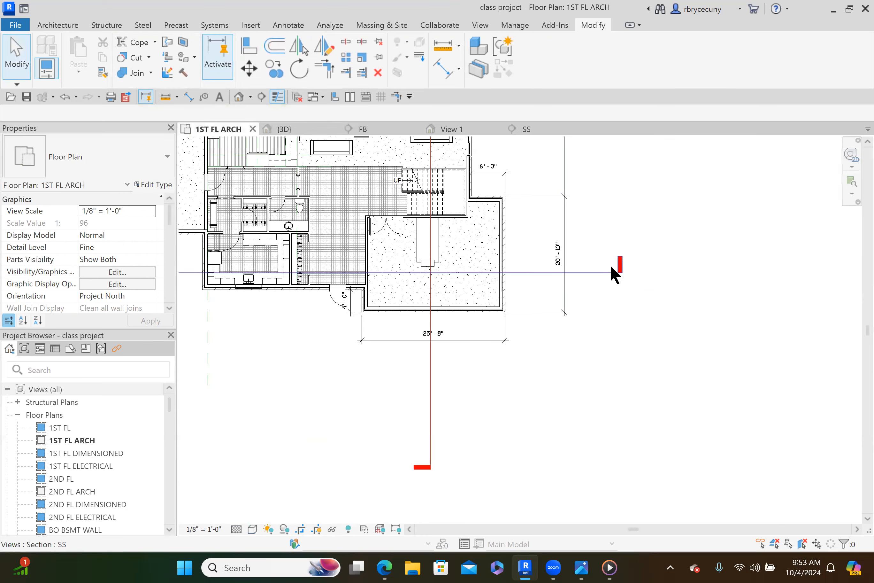
left_click(594, 271)
right_click(593, 271)
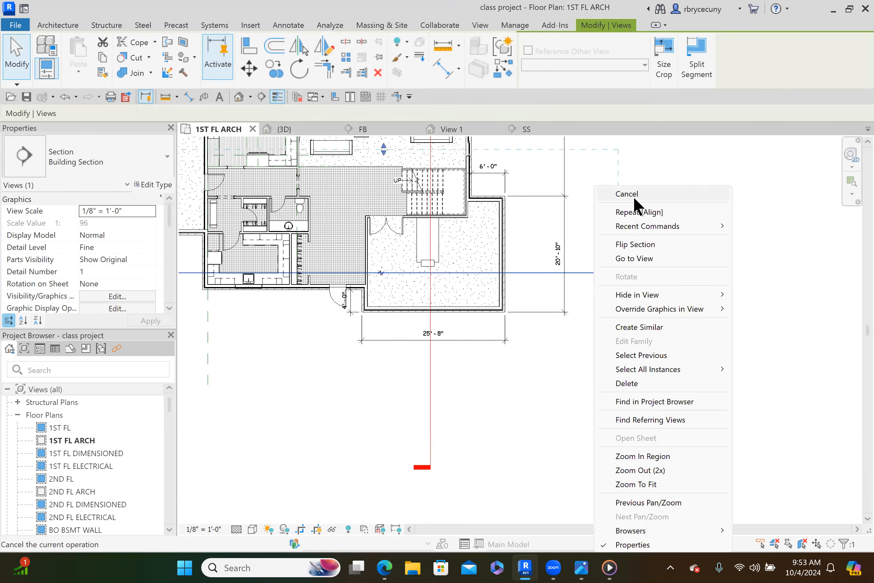
left_click(640, 258)
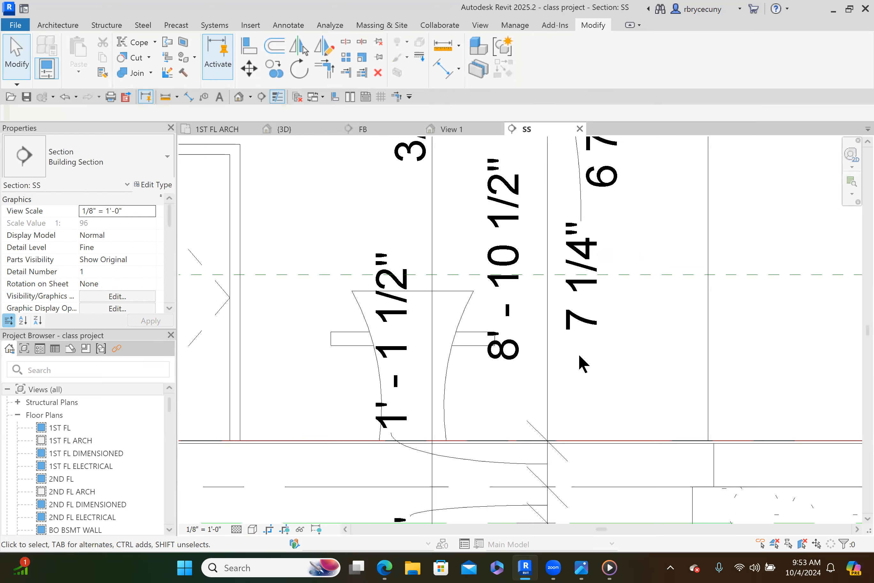
Step: Hide the Dimensions annotation category in the SS section through its visibility/graphic overrides
scroll(417, 353, "up", 2)
scroll(417, 353, "down", 2)
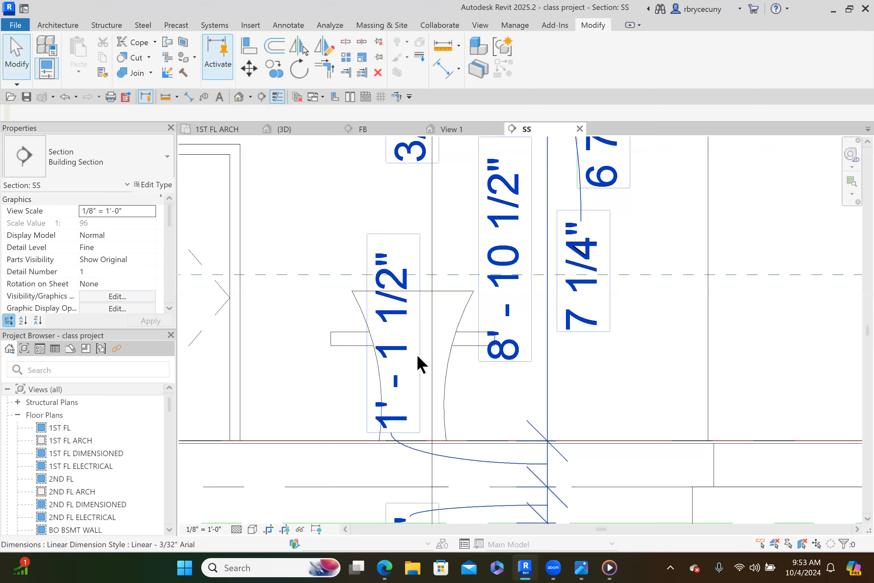
scroll(417, 353, "down", 4)
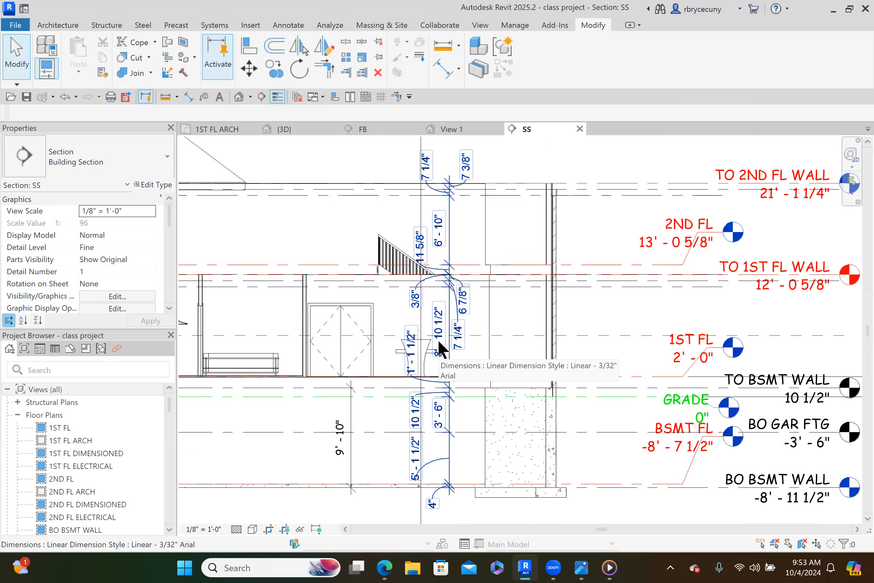
key("g")
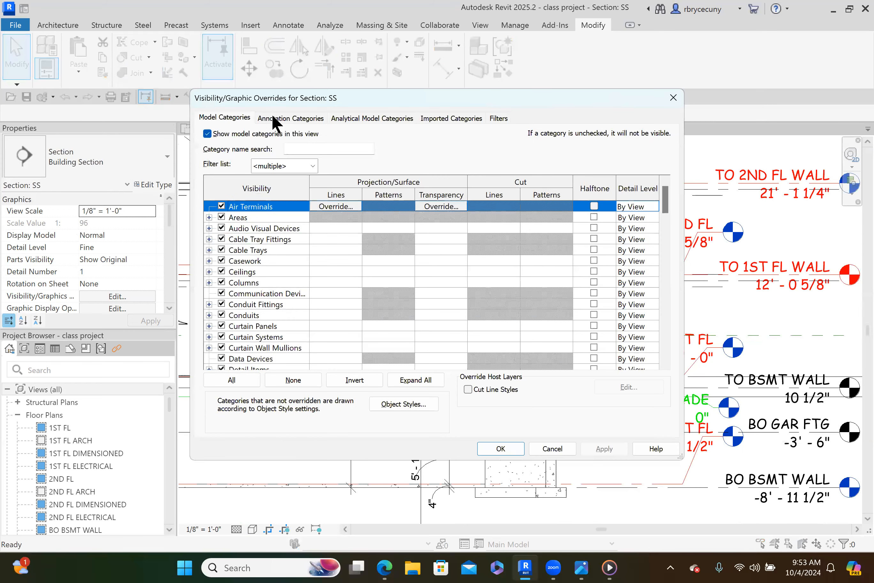
left_click(273, 118)
scroll(295, 348, "down", 7)
left_click(295, 348)
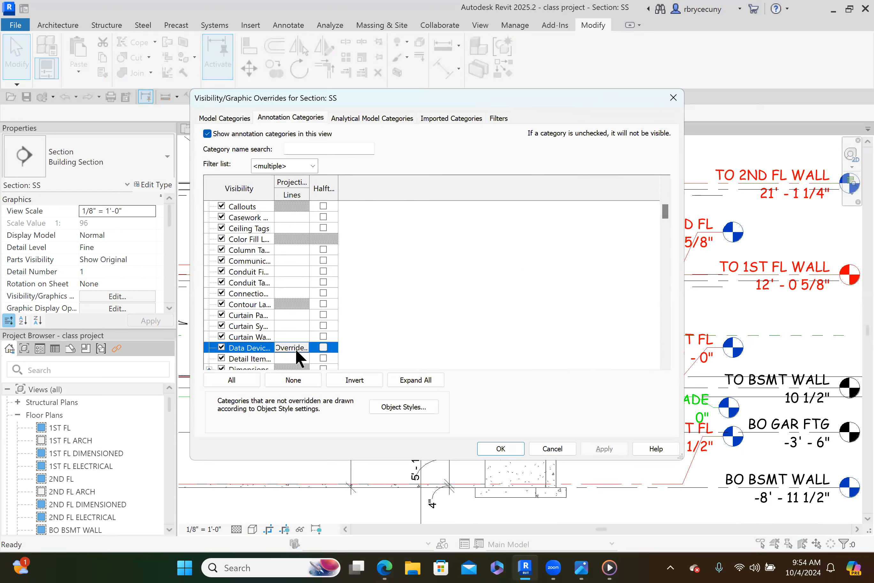
scroll(261, 363, "down", 3)
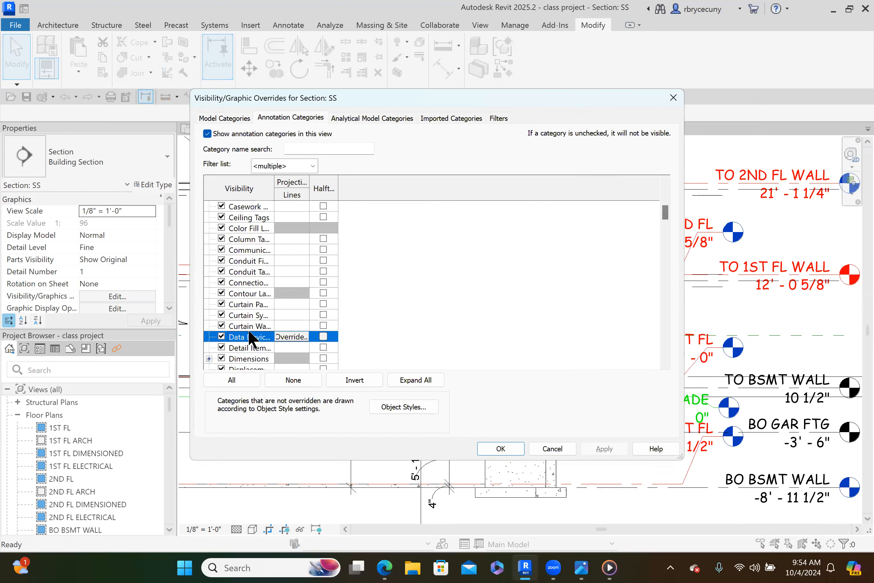
left_click(222, 336)
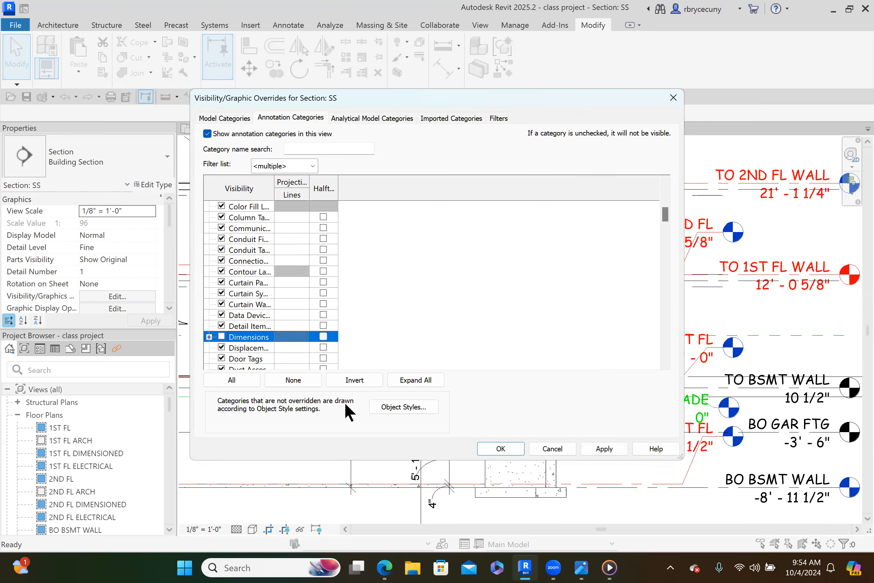
left_click(503, 451)
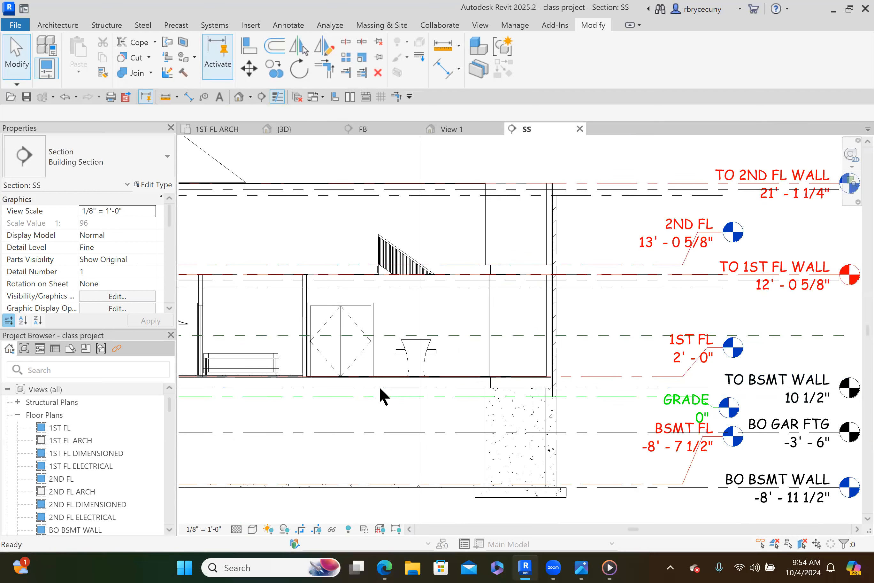
Step: Hide the Levels annotation category in the SS section through its visibility/graphic overrides
key("v")
key("g")
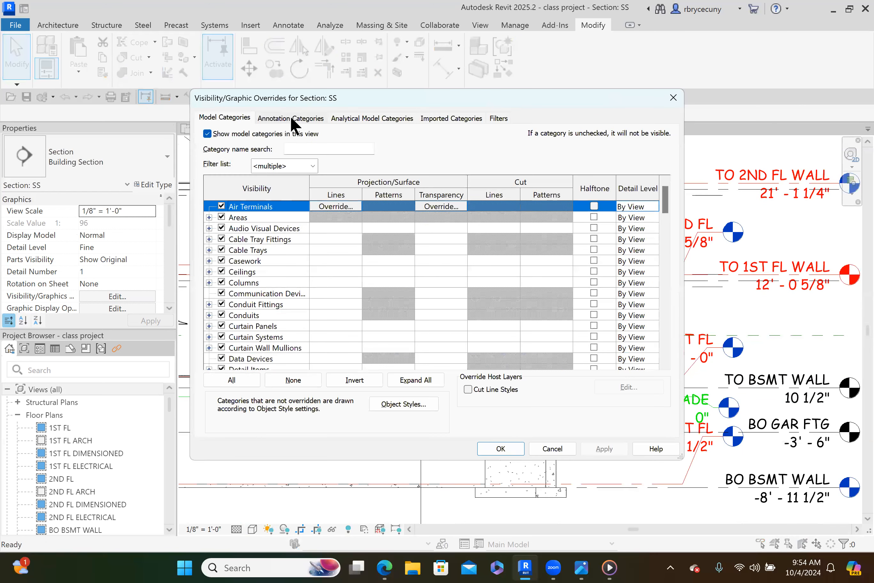
key("ctrl+Tab")
left_click(222, 347)
left_click(502, 449)
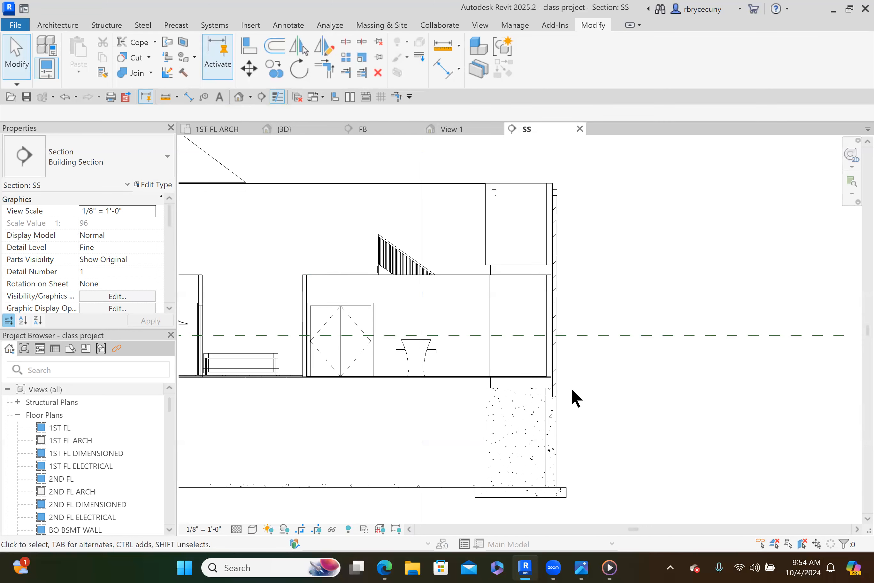
Step: Start a new in-place model in the Casework category, accepting the name Casework 16
scroll(424, 360, "up", 4)
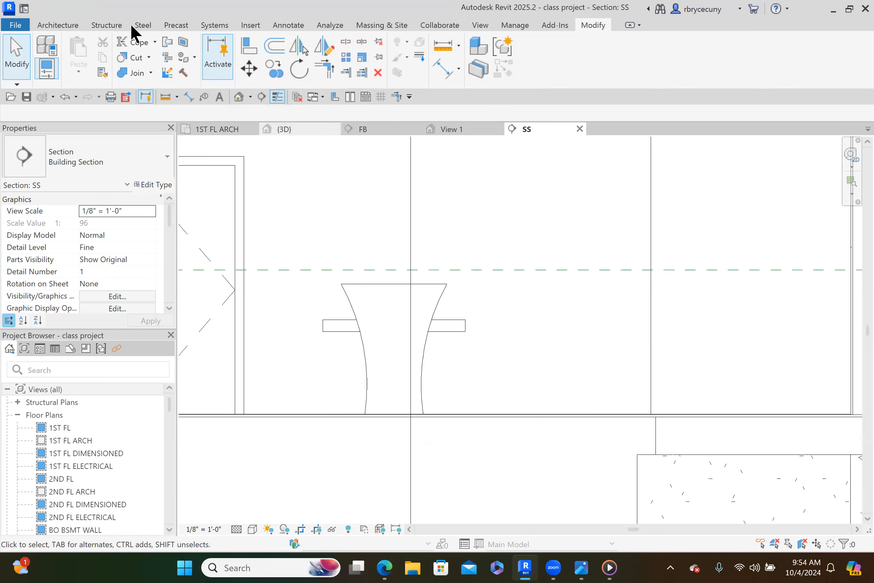
left_click(62, 25)
left_click(145, 66)
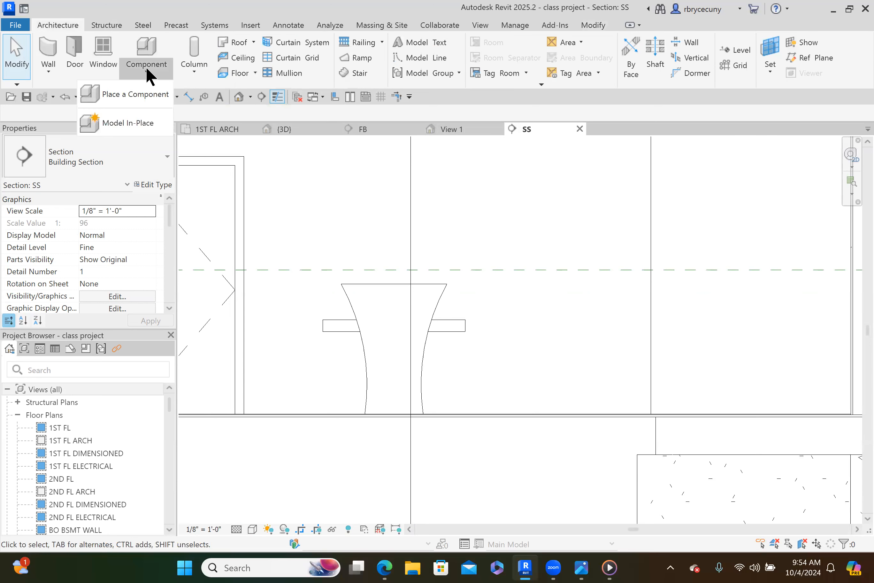
left_click(141, 130)
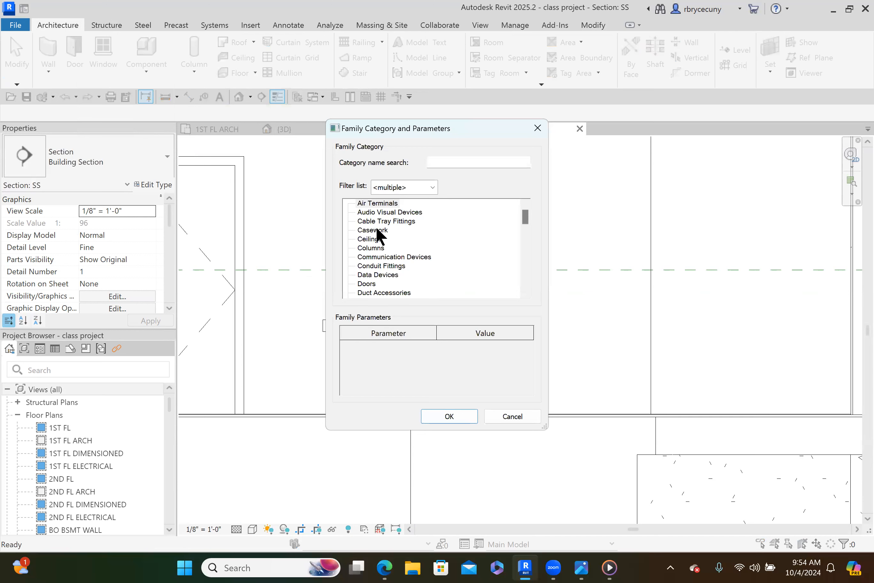
left_click(449, 416)
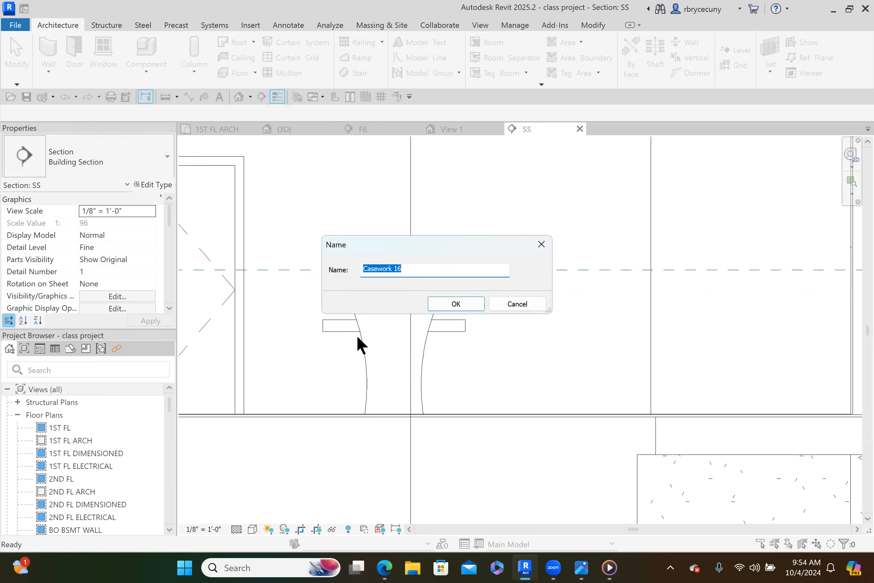
left_click(451, 303)
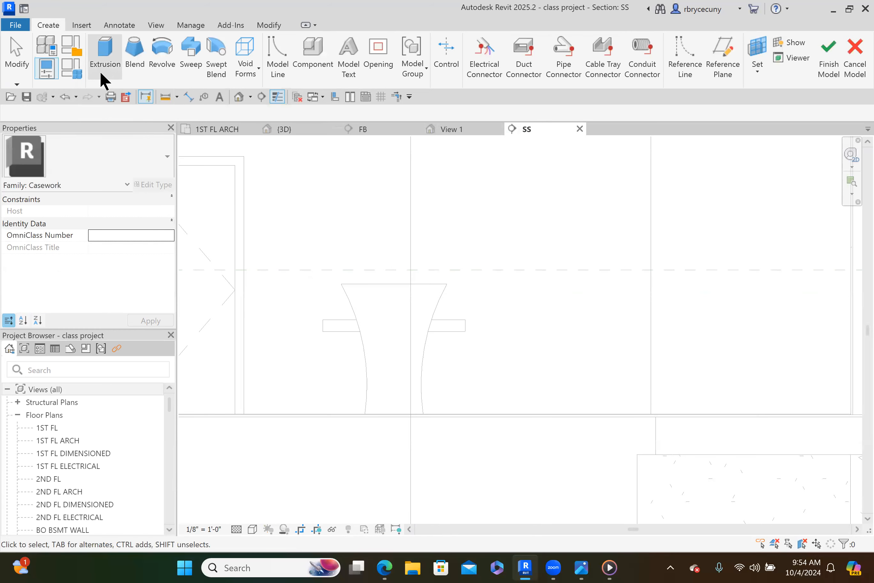
Step: Start a void extrusion on the curved support's end face and sketch a rectangle about 1'-6" tall inside its outline
left_click(245, 71)
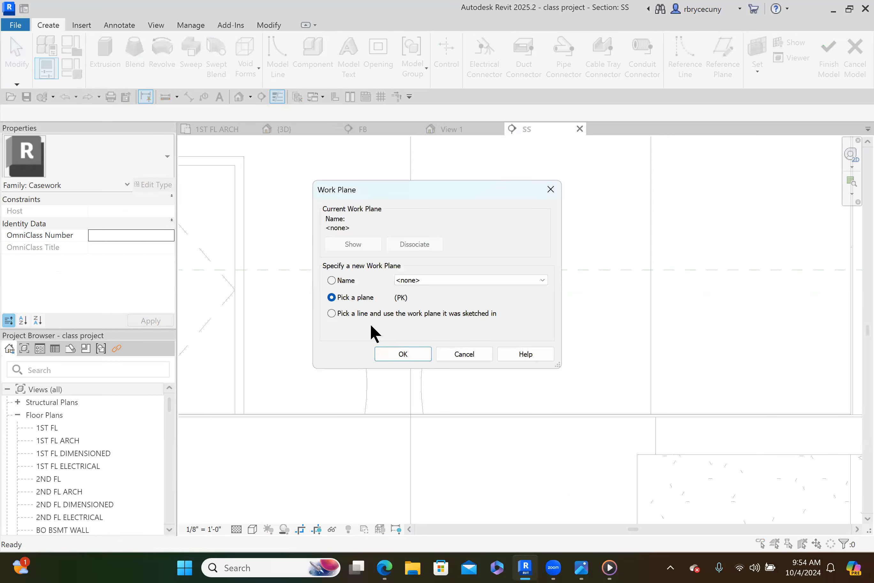
left_click(390, 354)
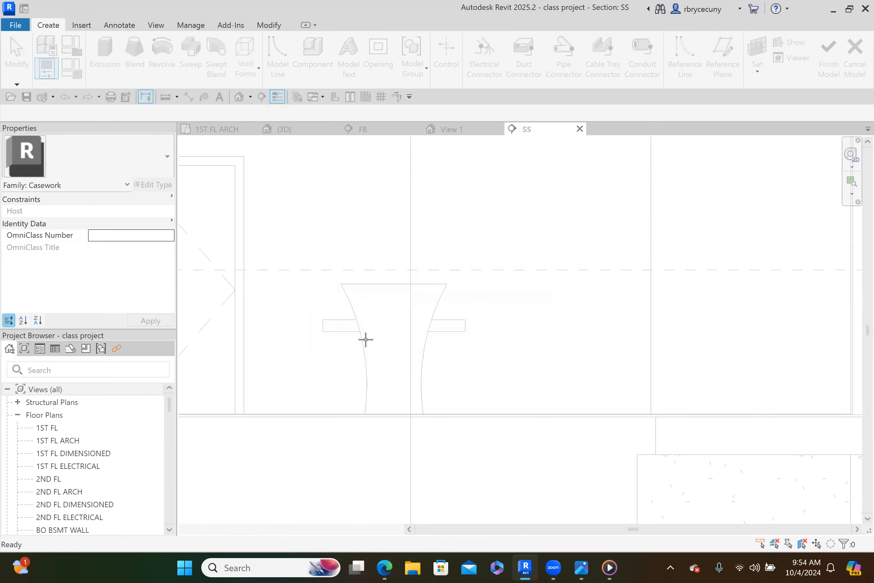
left_click(365, 340)
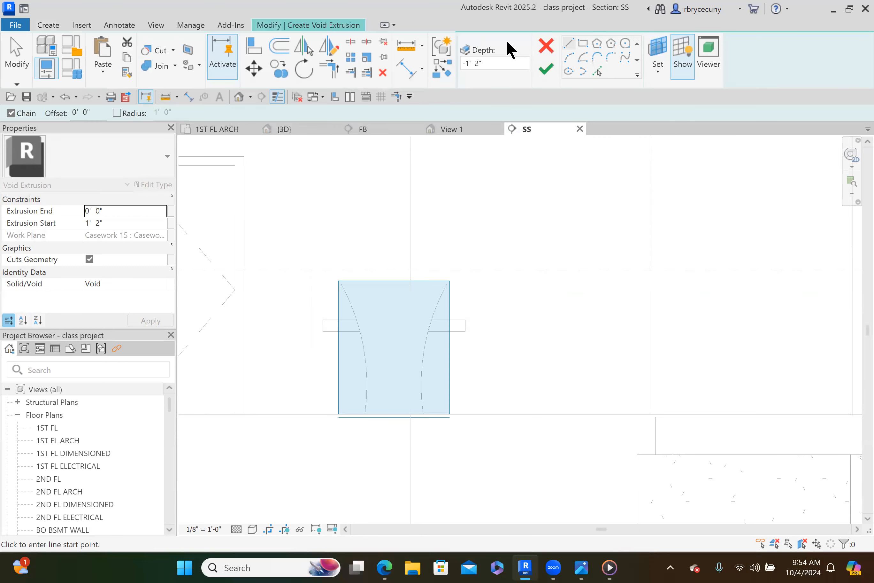
left_click(582, 43)
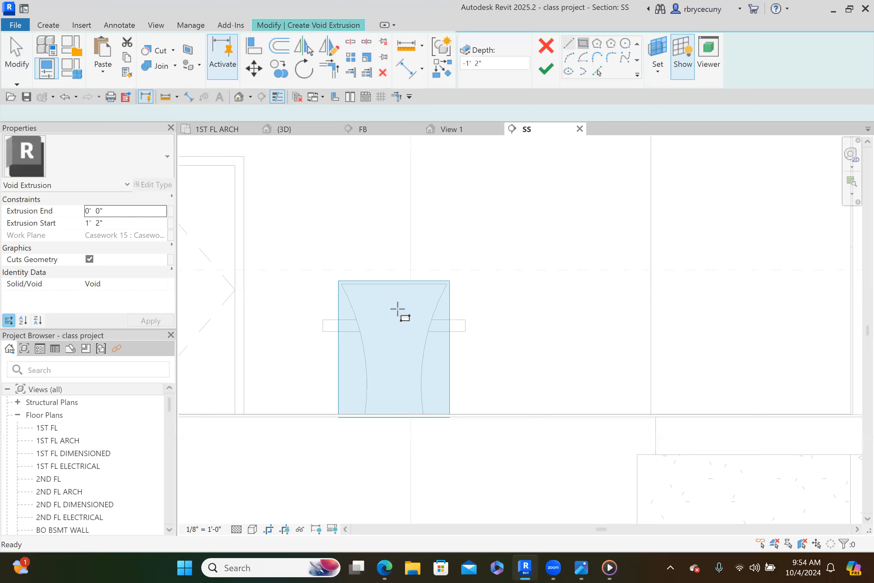
scroll(396, 308, "up", 2)
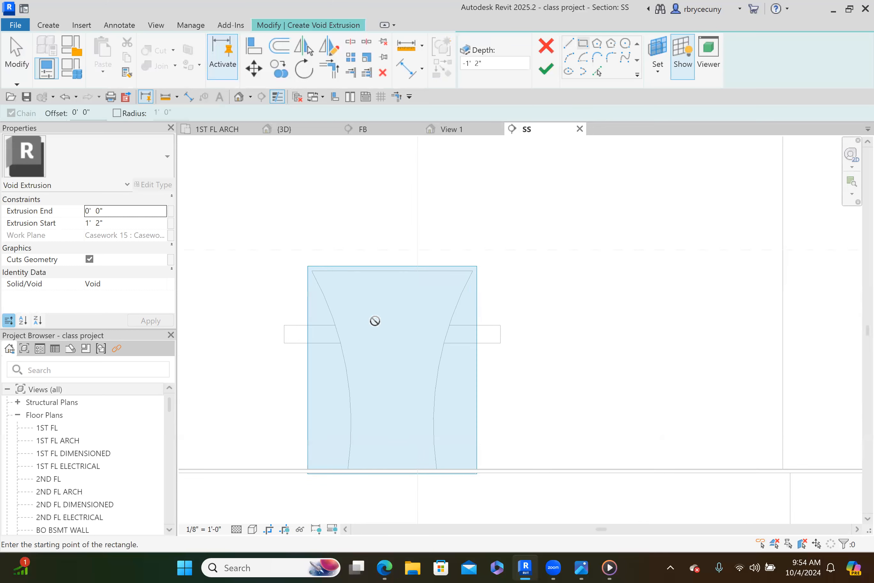
left_click(365, 308)
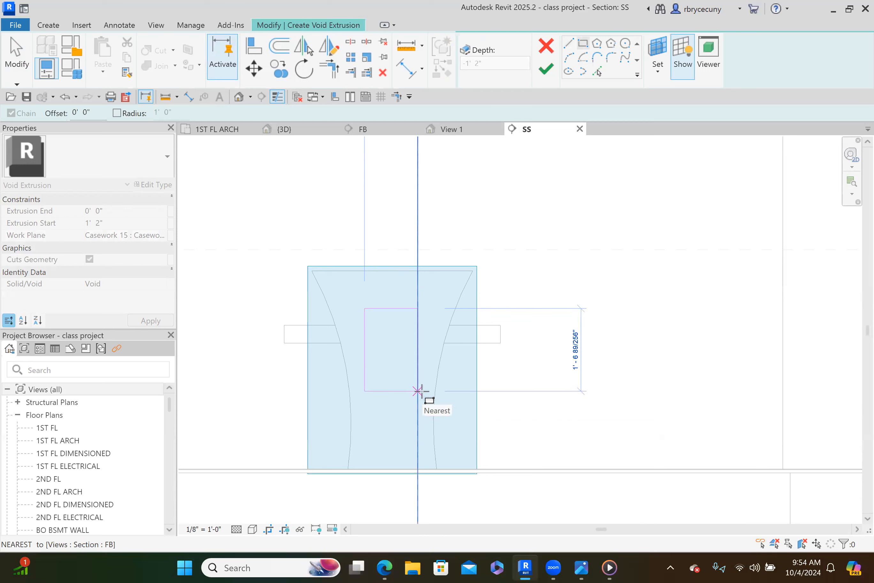
left_click(420, 391)
key("Escape")
key("Escape")
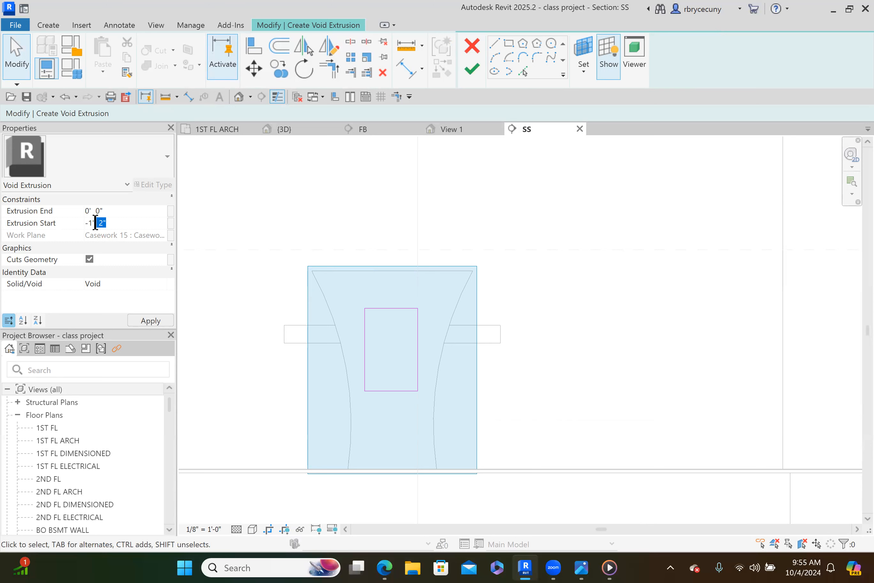
Step: Set the void's extrusion start to -1' 0" and finish the extrusion
left_click(142, 323)
left_click(143, 320)
left_click(472, 68)
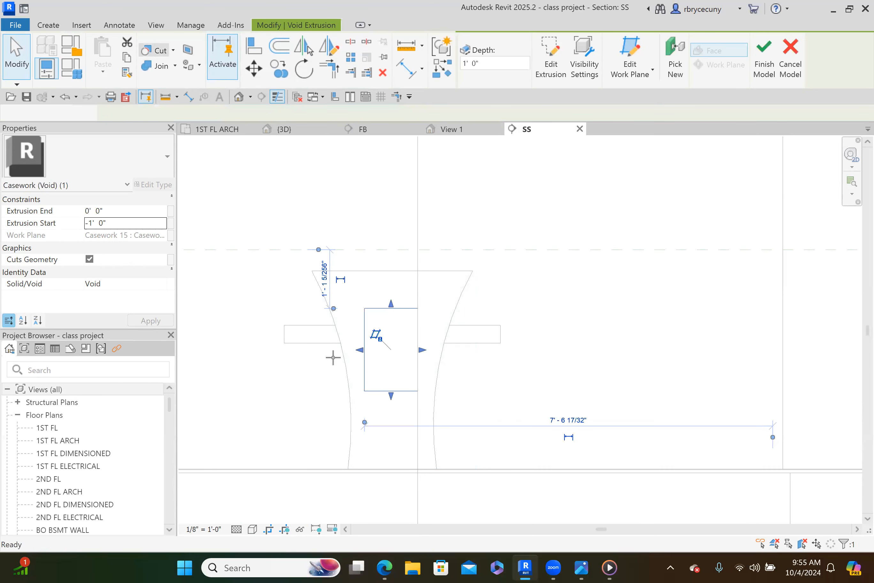
Step: Try to cut the rectangular void out of the curved support in the section
key("c")
key("g")
left_click(363, 356)
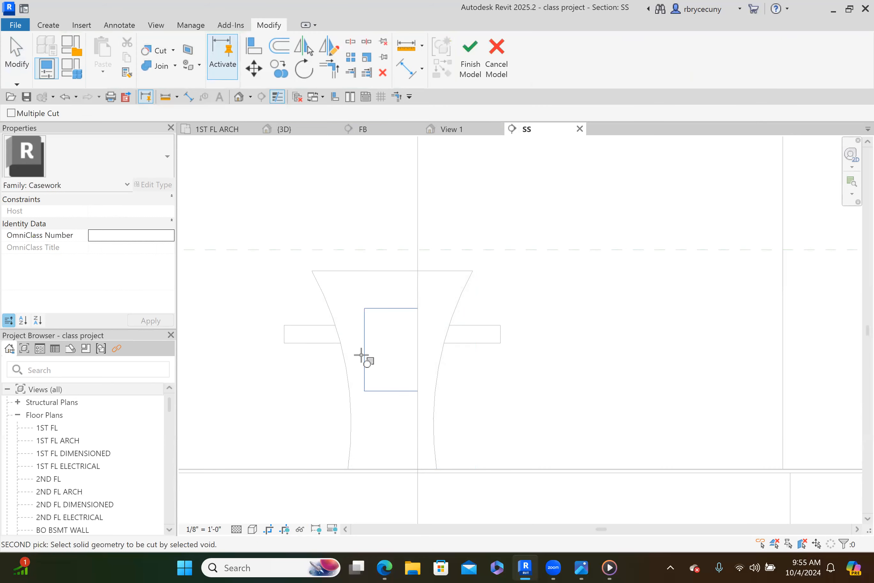
left_click(344, 359)
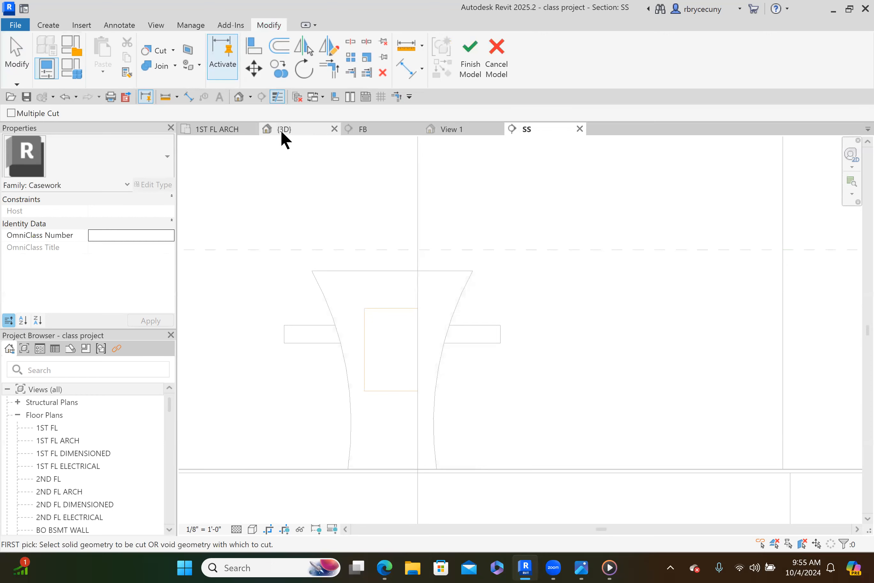
Step: Stretch the void outward past the support's outer face in the 3D view, to a depth of about 1'-4"
left_click(303, 129)
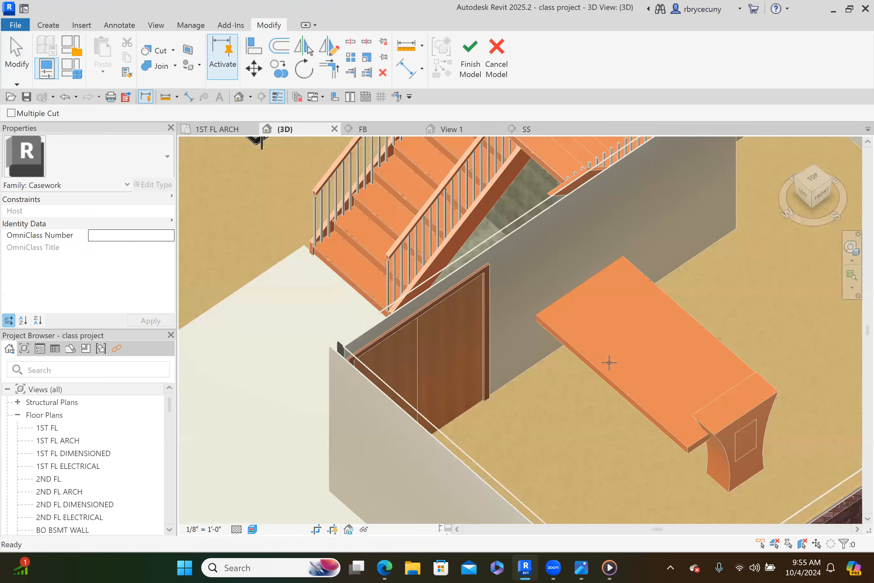
scroll(770, 423, "up", 2)
scroll(654, 323, "up", 2)
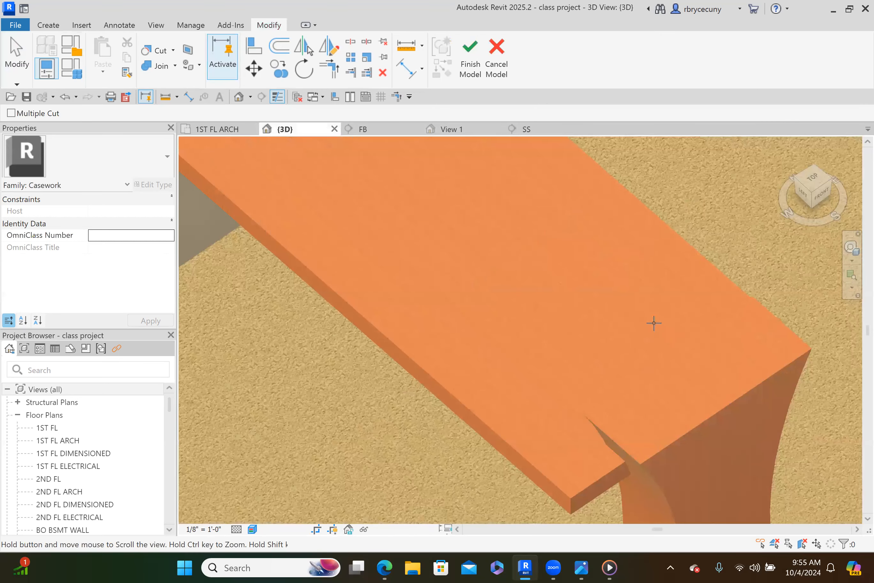
middle_click_drag(631, 361, 616, 360)
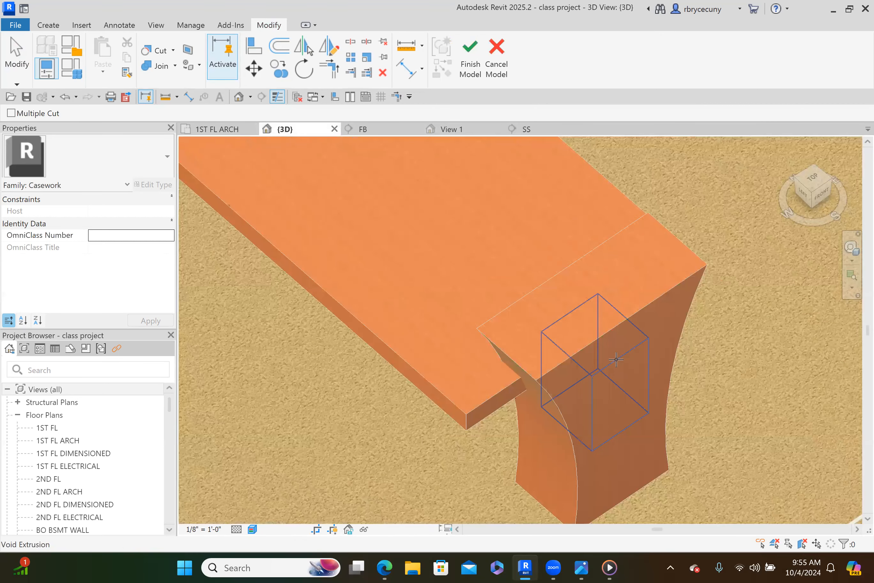
key("Escape")
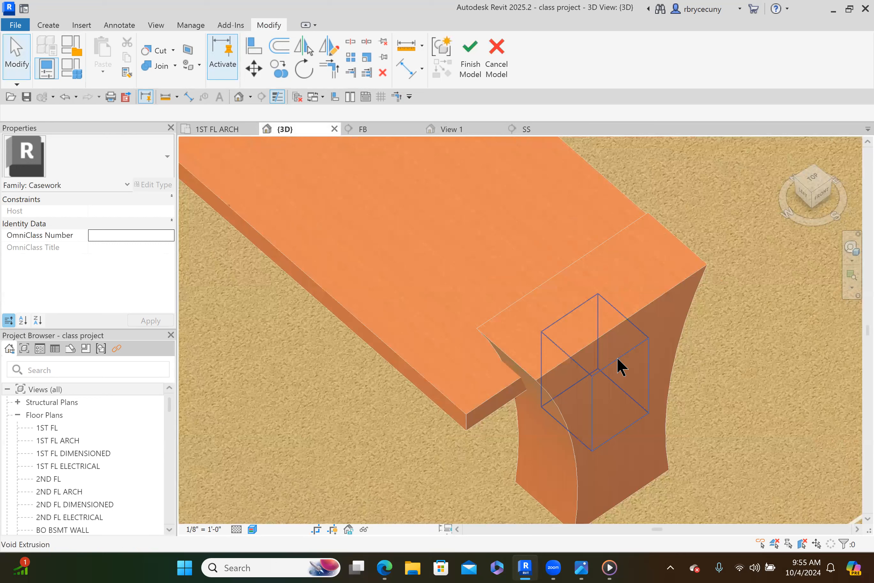
left_click(623, 399)
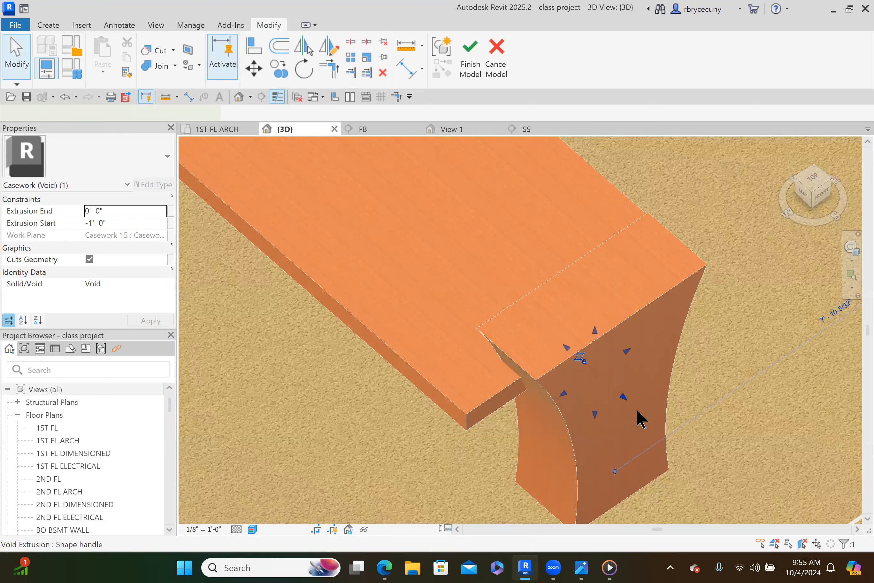
left_click_drag(637, 411, 691, 415)
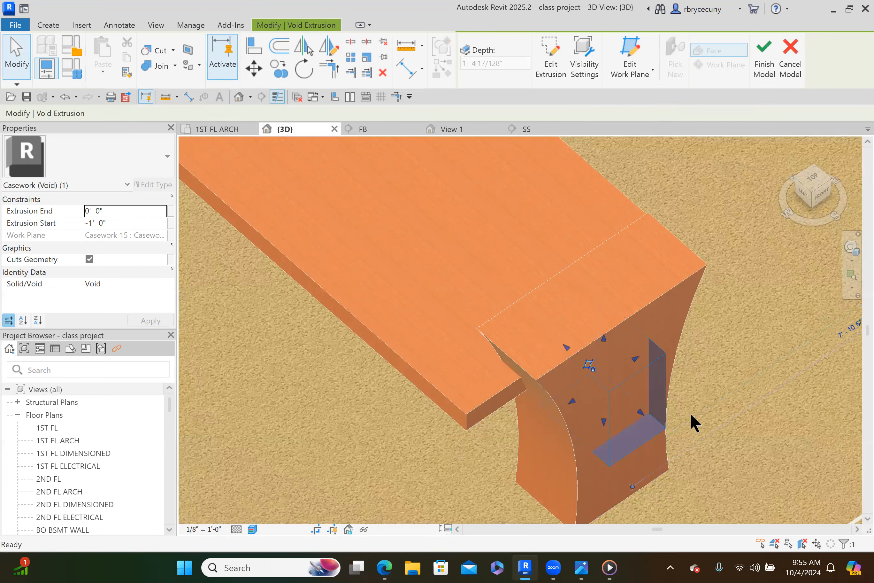
key("Escape")
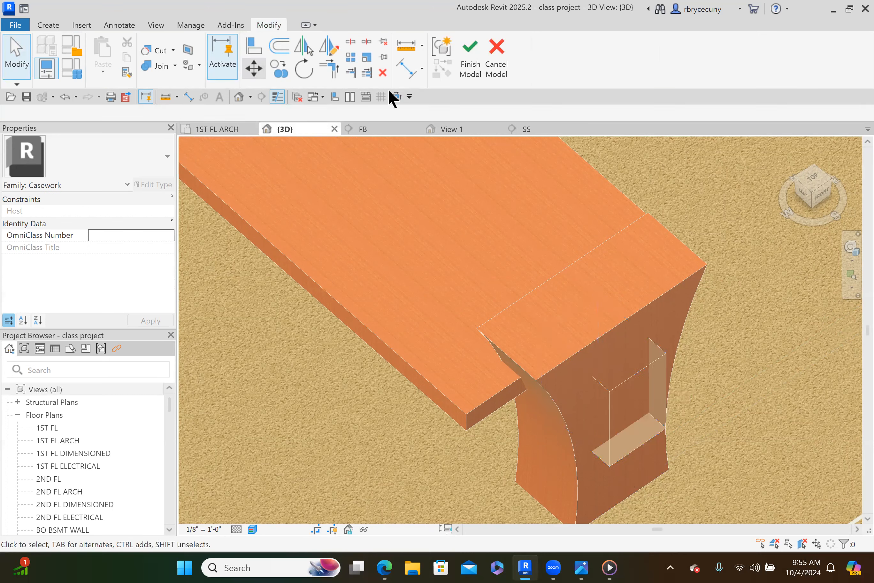
Step: Try cutting the support with the stretched void in 3D, and delete the non-cutting void when finishing the in-place model
left_click(152, 51)
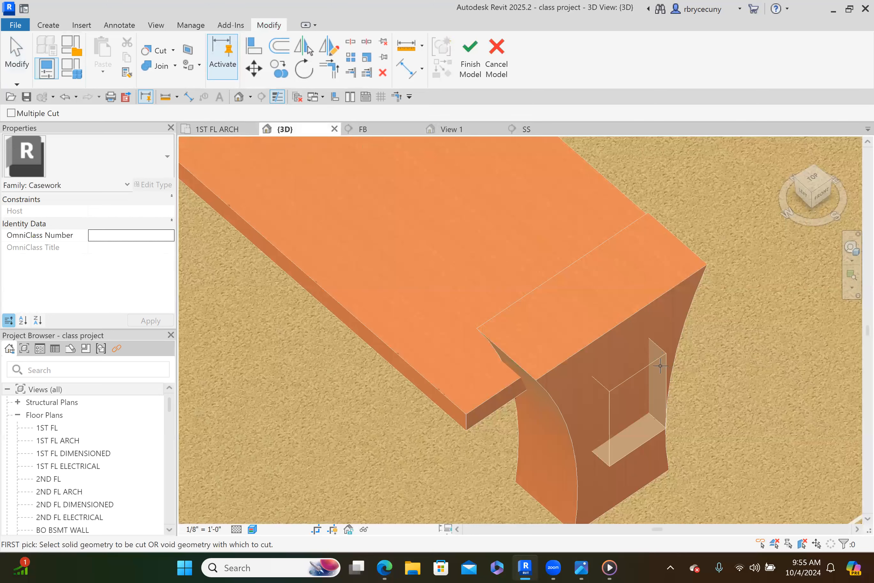
left_click(661, 298)
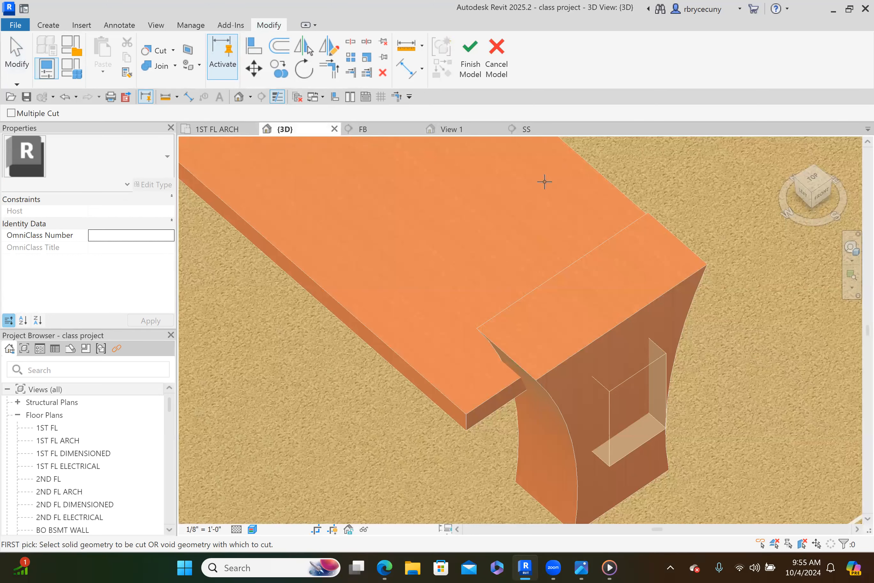
left_click(469, 61)
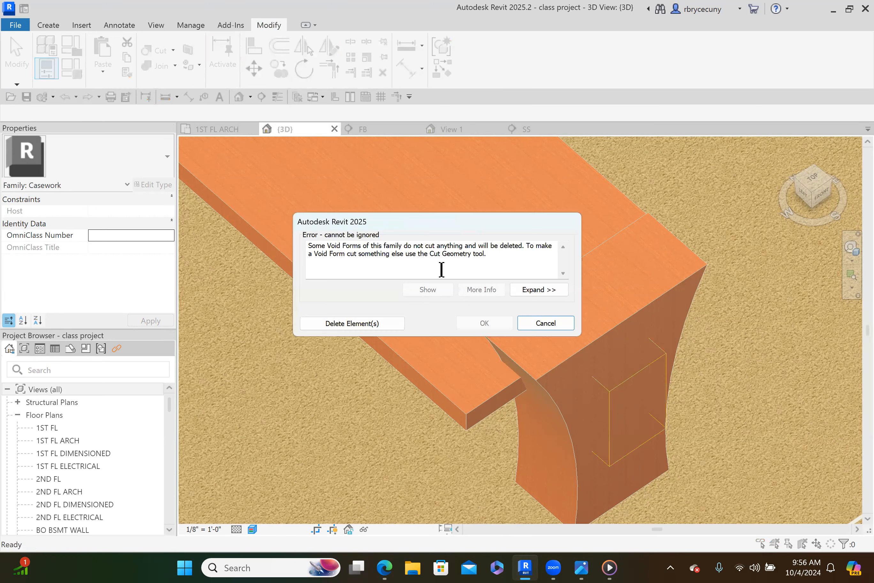
left_click(367, 324)
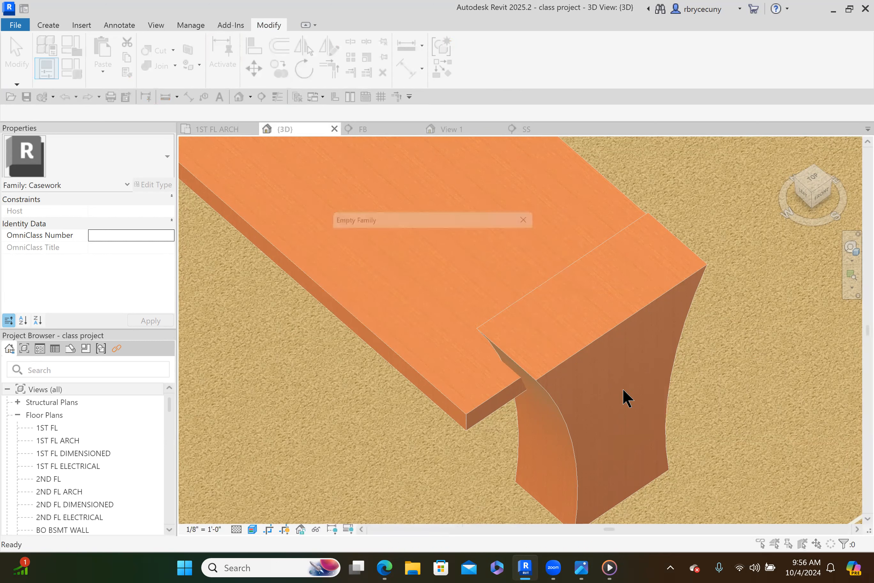
Step: Reopen the curved end support for in-place editing and switch to the SS section
left_click(466, 292)
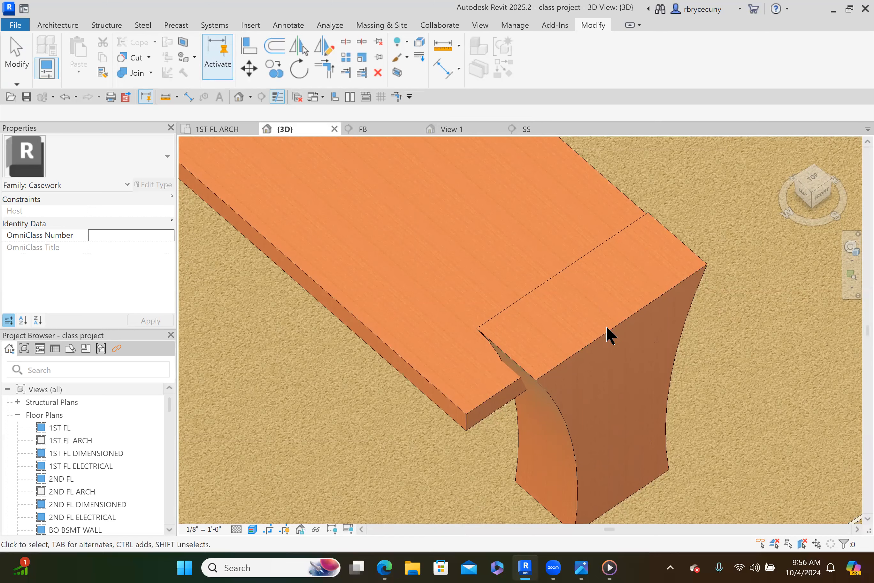
left_click(598, 348)
left_click(535, 50)
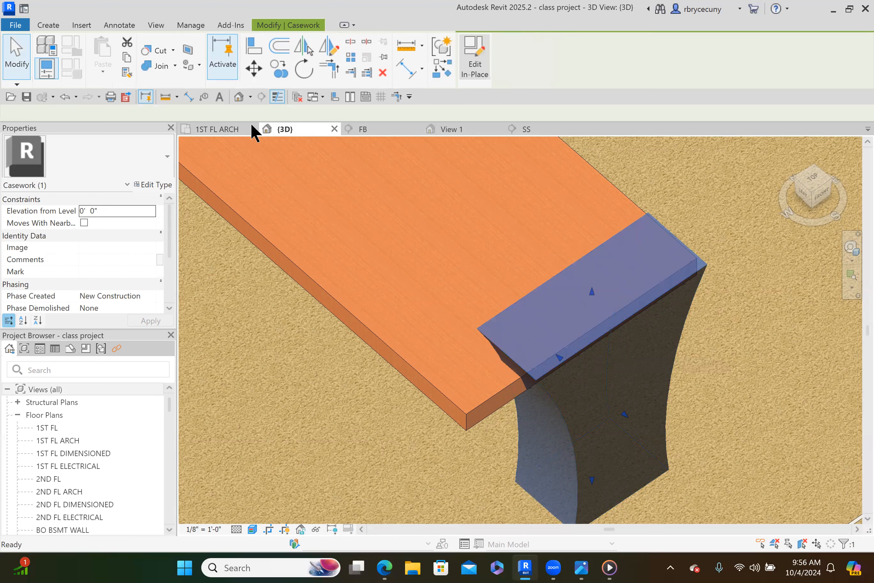
left_click(518, 127)
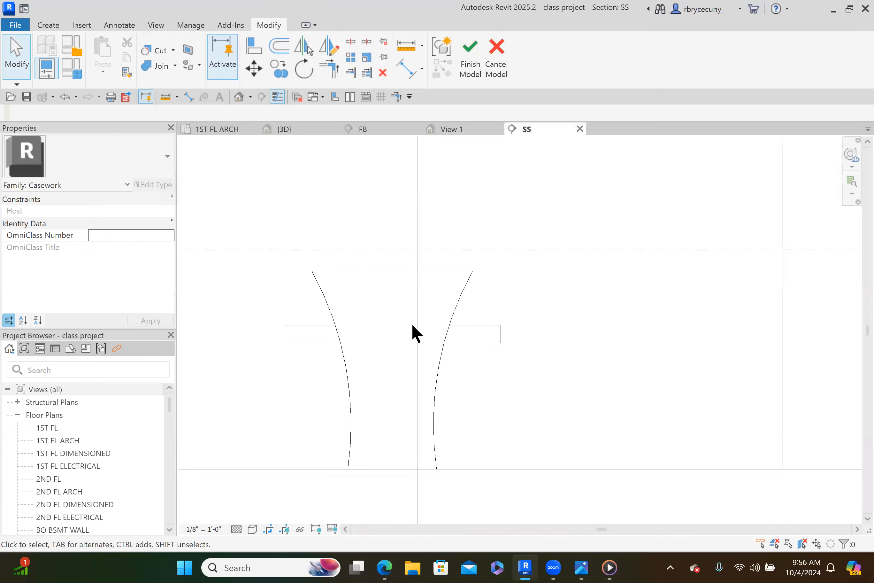
left_click(459, 320)
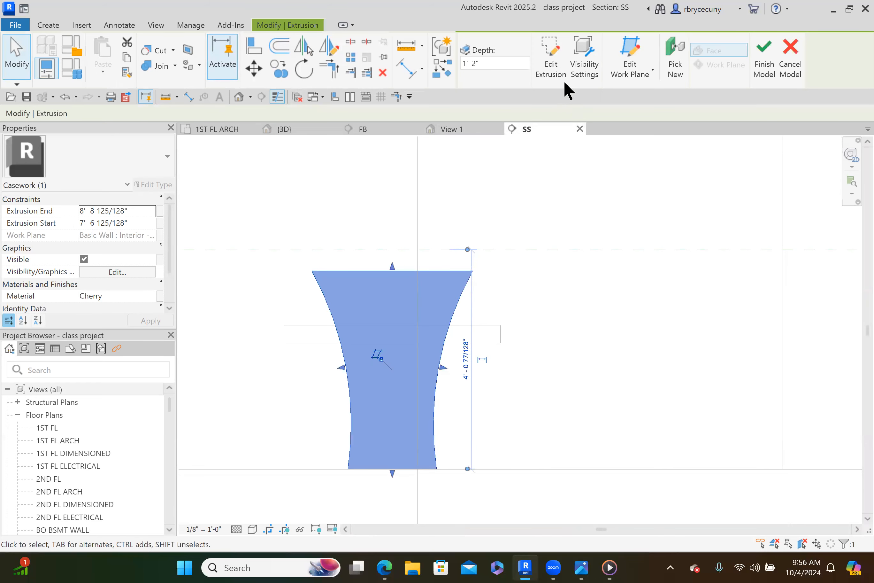
left_click(552, 62)
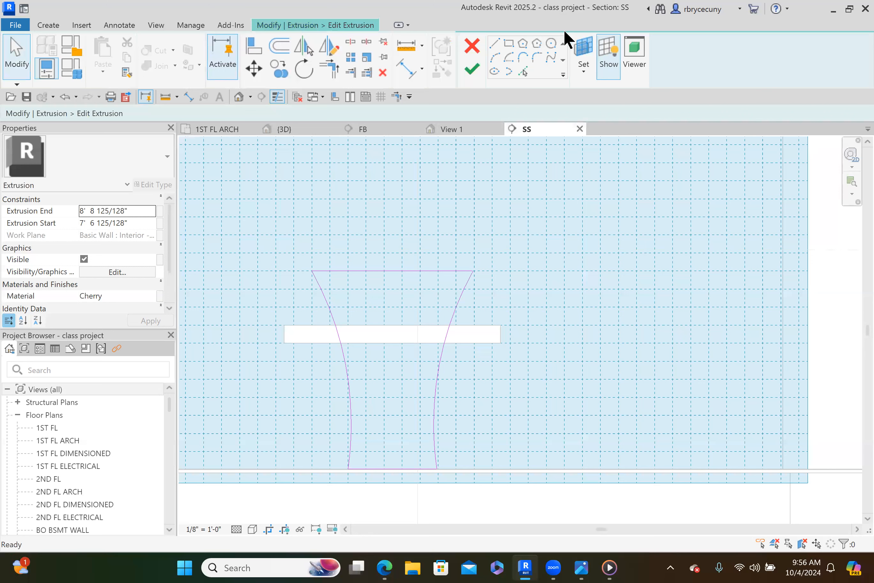
left_click(468, 70)
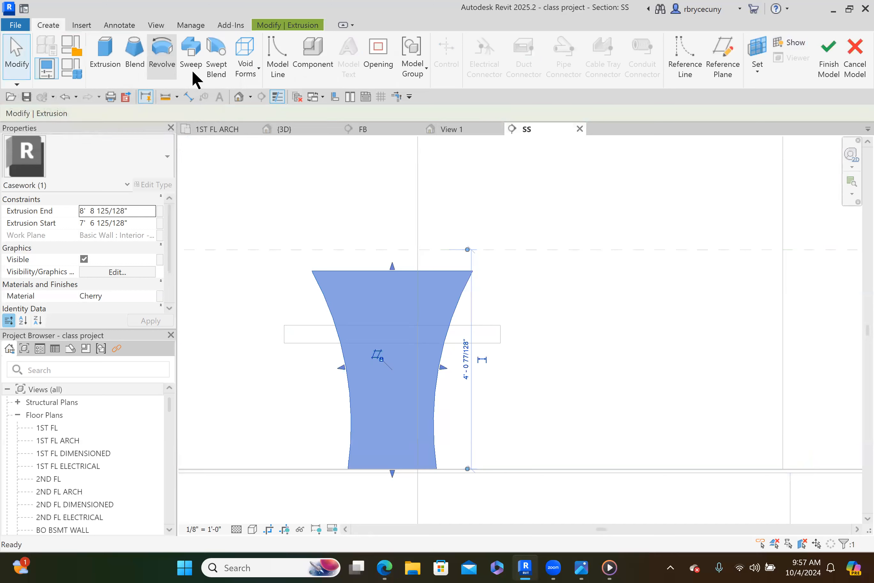
Step: Create a 1' 0" deep void extrusion on the curved support's end face from a rectangle sketched inside the support's upper half
left_click(246, 69)
left_click(231, 91)
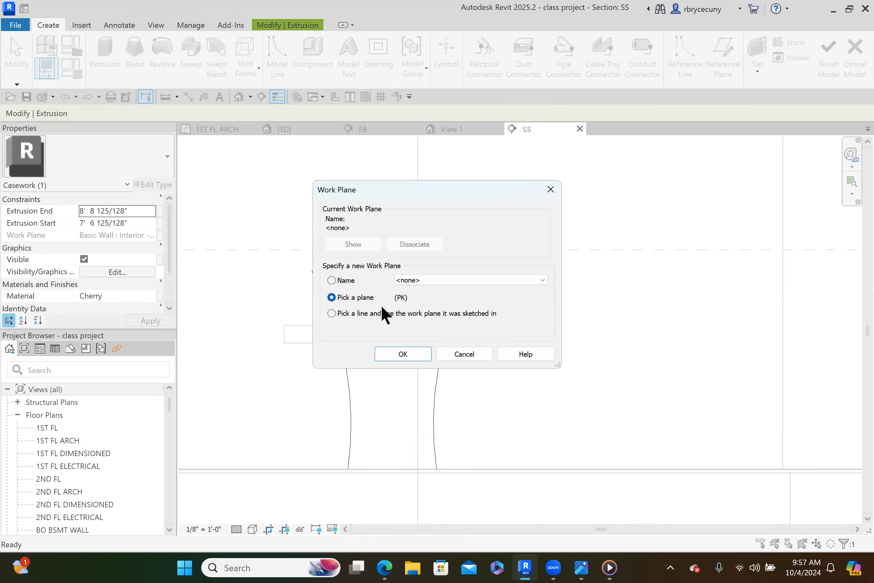
left_click(400, 355)
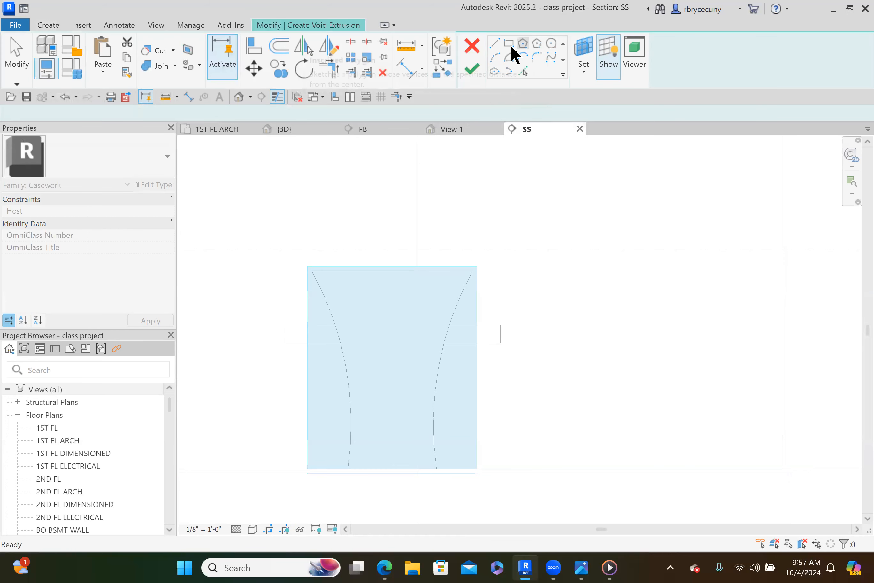
left_click(507, 46)
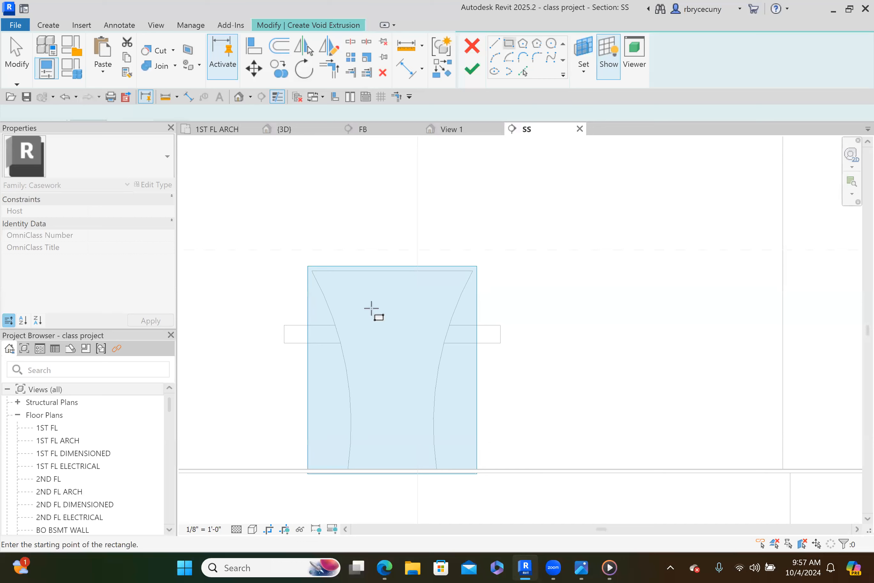
left_click(368, 308)
left_click(417, 377)
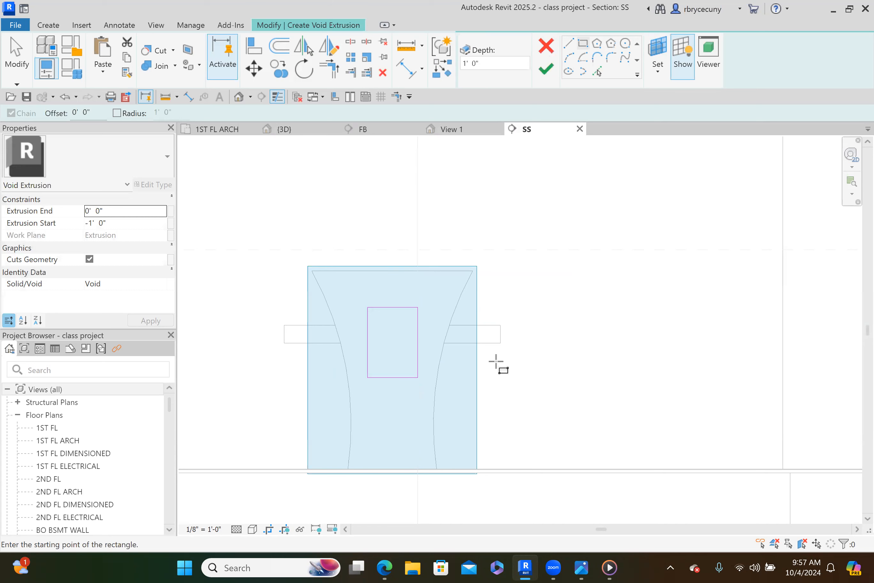
left_click(546, 69)
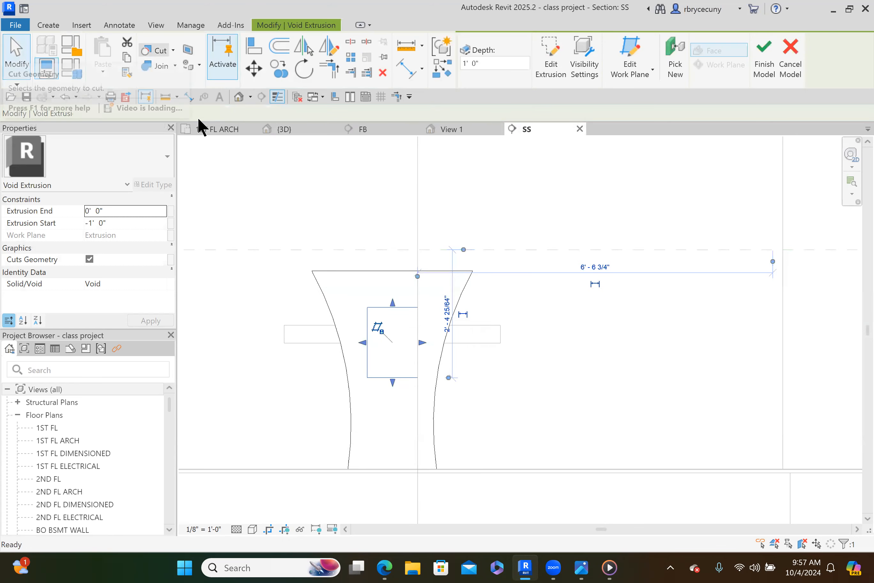
Step: Apply Cut Geometry between the curved support and the rectangular void, and finish the in-place model
key("c")
key("g")
left_click(324, 275)
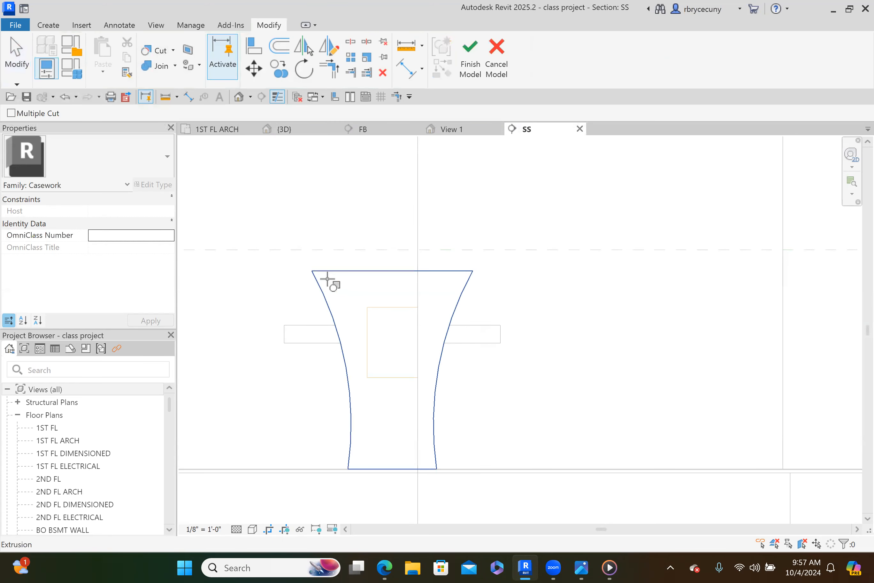
left_click(371, 331)
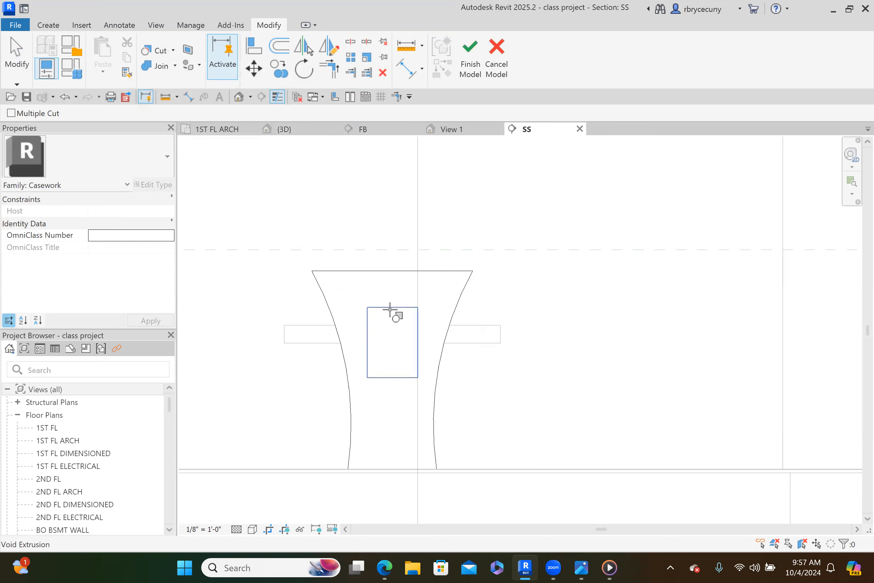
left_click(465, 61)
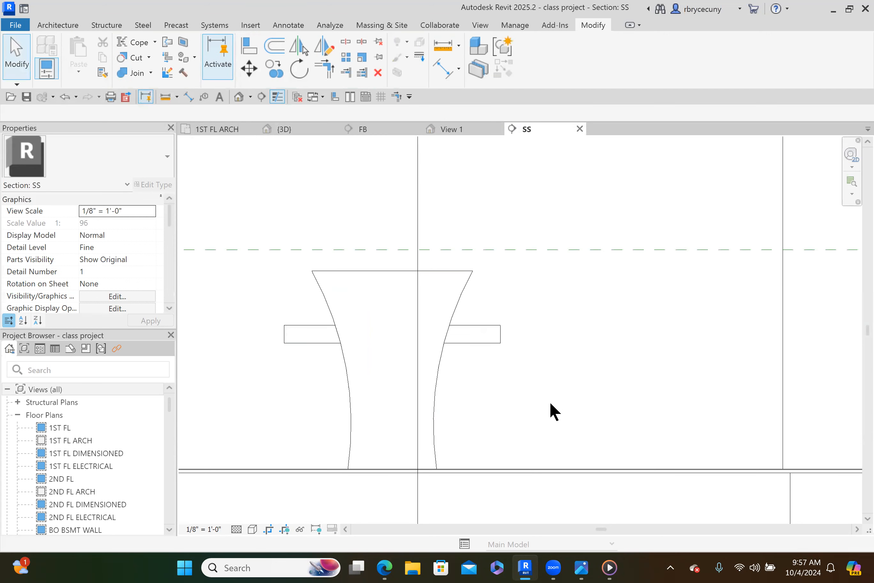
Step: Select the curved support in the 3D view and set the visual style to Wireframe to check inside it
left_click(292, 129)
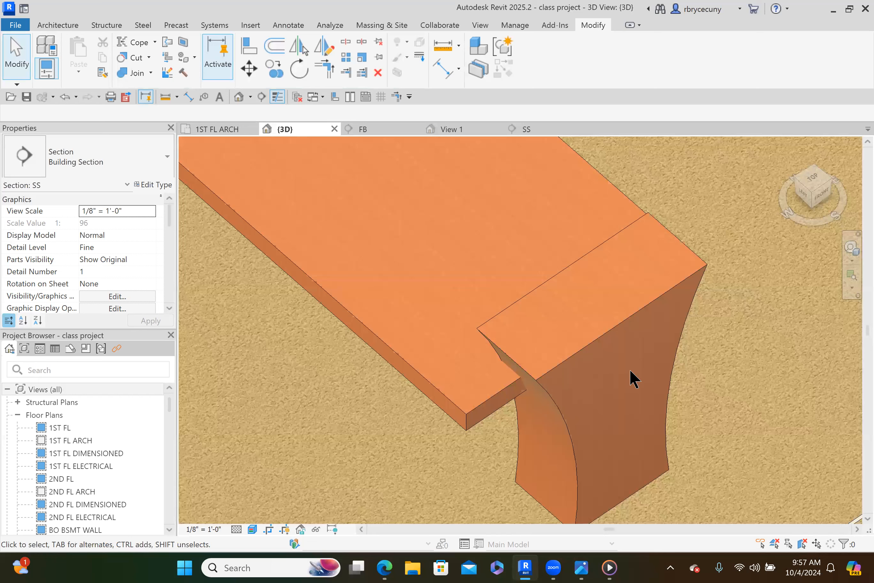
left_click(621, 322)
scroll(621, 322, "down", 2)
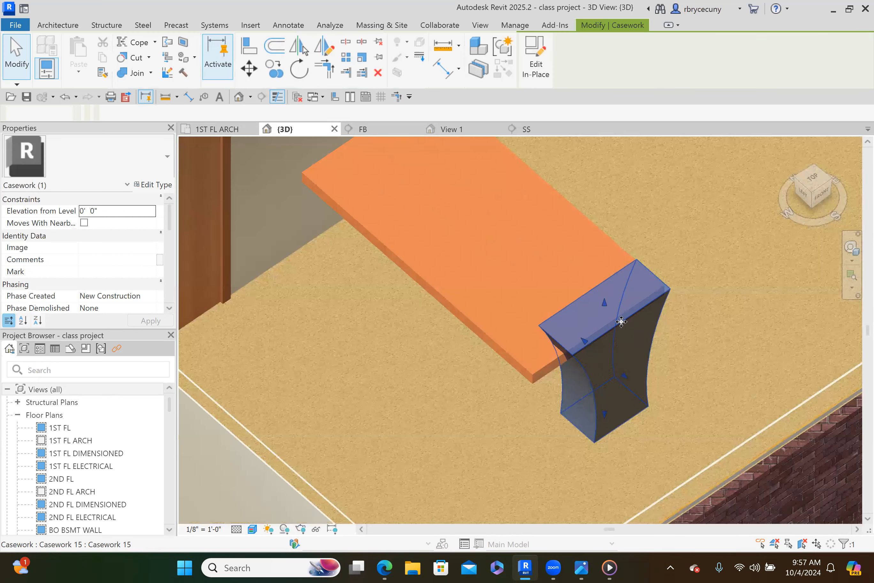
left_click(252, 529)
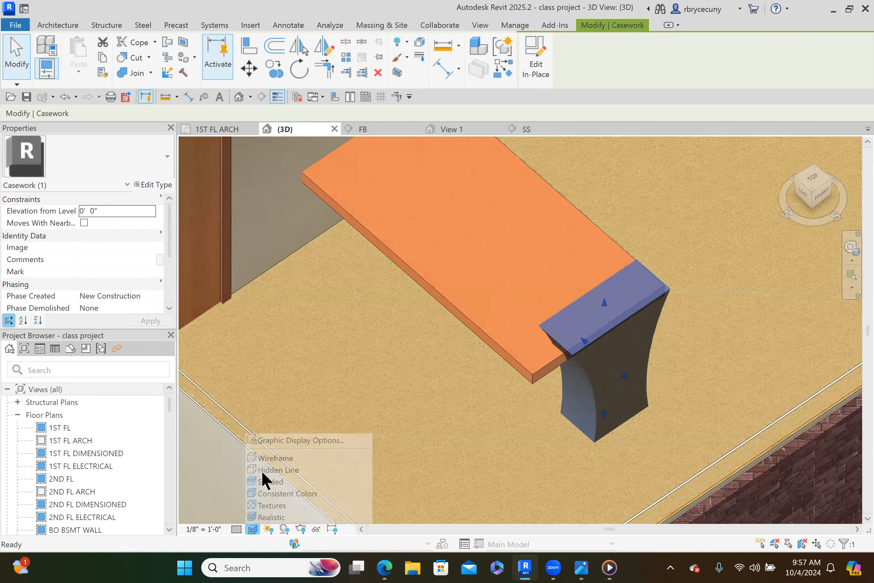
left_click(264, 457)
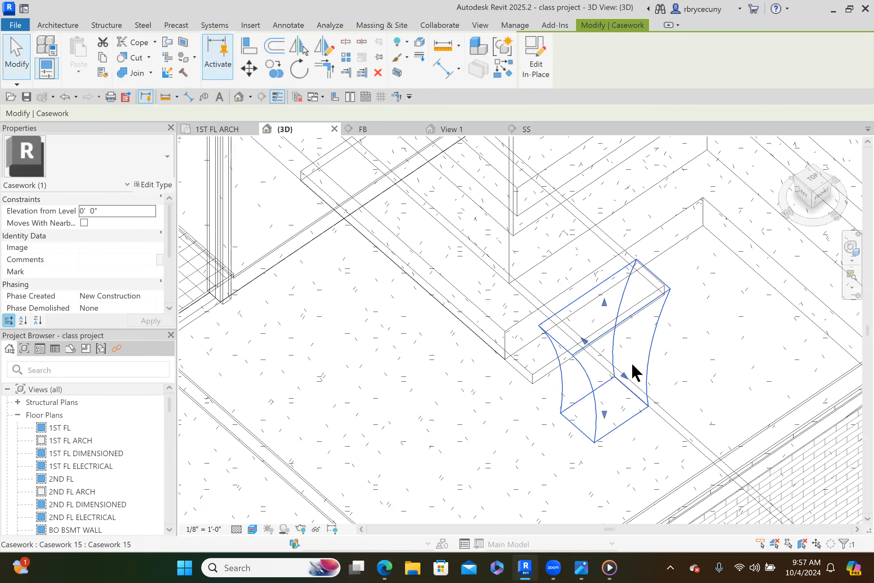
scroll(613, 306, "up", 2)
scroll(578, 467, "down", 3)
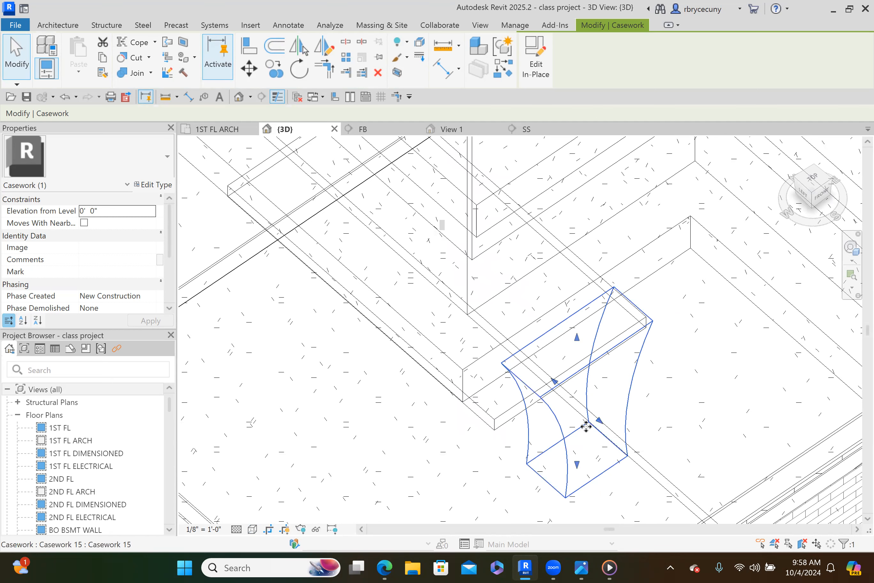
Step: Try stretching the curved support outward in the wireframe 3D view, and undo the stretch
left_click_drag(615, 433, 625, 450)
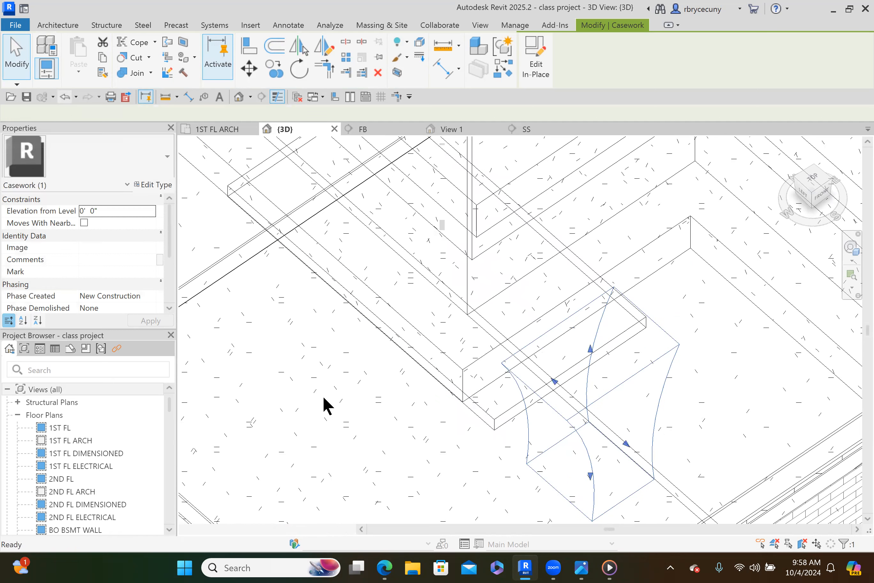
key("ctrl+z")
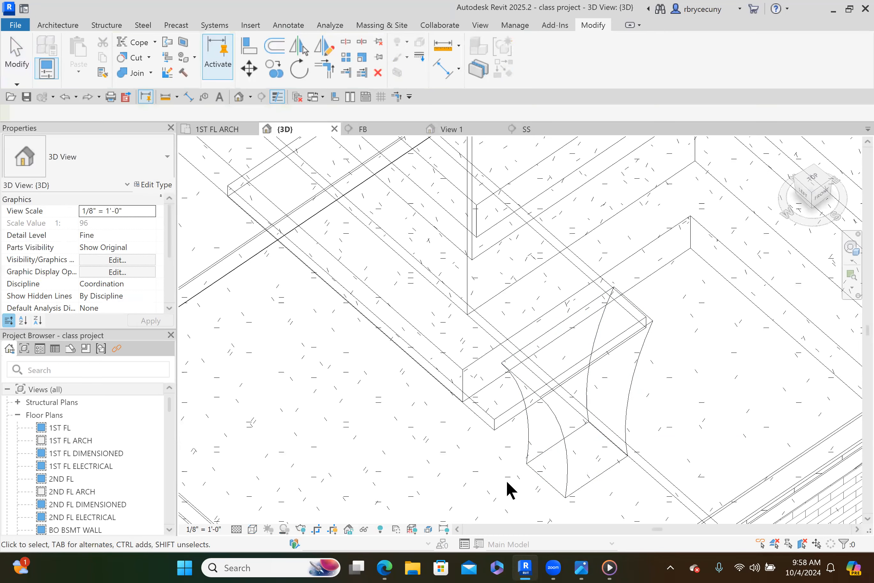
key("w")
key("f")
Step: Edit the curved support in place, stretch its void inward through the support to a depth of about 2'-3 3/8", and finish the model
middle_click_drag(443, 432, 367, 398)
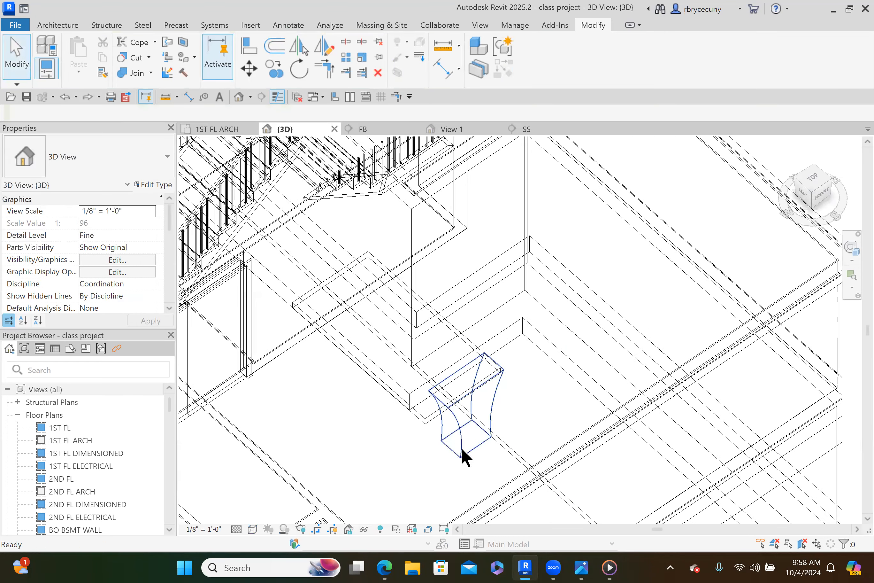
left_click(462, 447)
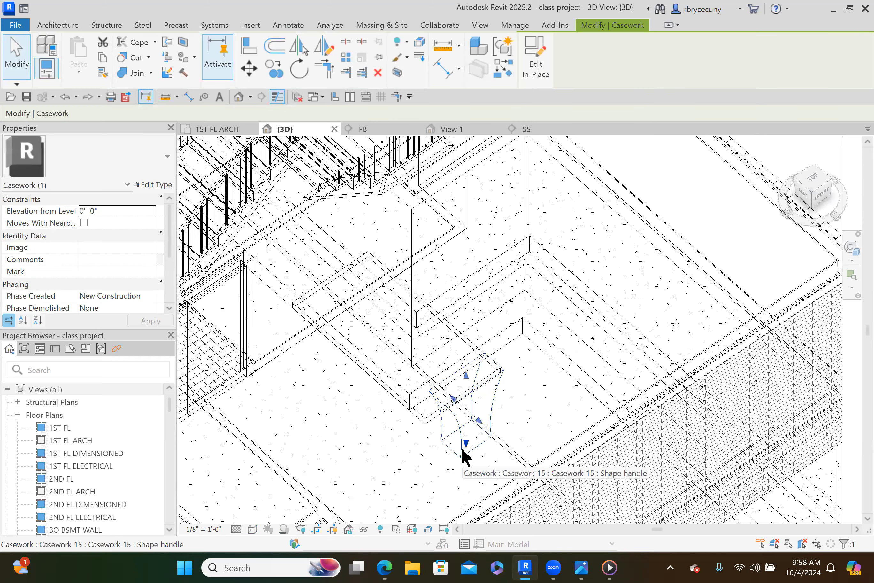
left_click(544, 58)
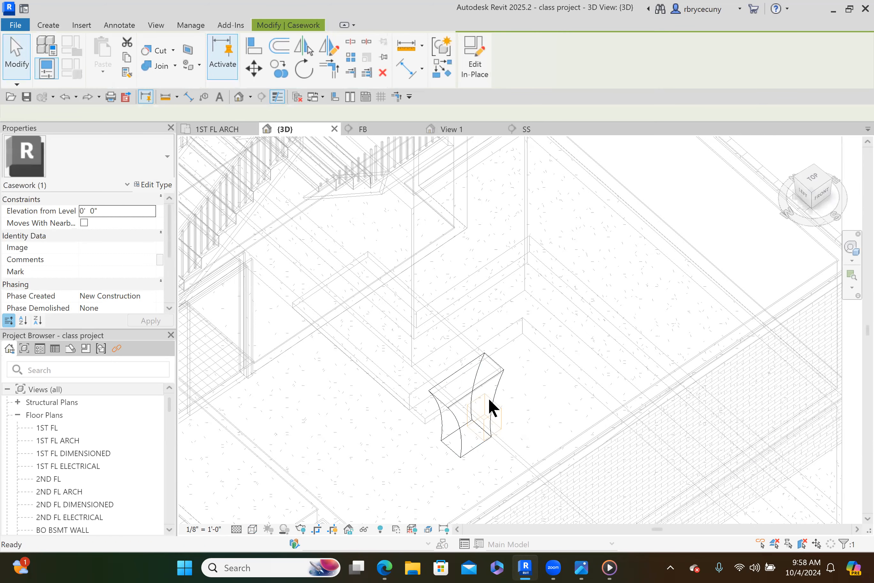
left_click(484, 400)
scroll(484, 399, "up", 4)
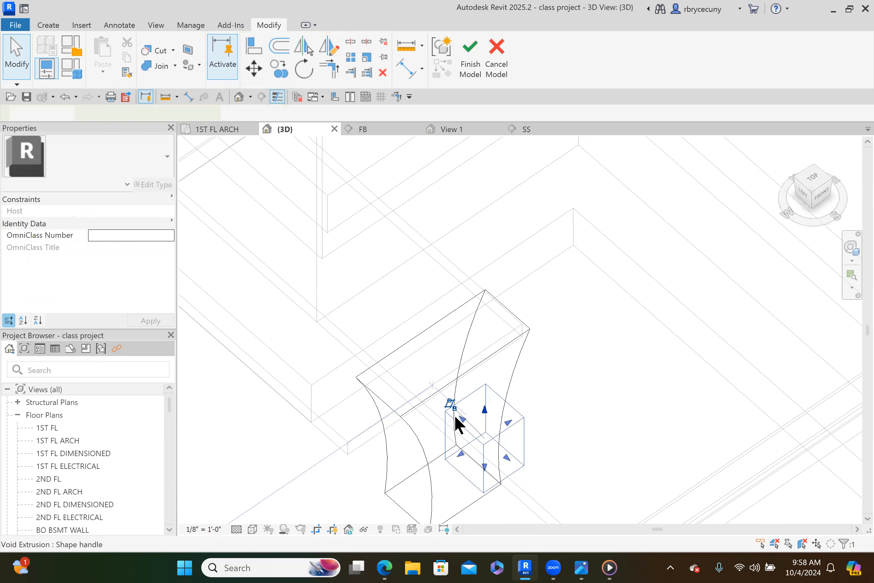
left_click_drag(462, 413, 444, 364)
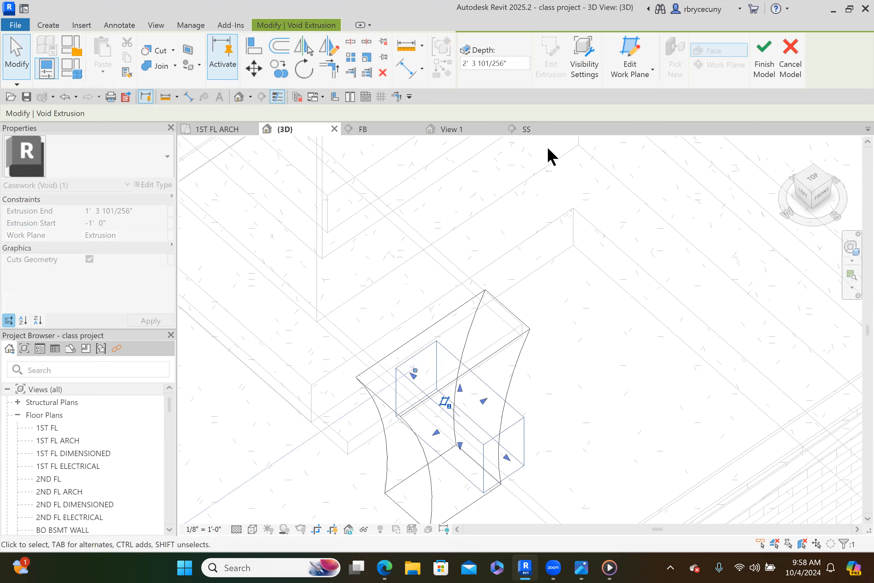
left_click(769, 58)
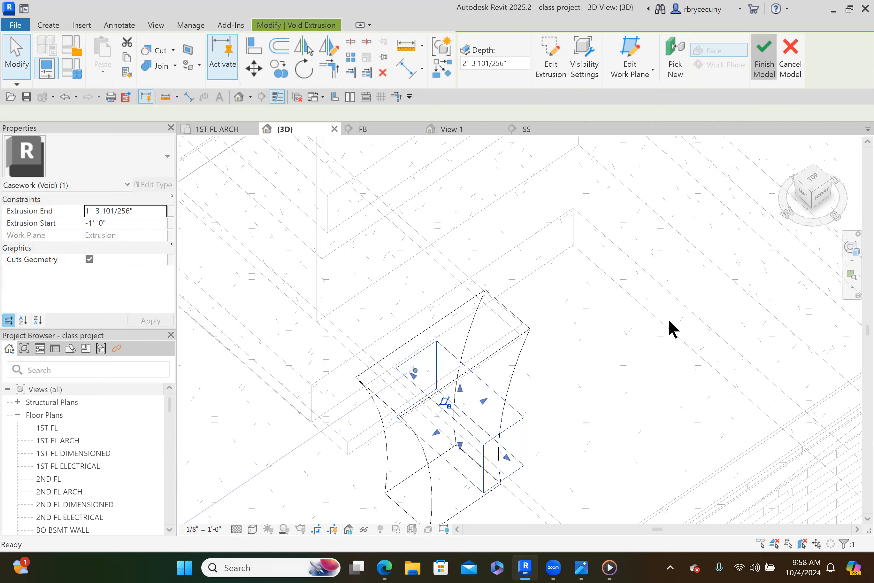
key("Escape")
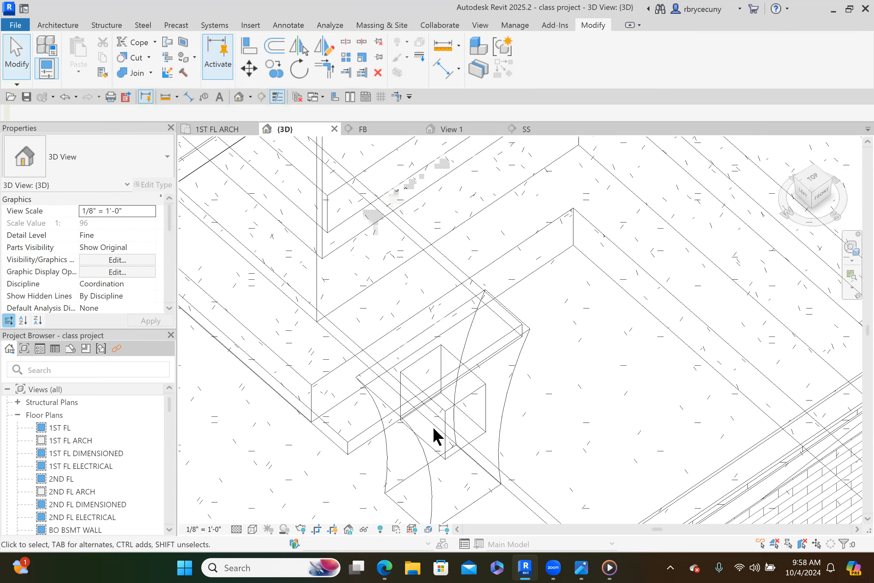
Step: Set the 3D view's visual style to Consistent Colors
scroll(475, 277, "down", 3)
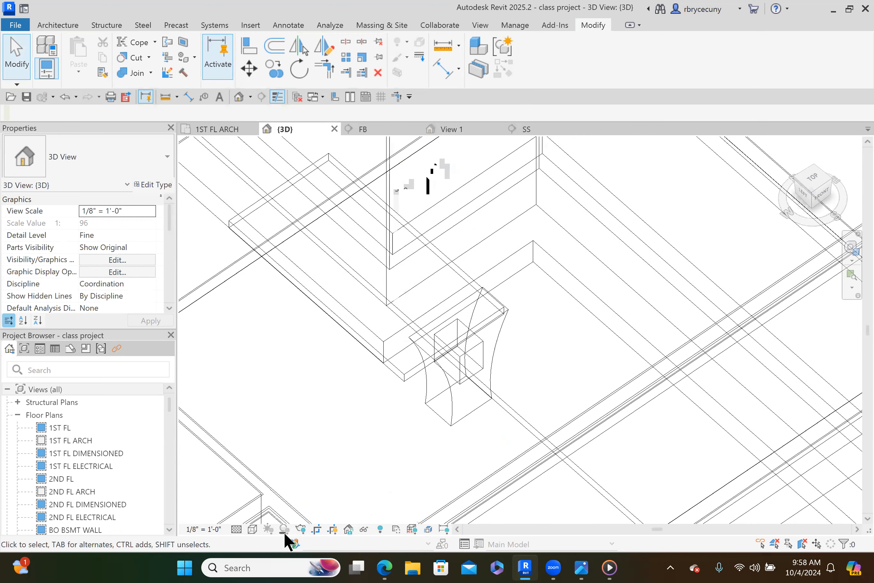
left_click(250, 530)
left_click(270, 492)
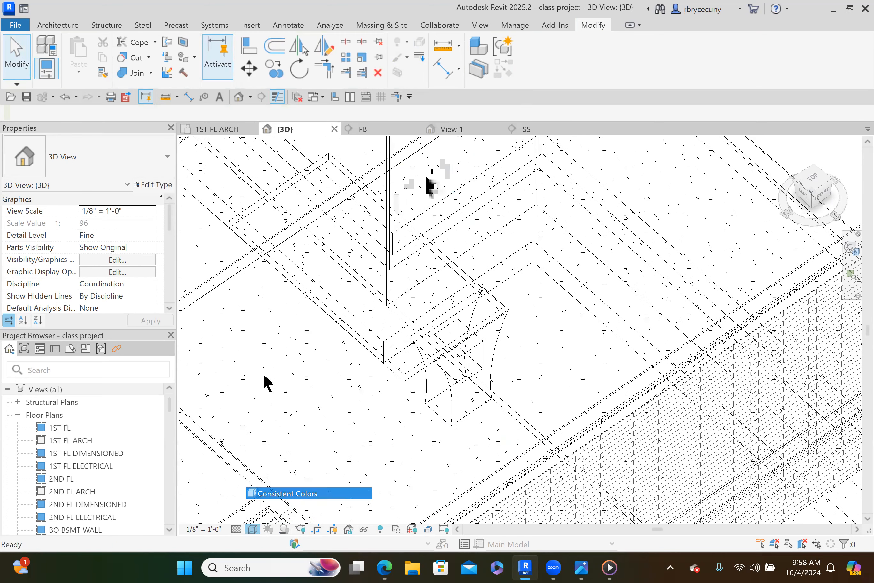
Step: Examine the rectangular opening in the curved support and the whole casework in the room from several angles
scroll(499, 366, "up", 3)
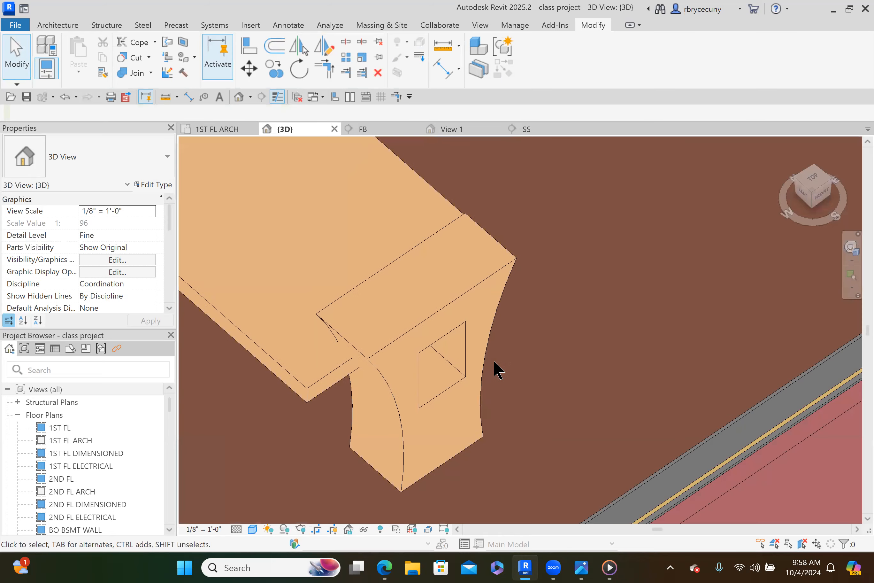
middle_click_drag(476, 380, 480, 328, "shift")
scroll(502, 316, "down", 2)
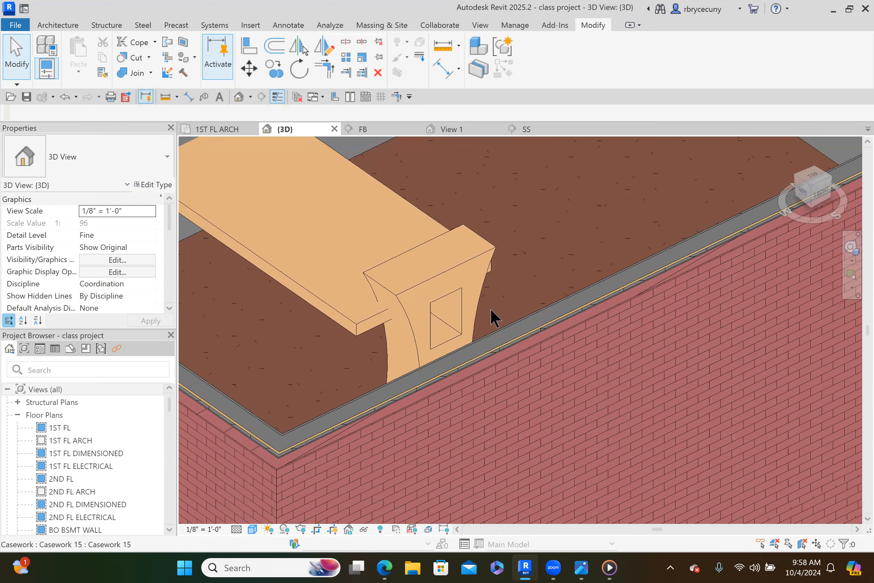
scroll(504, 386, "down", 3)
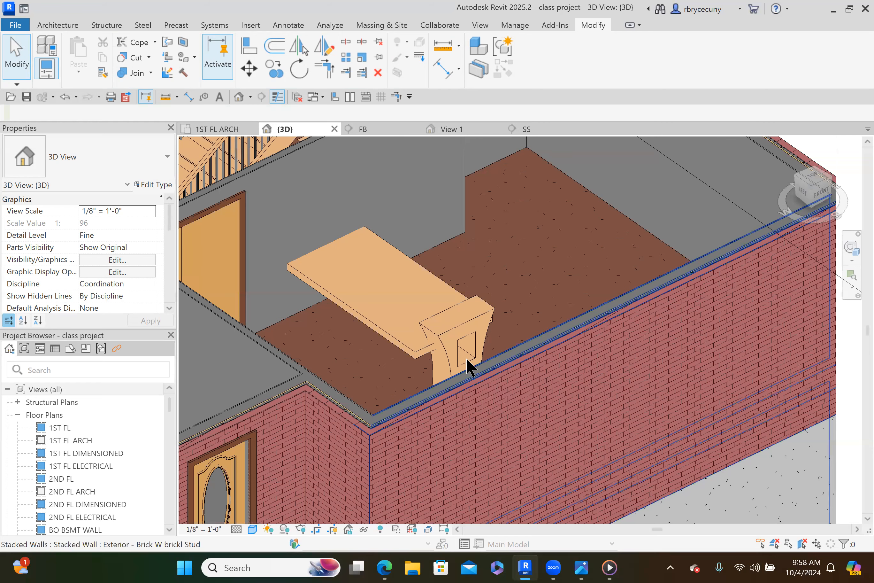
scroll(468, 361, "down", 1)
middle_click_drag(441, 381, 437, 408, "shift")
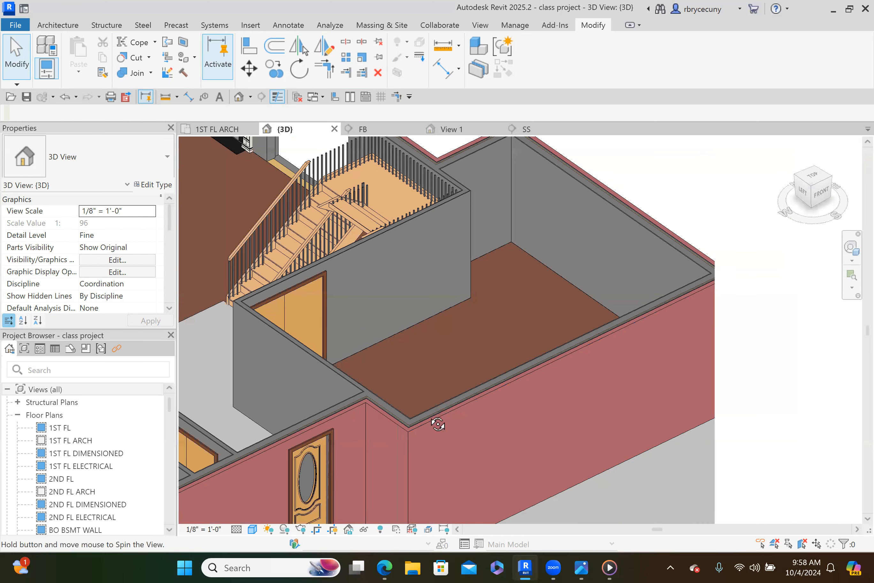
scroll(437, 424, "up", 2)
middle_click_drag(452, 365, 543, 132, "shift")
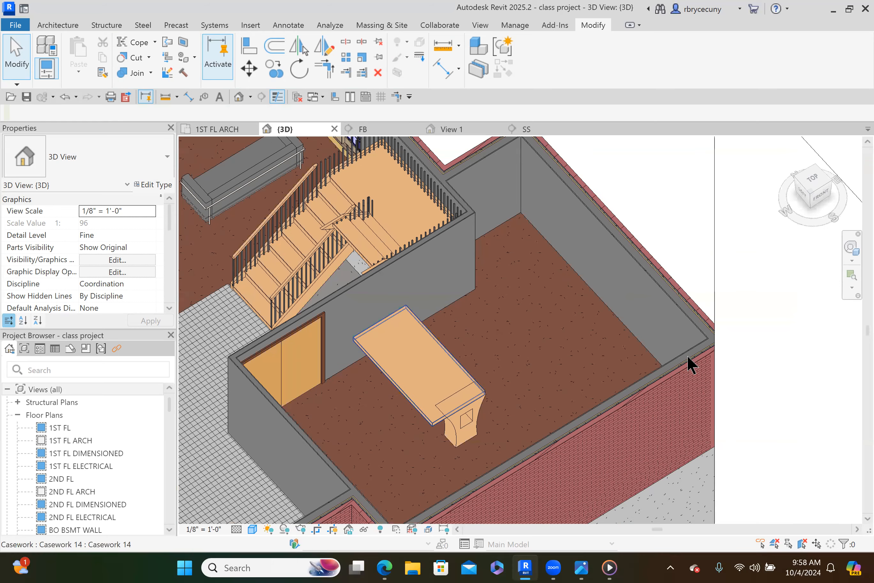
Step: Place another Executive_Chair_8206 in the 1ST FL ARCH plan beside the casework top, rotated 90° to face it, and check it in 3D
scroll(575, 406, "down", 2)
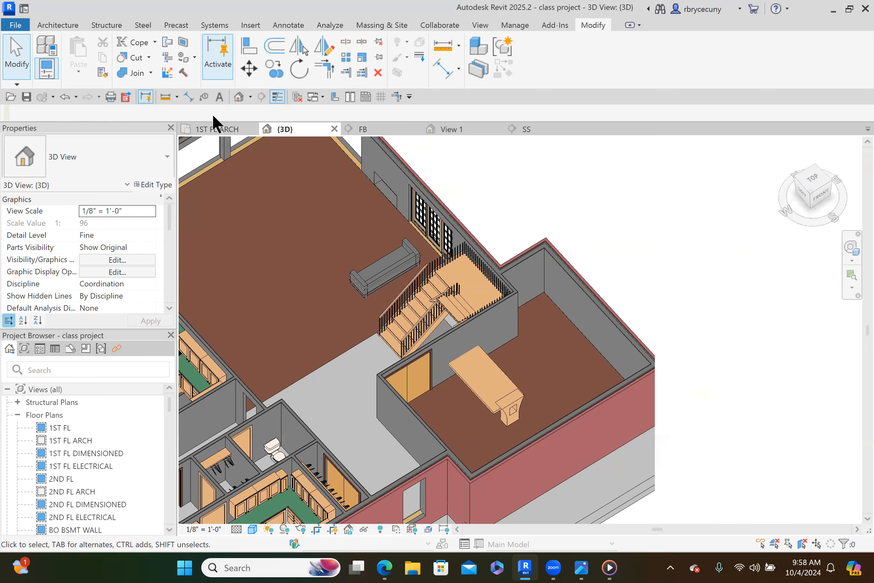
left_click(228, 129)
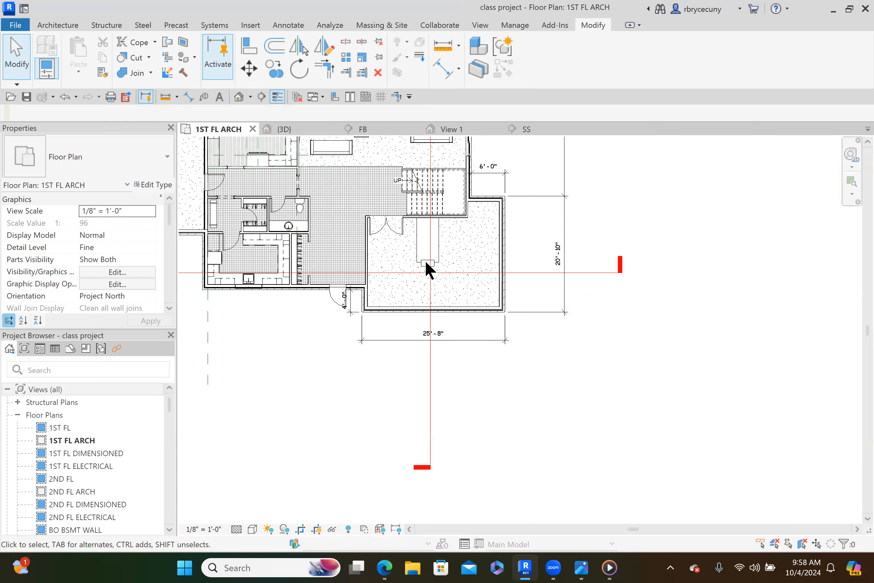
scroll(426, 264, "up", 3)
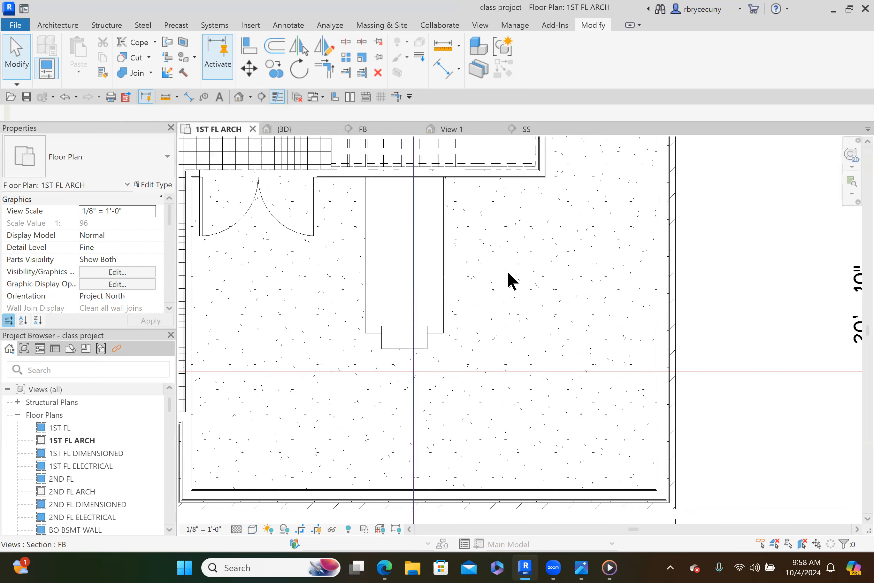
scroll(494, 289, "down", 5)
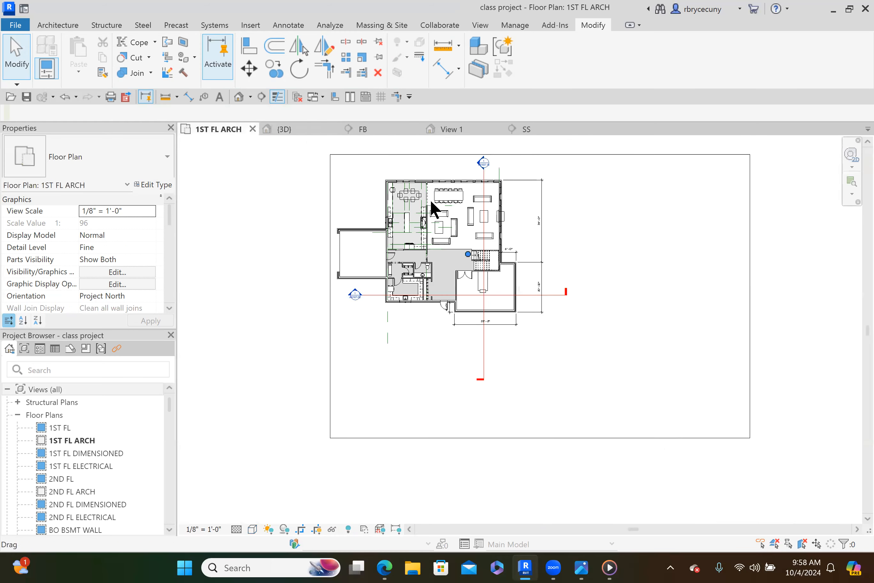
scroll(395, 189, "up", 5)
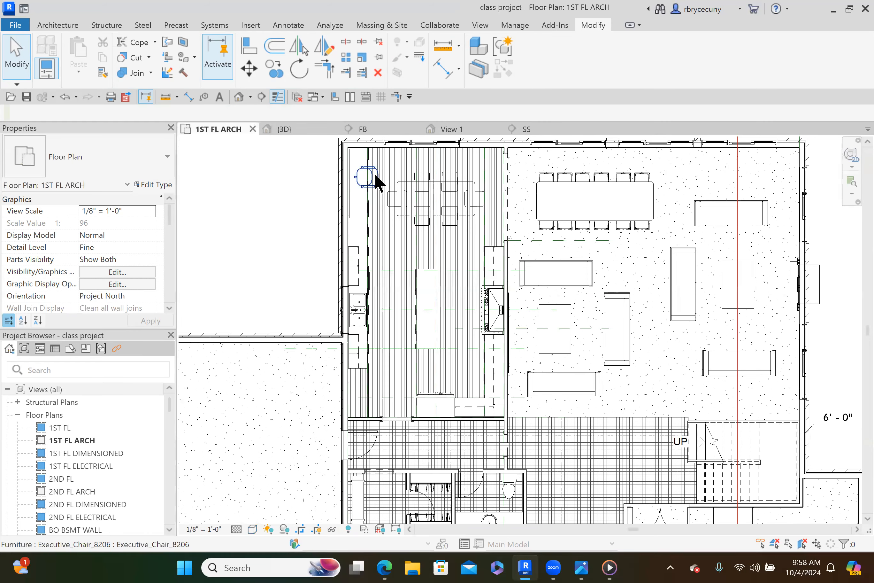
right_click(374, 173)
left_click(424, 267)
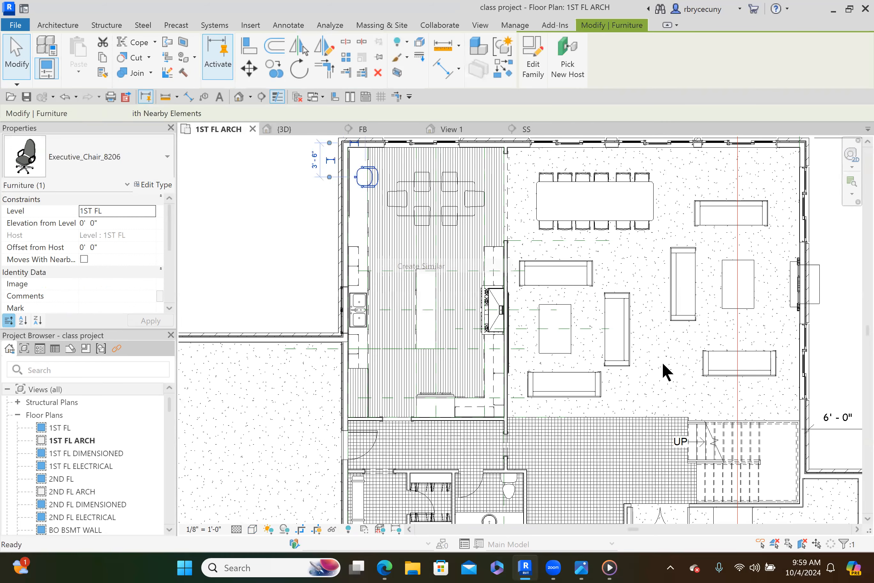
middle_click_drag(683, 341, 655, 233)
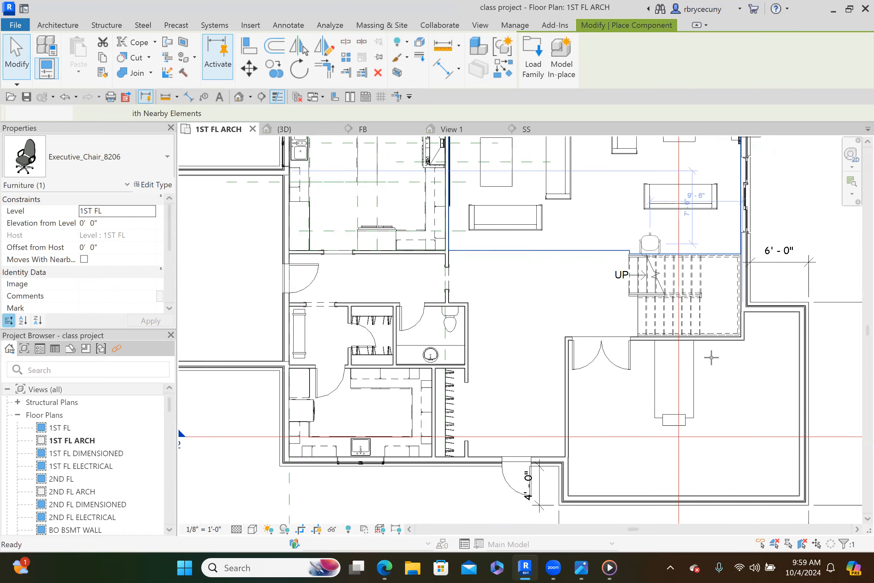
scroll(710, 385, "up", 3)
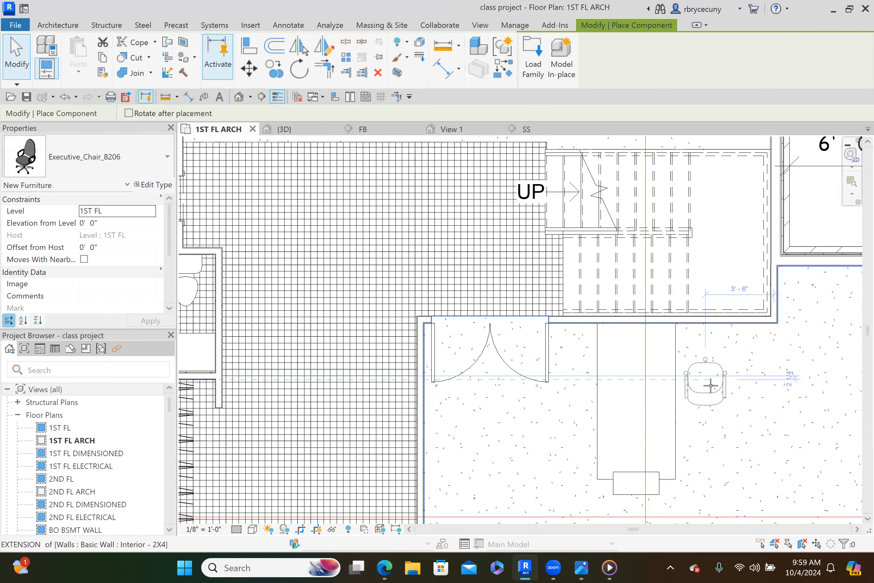
key("space")
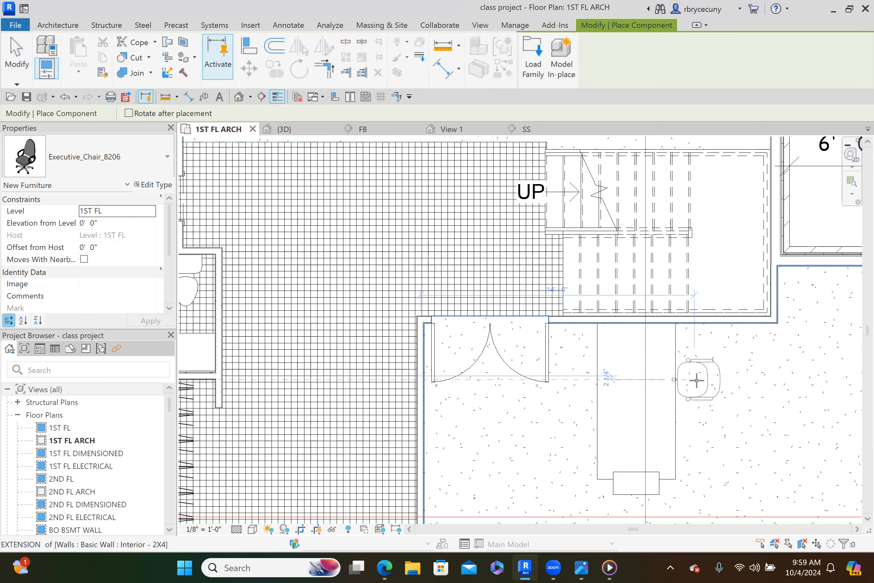
left_click(696, 380)
left_click(286, 129)
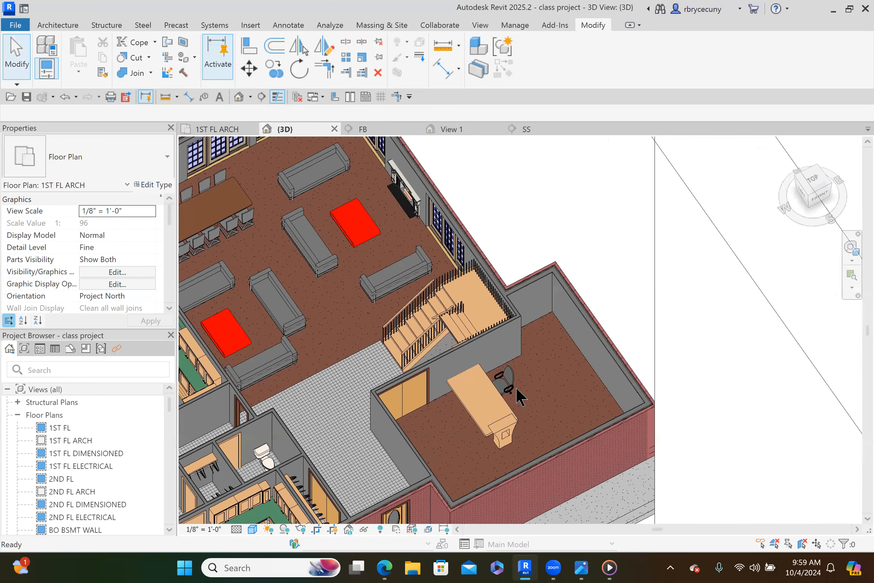
scroll(516, 393, "up", 4)
scroll(564, 358, "down", 2)
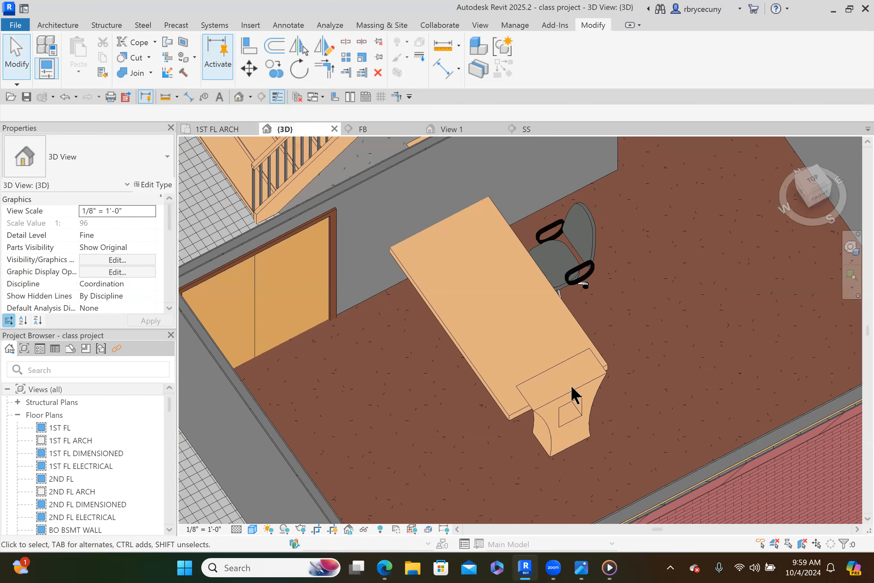
scroll(225, 139, "down", 3)
Step: Place two Pella Impervia Multi_Wide Vent Fixed casement windows about 10'-6" apart in the casework room's front exterior wall, and save the project
left_click(217, 132)
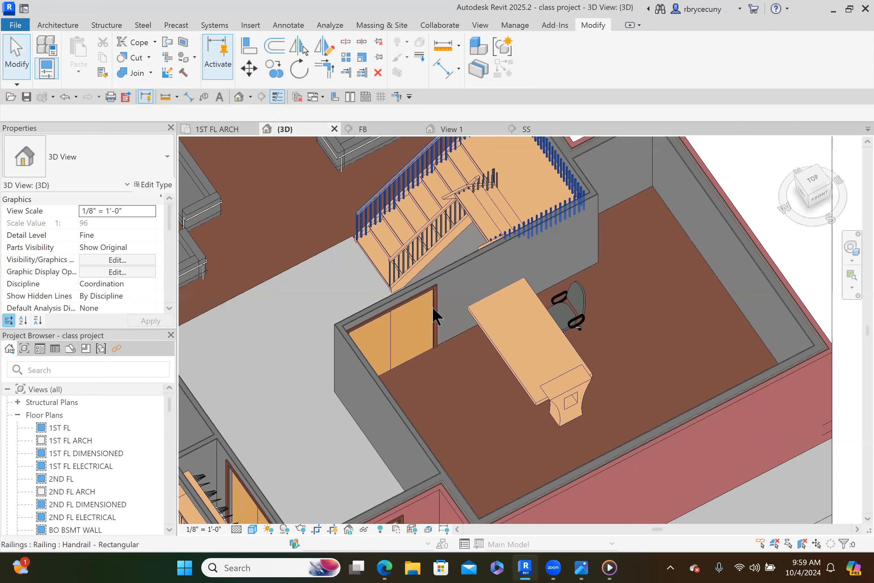
scroll(433, 288, "down", 3)
scroll(352, 336, "down", 2)
scroll(274, 312, "up", 2)
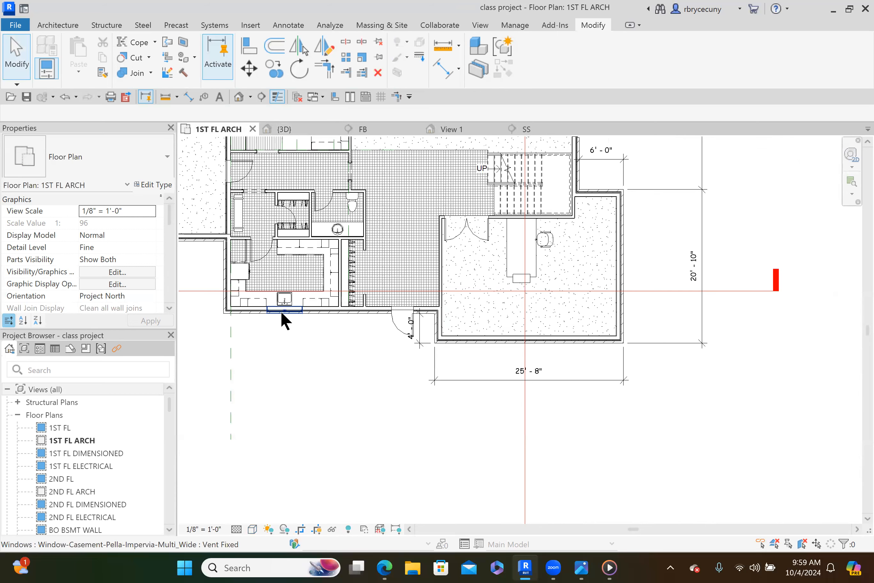
right_click(281, 310)
left_click(352, 326)
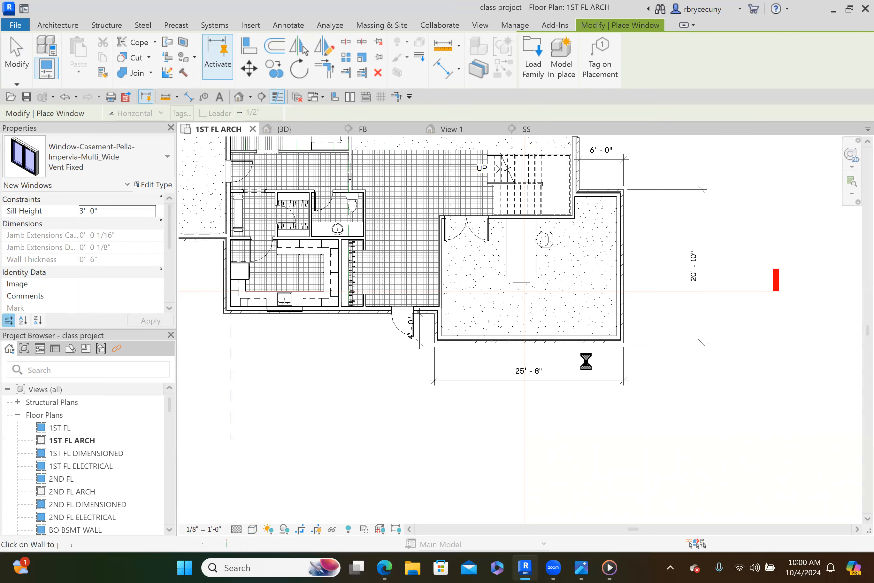
left_click(491, 340)
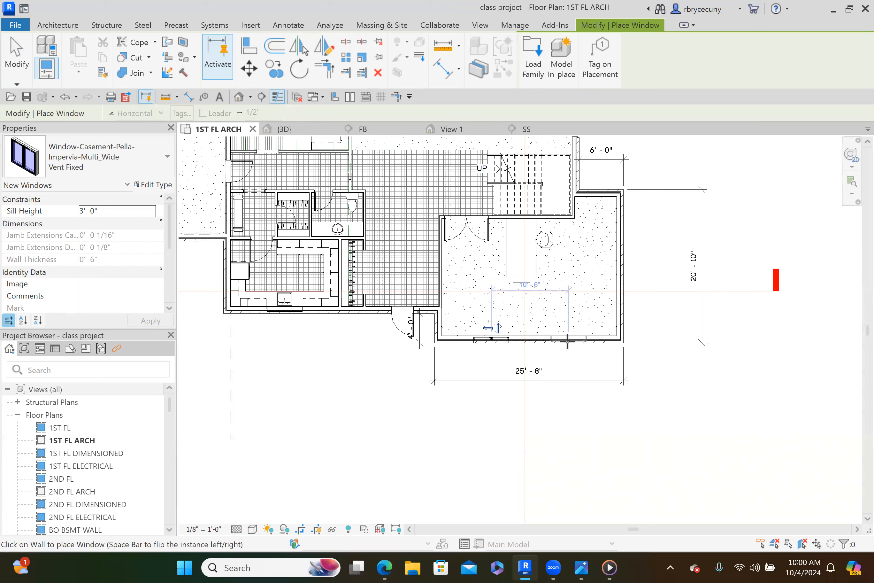
left_click(568, 341)
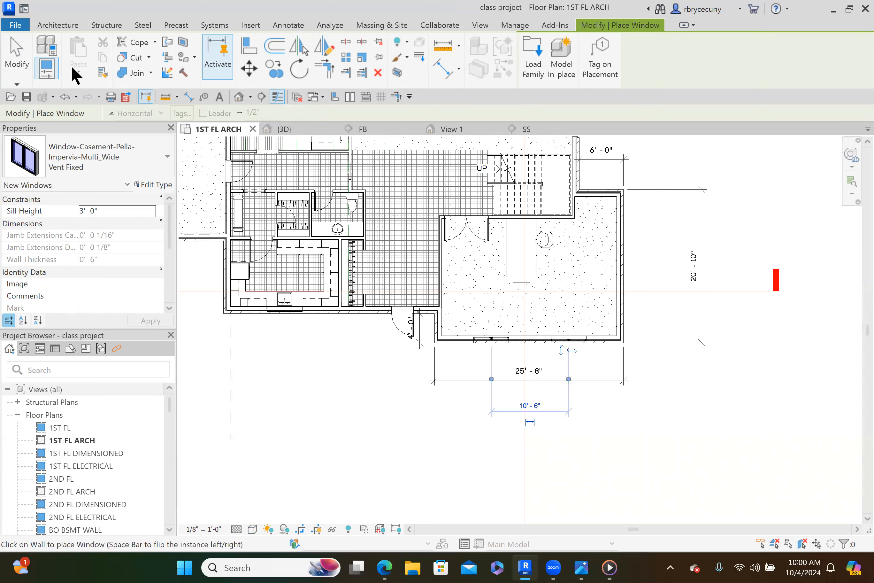
left_click(26, 96)
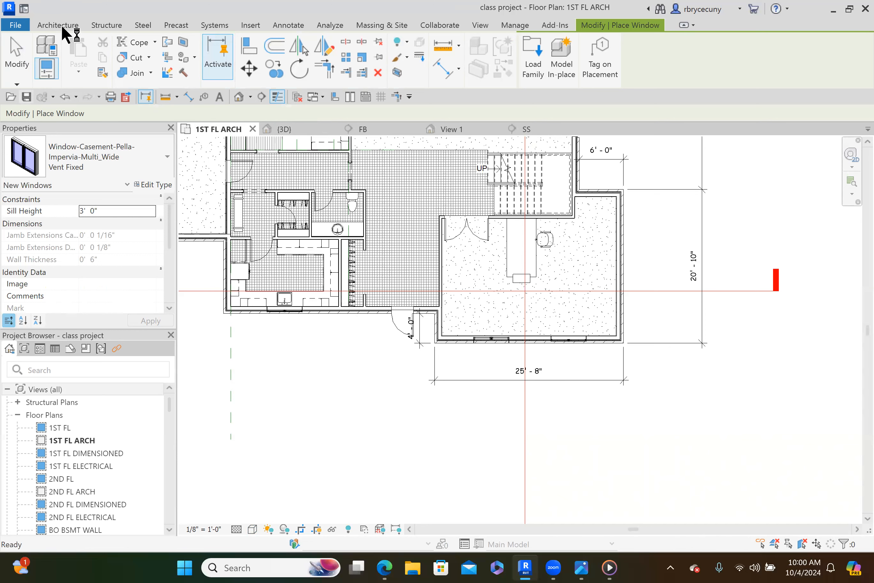
Step: Draw a short reference plane inside the casework room, perpendicular to the front wall and between the two new windows
left_click(64, 25)
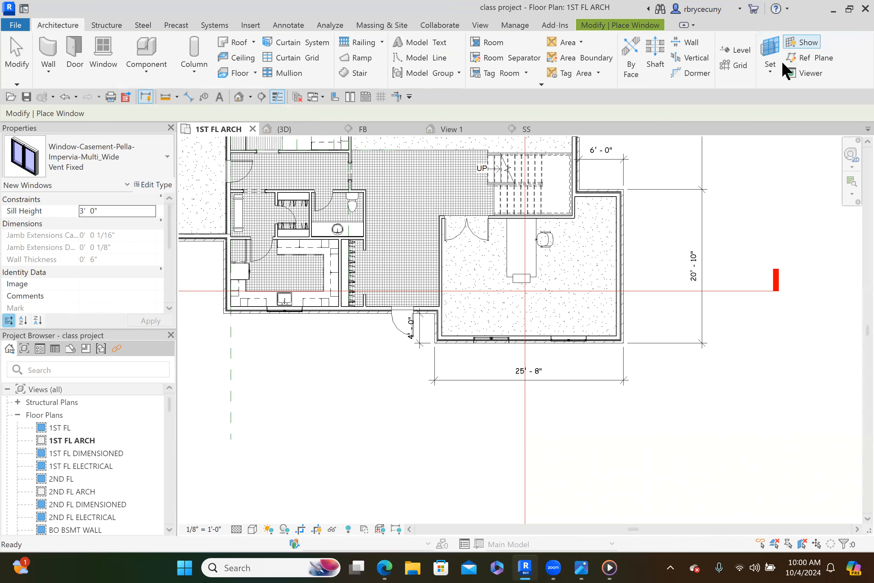
left_click(812, 57)
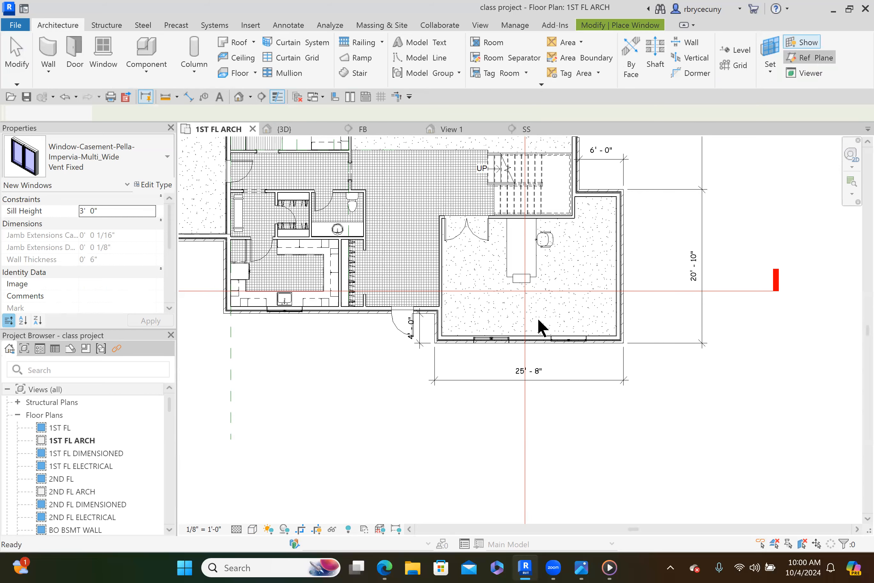
scroll(532, 323, "up", 3)
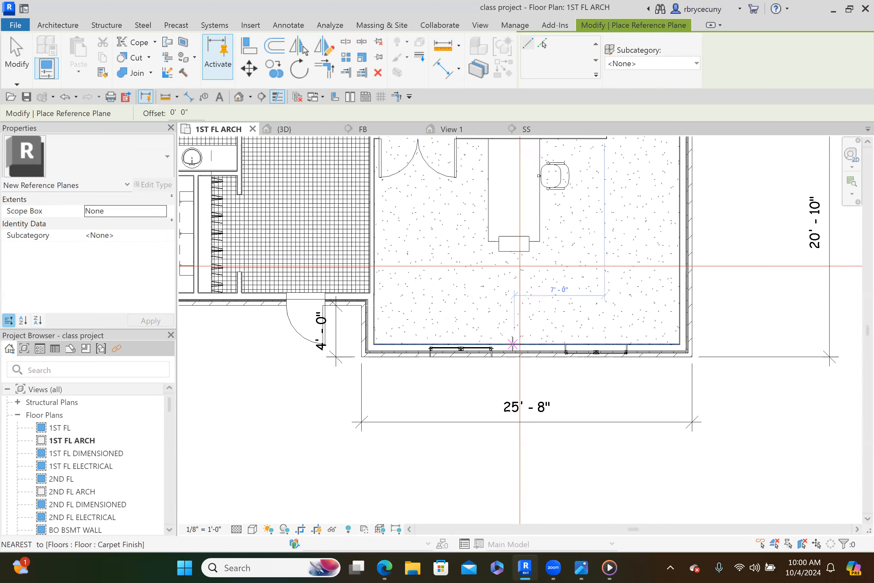
left_click(533, 344)
left_click(534, 299)
key("Escape")
key("Escape")
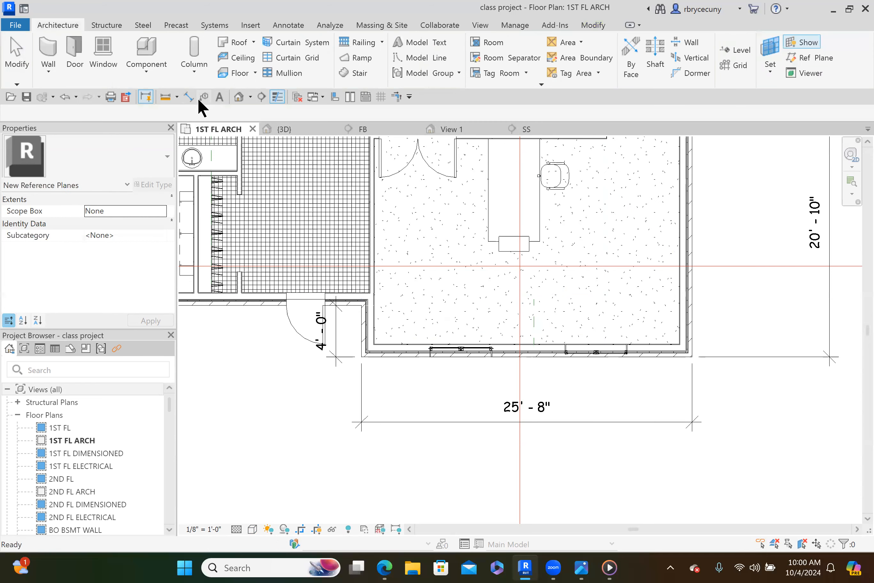
Step: Dimension from one side wall's inner face through the reference plane to the opposite wall, and make the segments equal to centre the plane
key("d")
key("i")
left_click(375, 320)
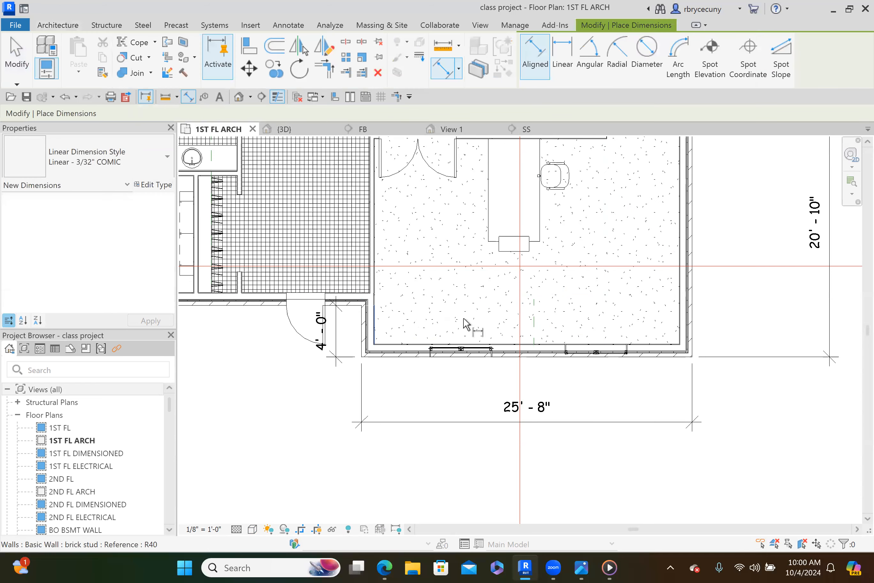
left_click(534, 328)
left_click(680, 318)
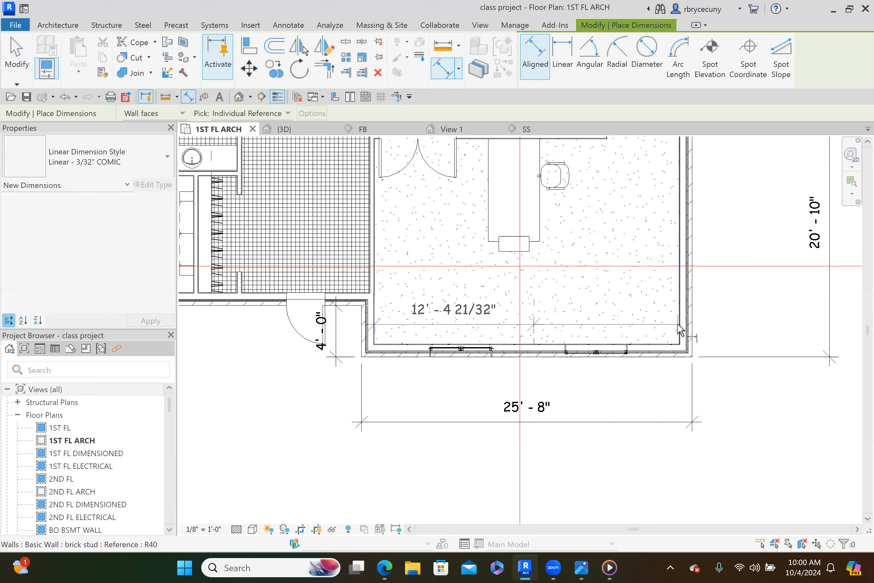
left_click(741, 314)
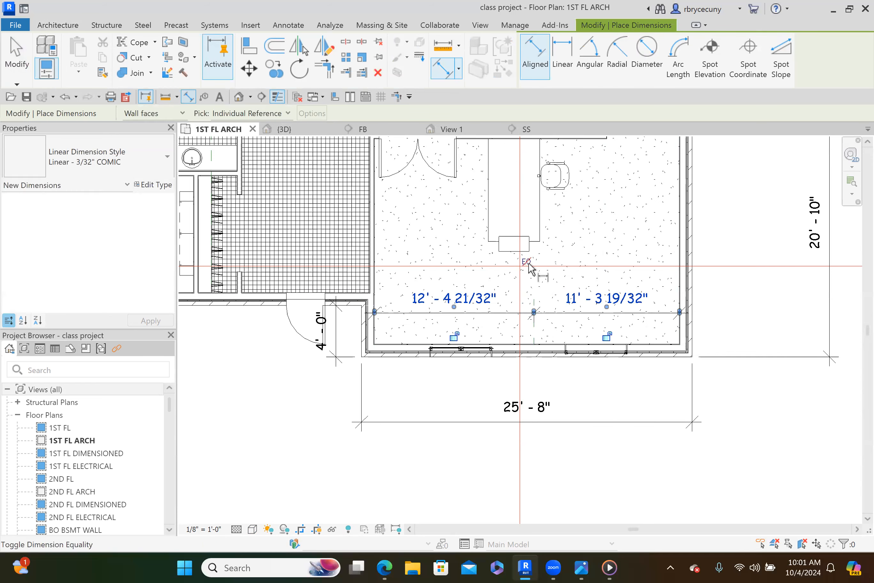
left_click(533, 271)
key("Escape")
key("Escape")
scroll(535, 363, "up", 3)
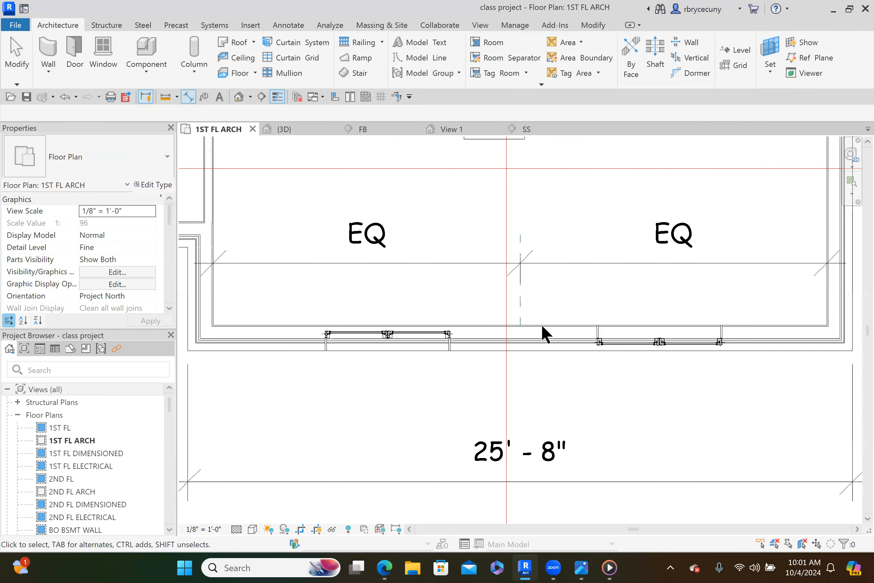
Step: Dimension between the two windows' inner edges through the reference plane, and set the segments equal to centre the windows about it
left_click(185, 96)
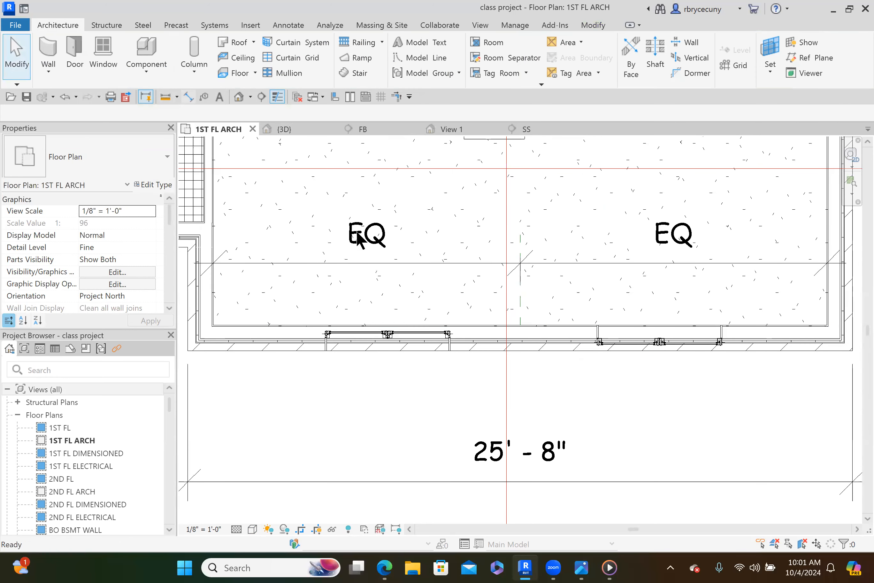
left_click(453, 351)
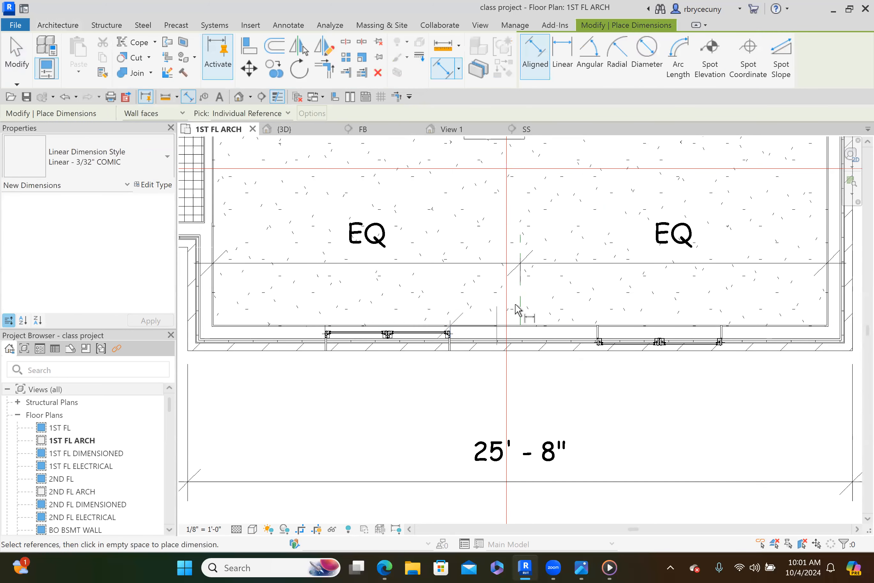
left_click(596, 342)
scroll(596, 307, "down", 2)
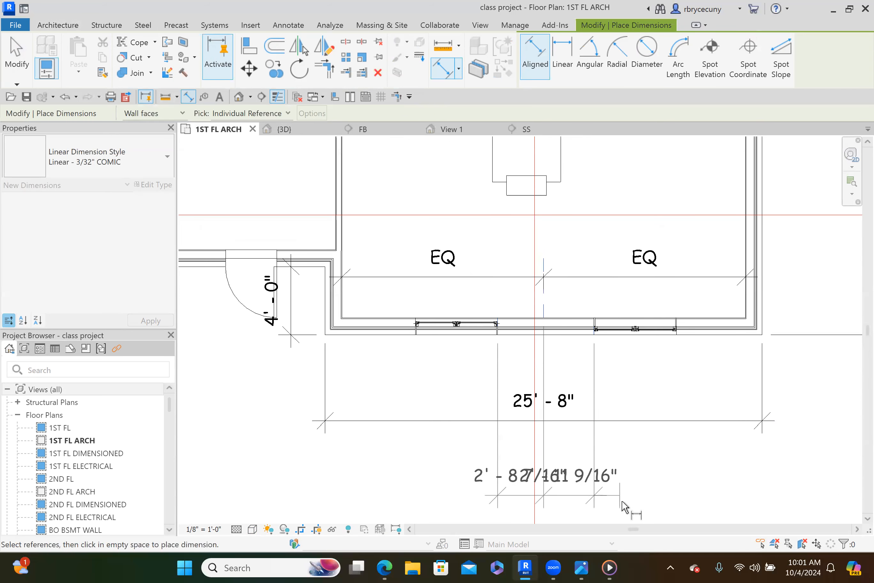
left_click(623, 506)
left_click(545, 431)
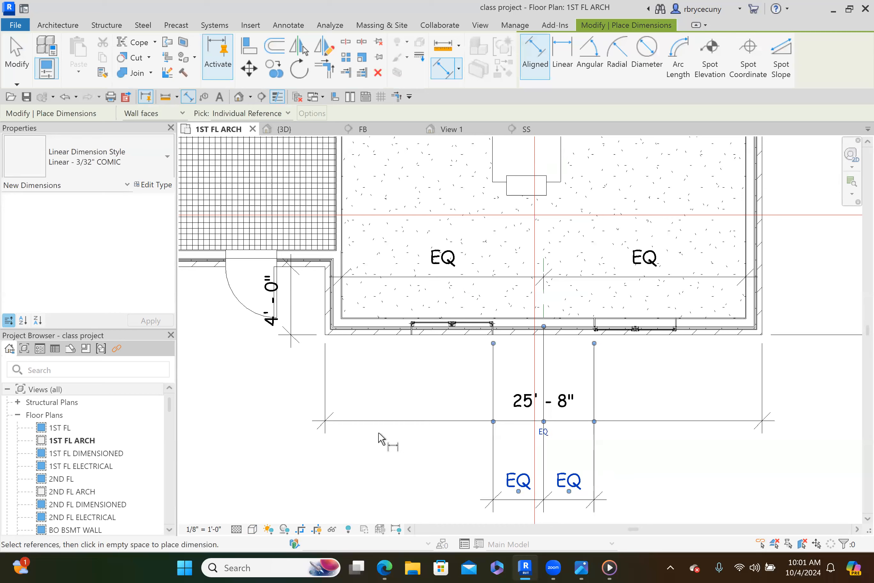
key("Escape")
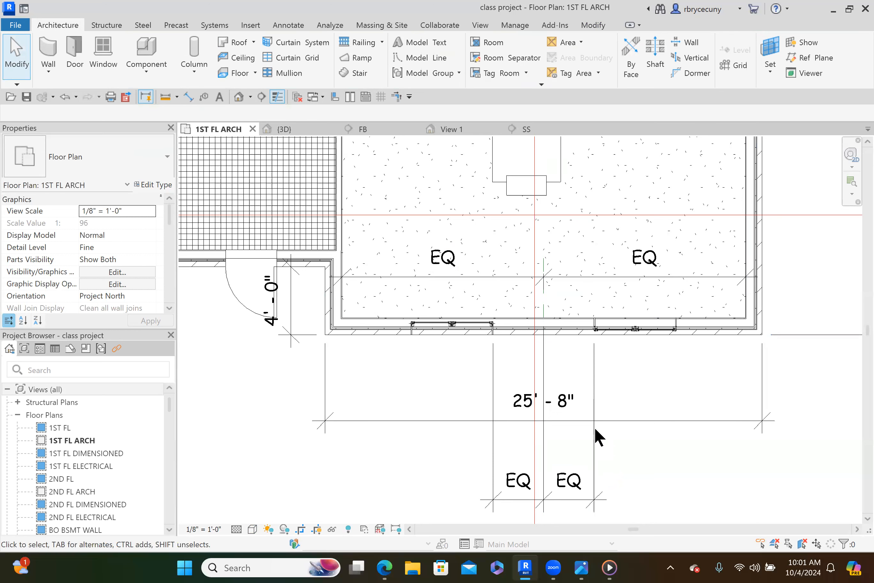
Step: Delete both equality dimensions while leaving the windows and reference plane constrained
left_click(591, 461)
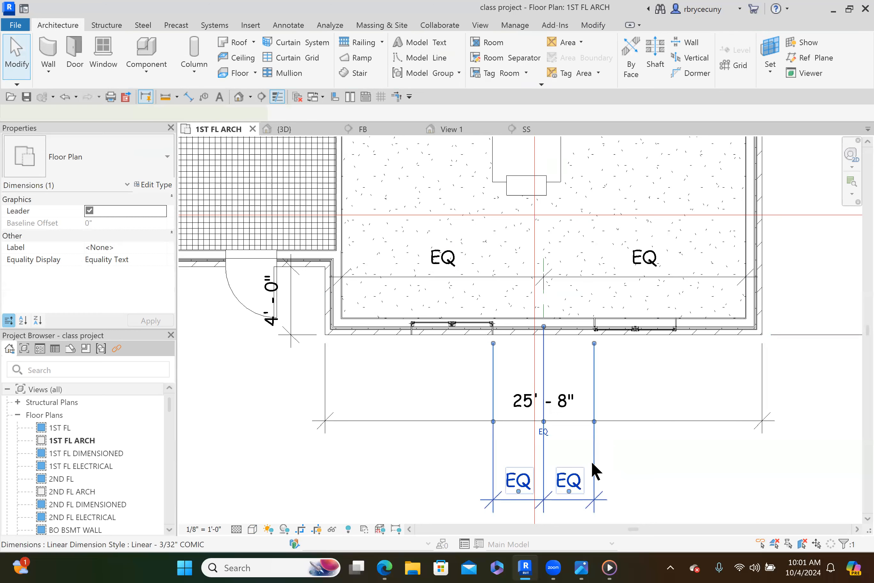
key("Escape")
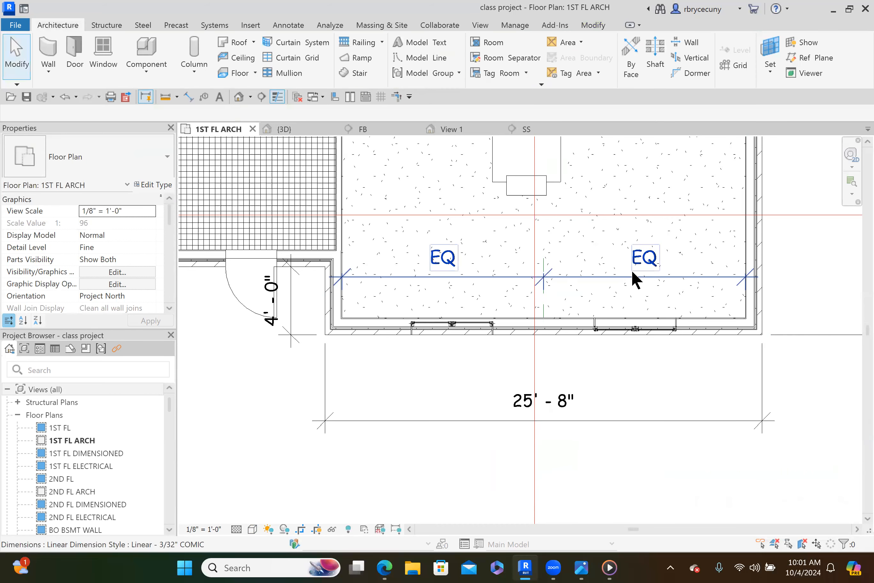
left_click(632, 276)
key("Delete")
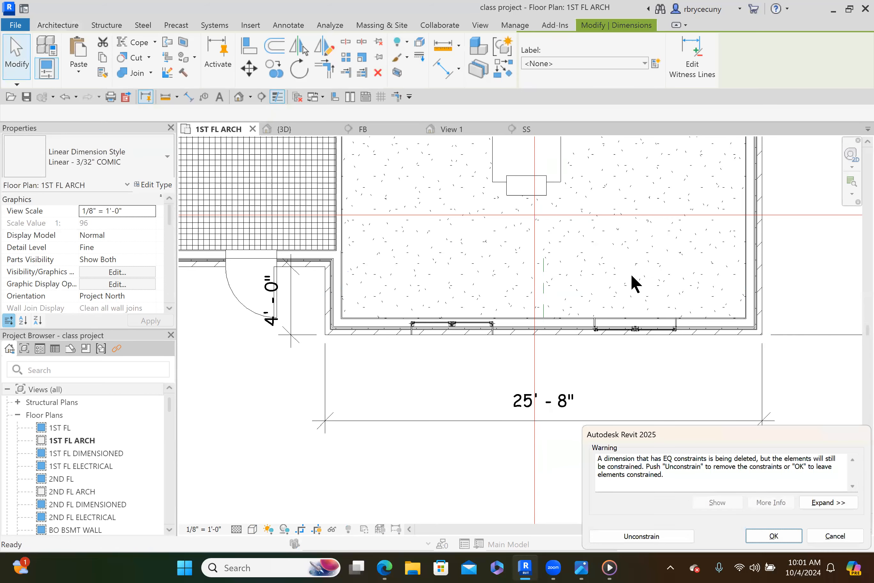
left_click(774, 536)
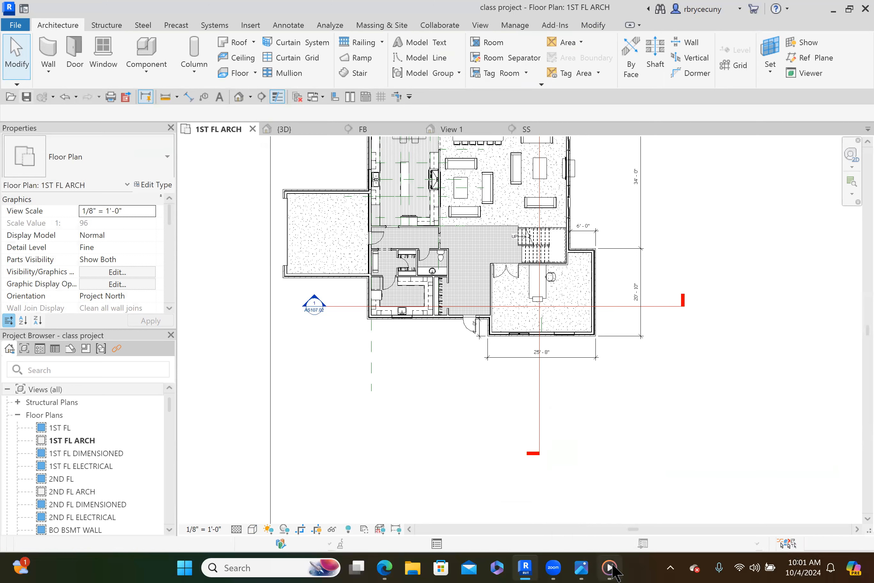
Step: Save the class project file
mouse_move(609, 568)
key("ctrl+s")
mouse_move(553, 567)
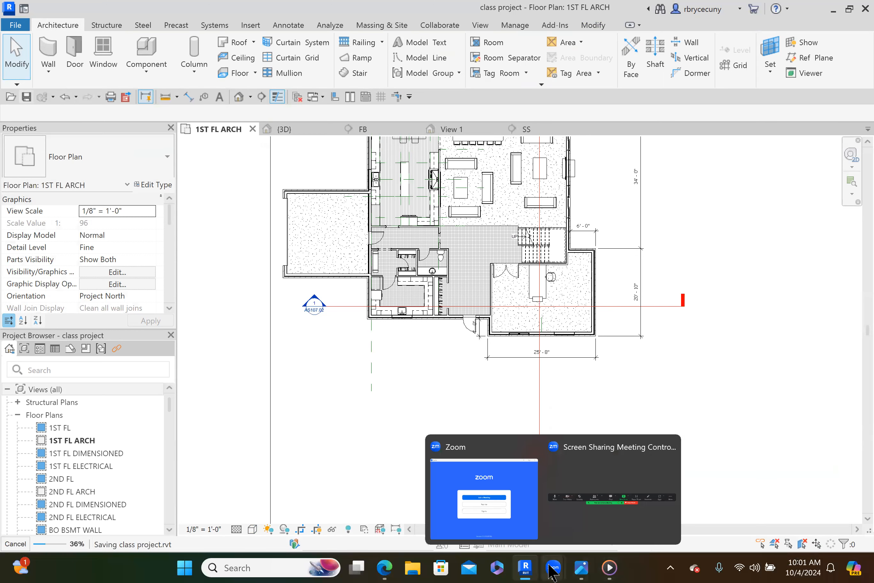